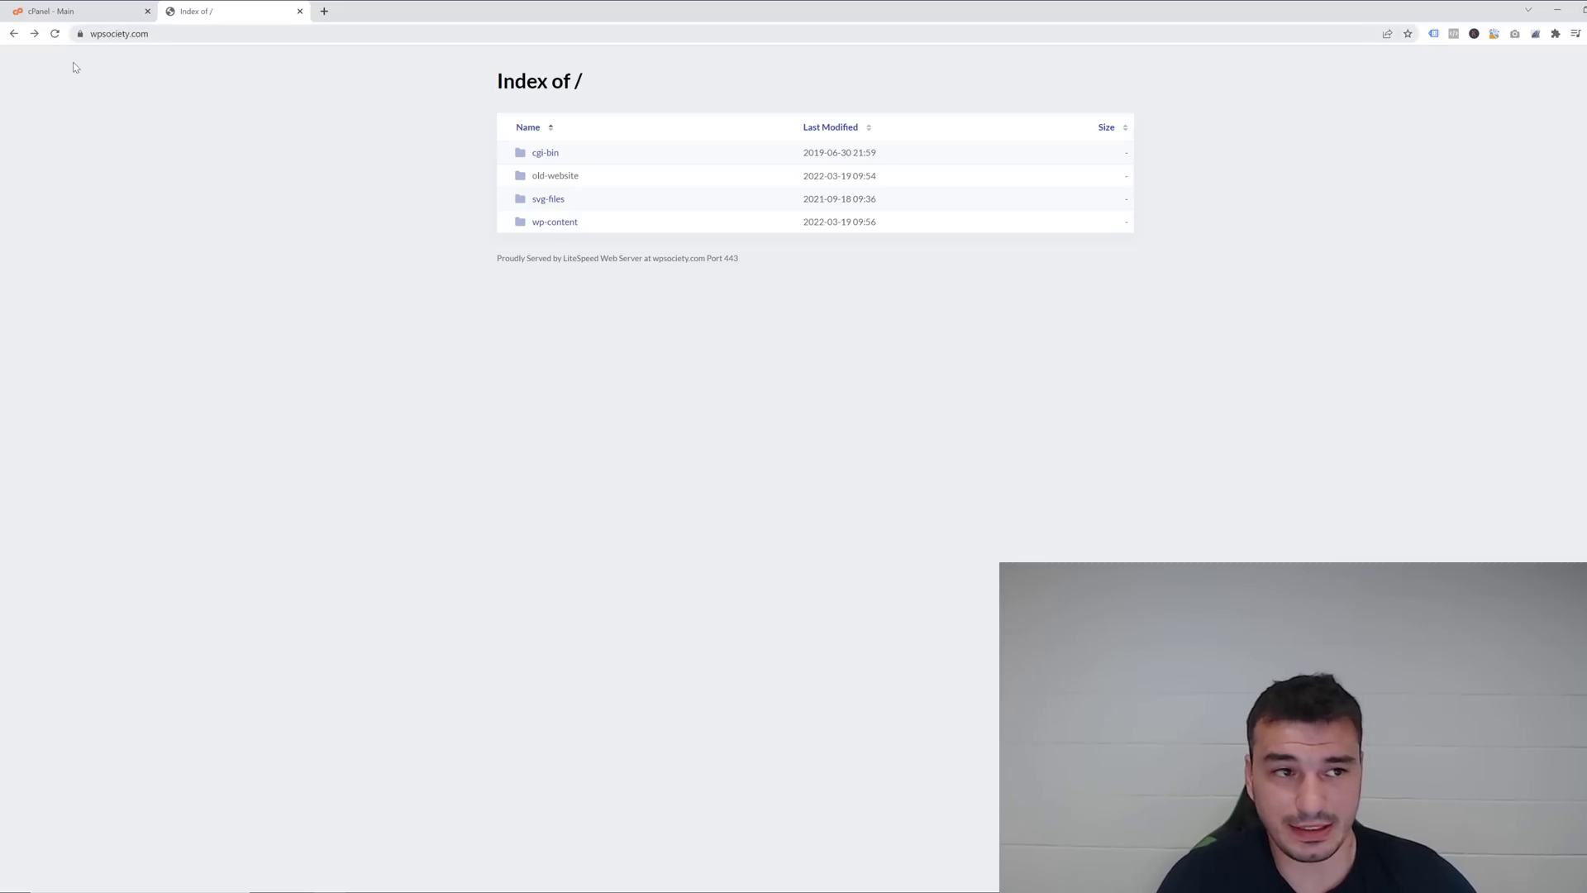
left_click(62, 14)
left_click(211, 11)
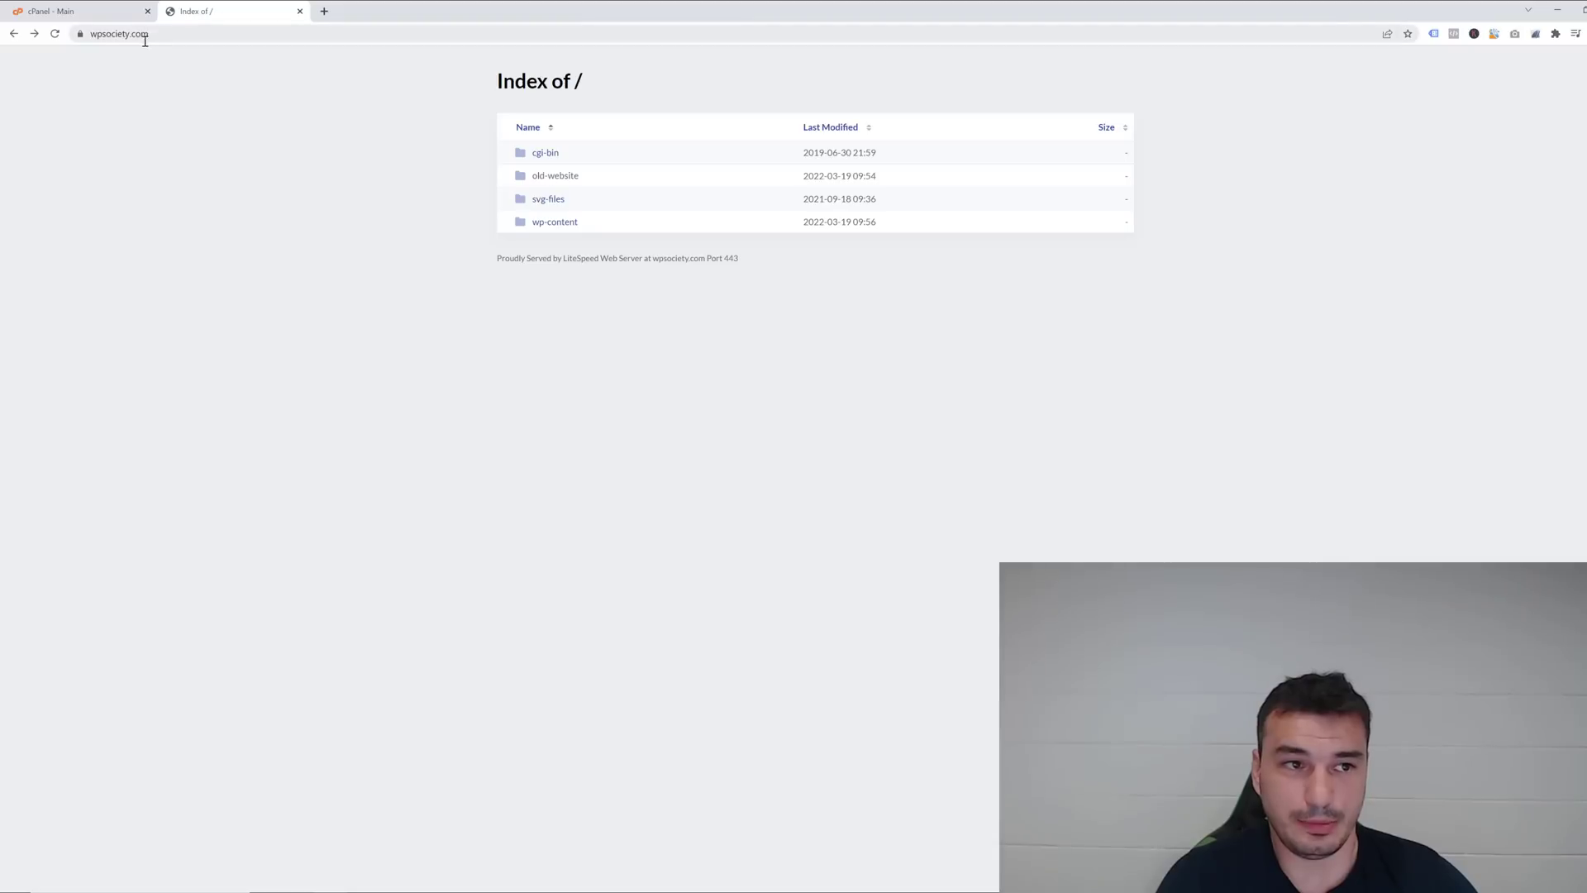
left_click(94, 34)
left_click(83, 14)
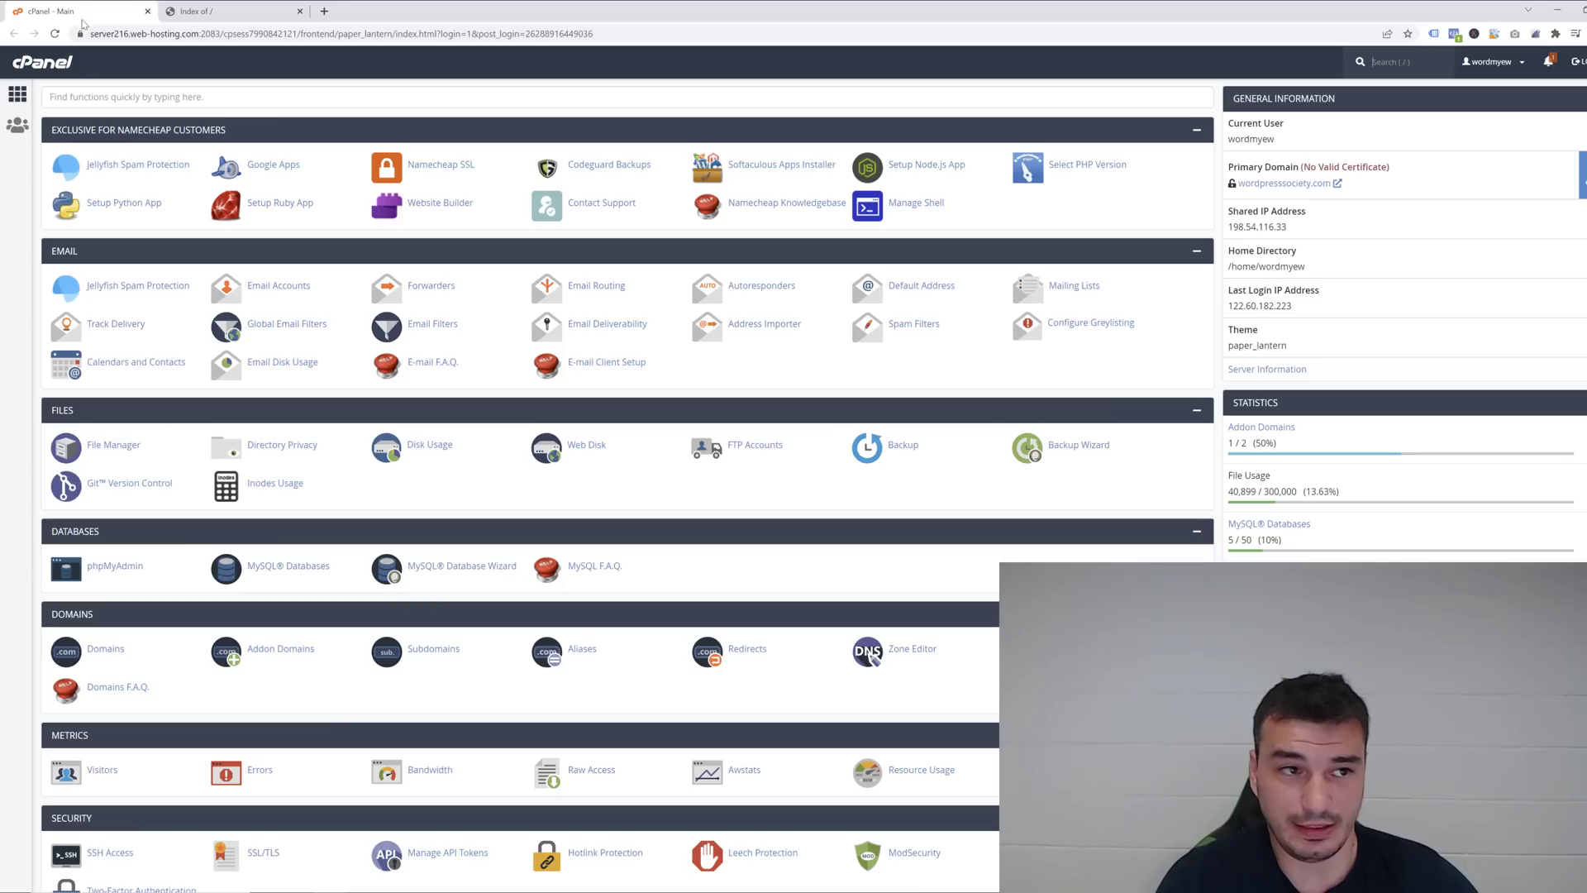
left_click(201, 15)
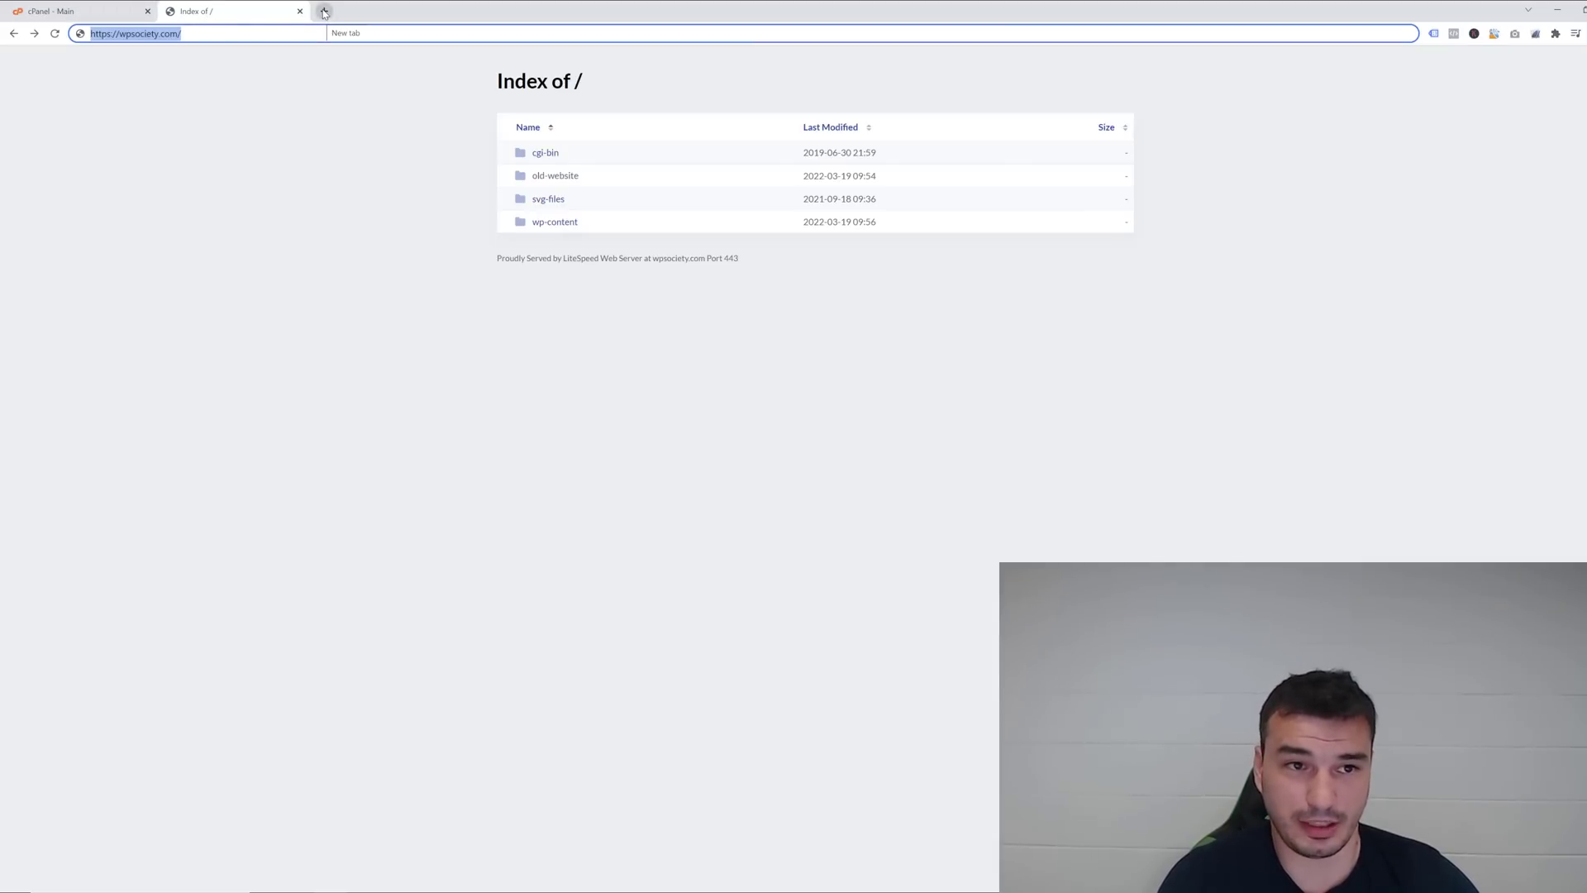
left_click(324, 12)
type("spi")
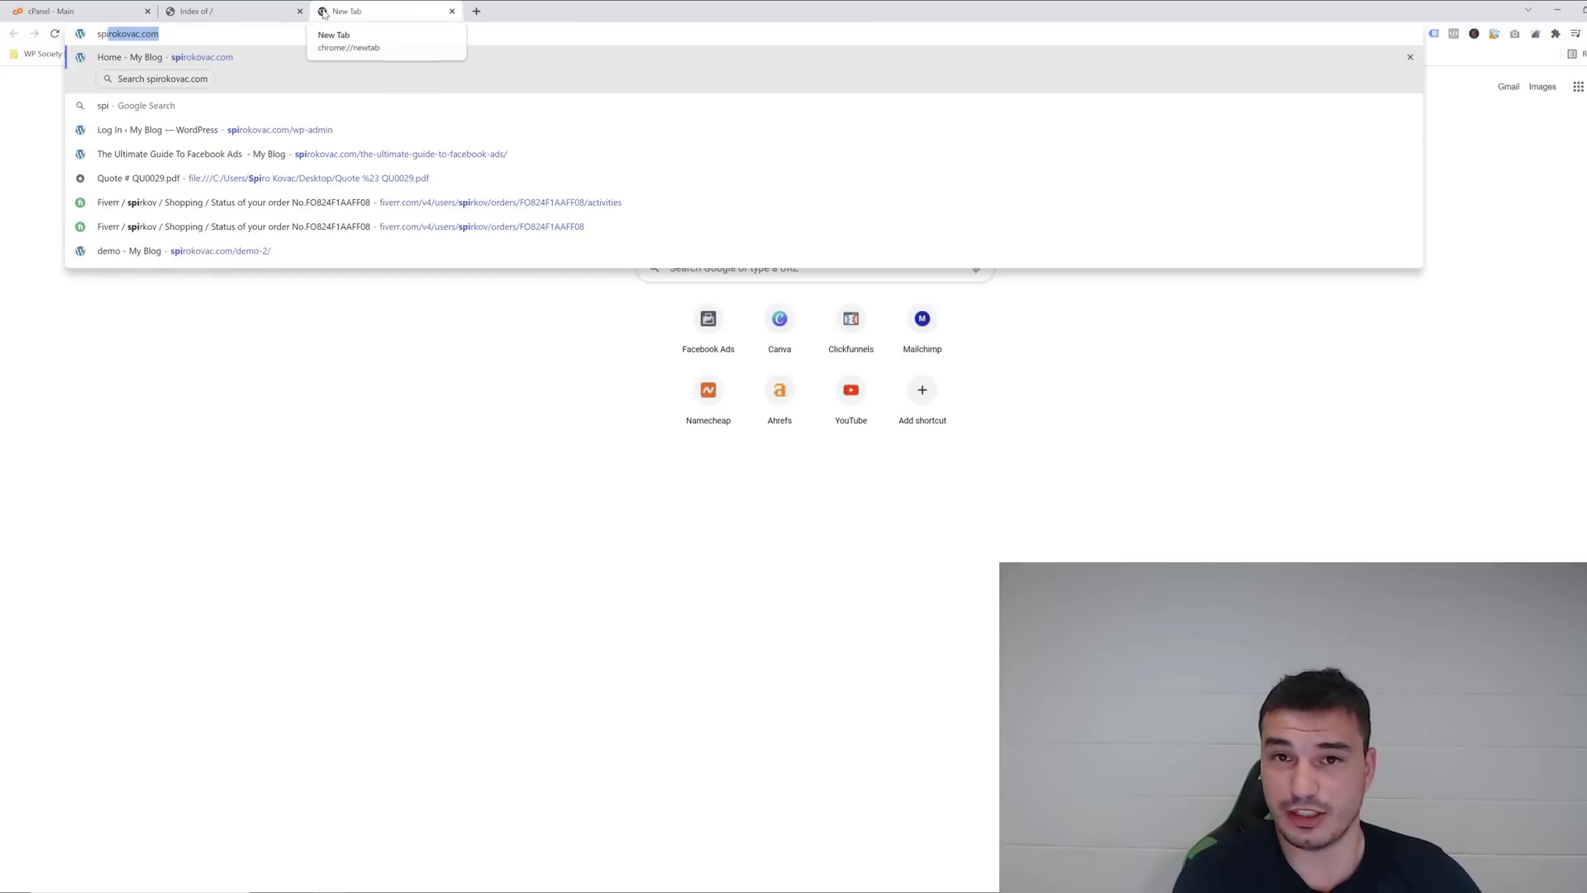
type("rokovac.com/ne")
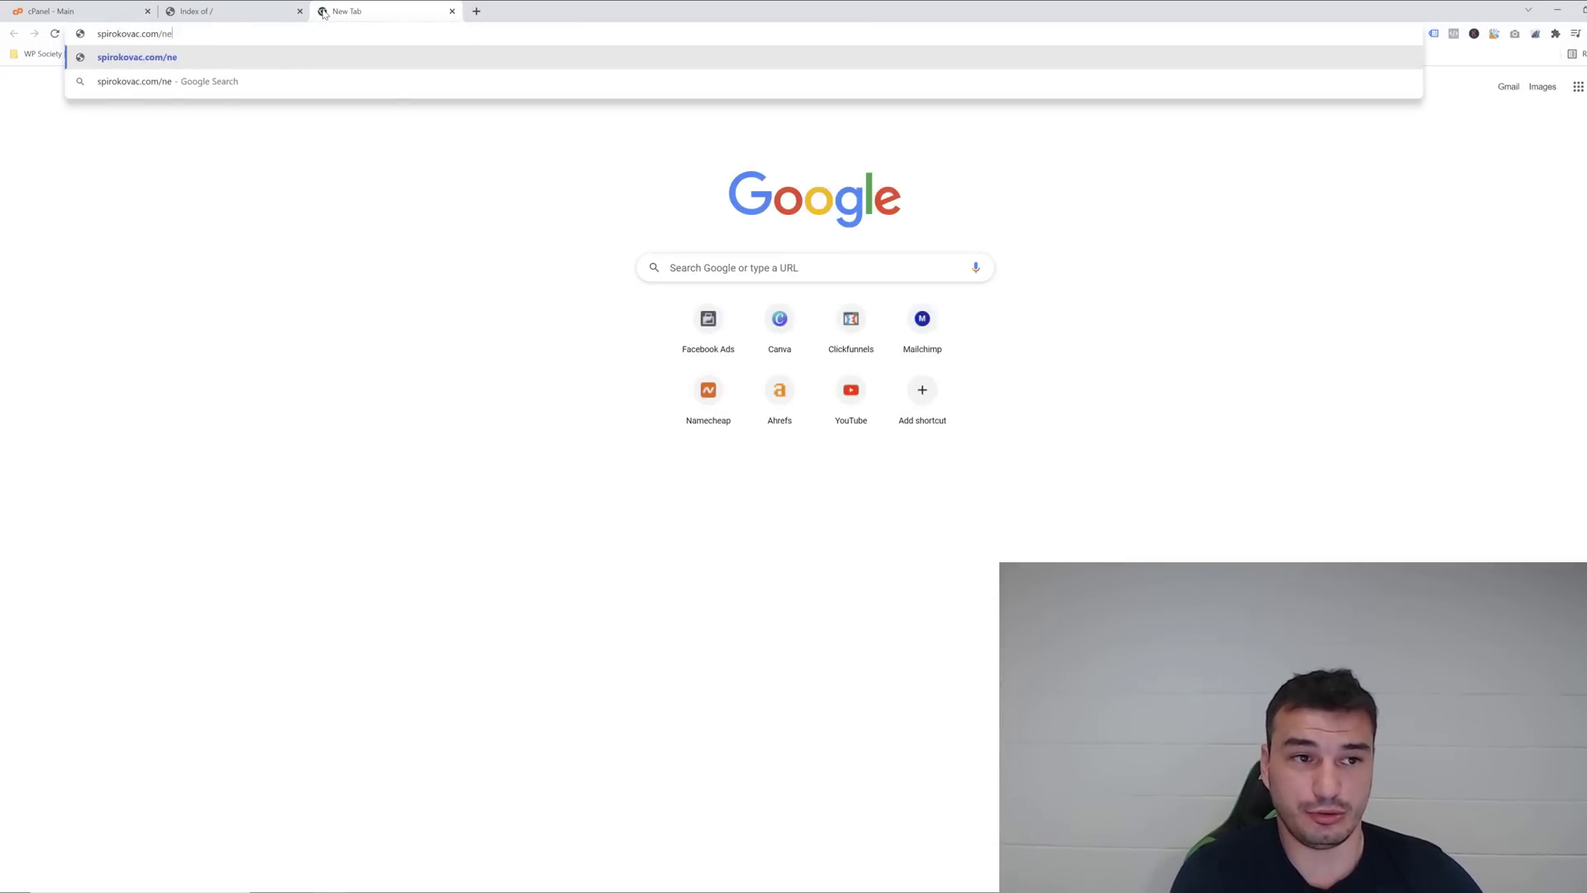
type("mehero")
key("Return")
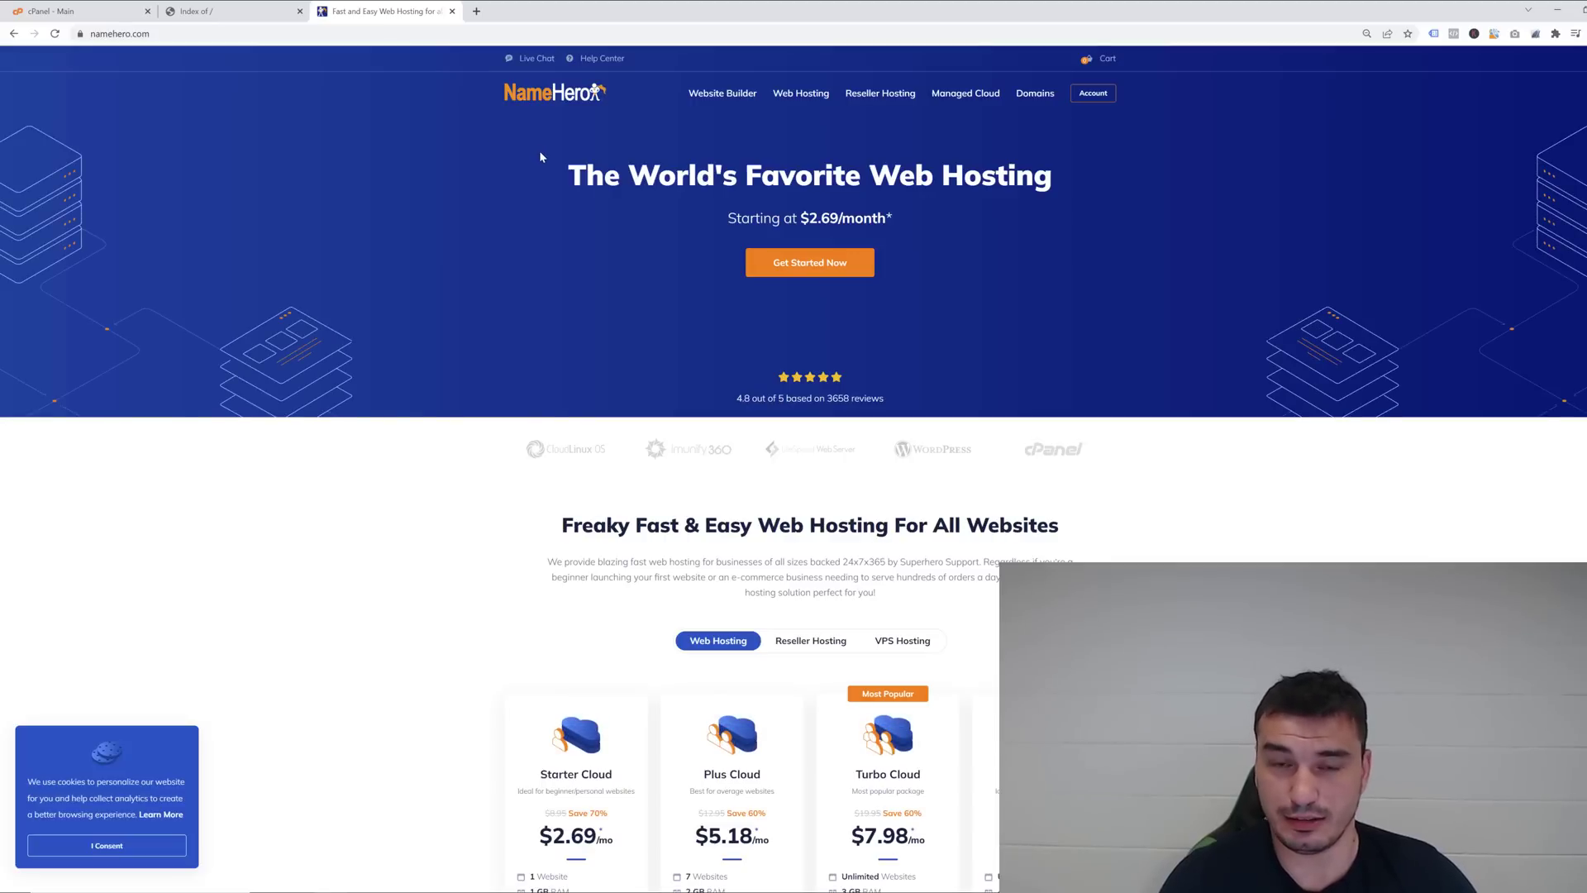
scroll(529, 290, "down", 3)
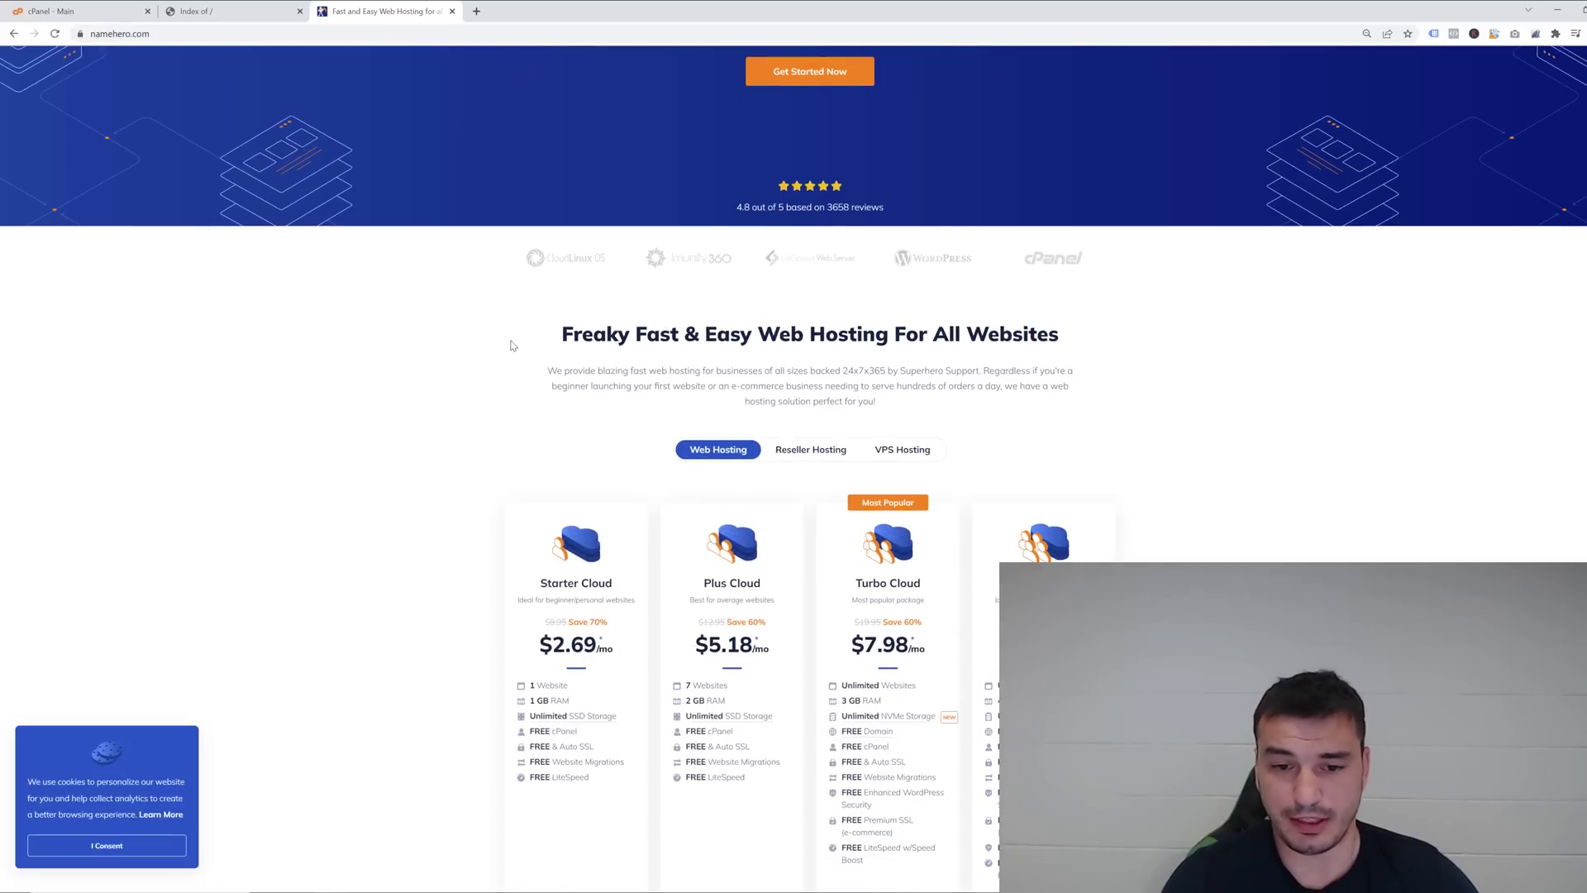
scroll(487, 402, "down", 2)
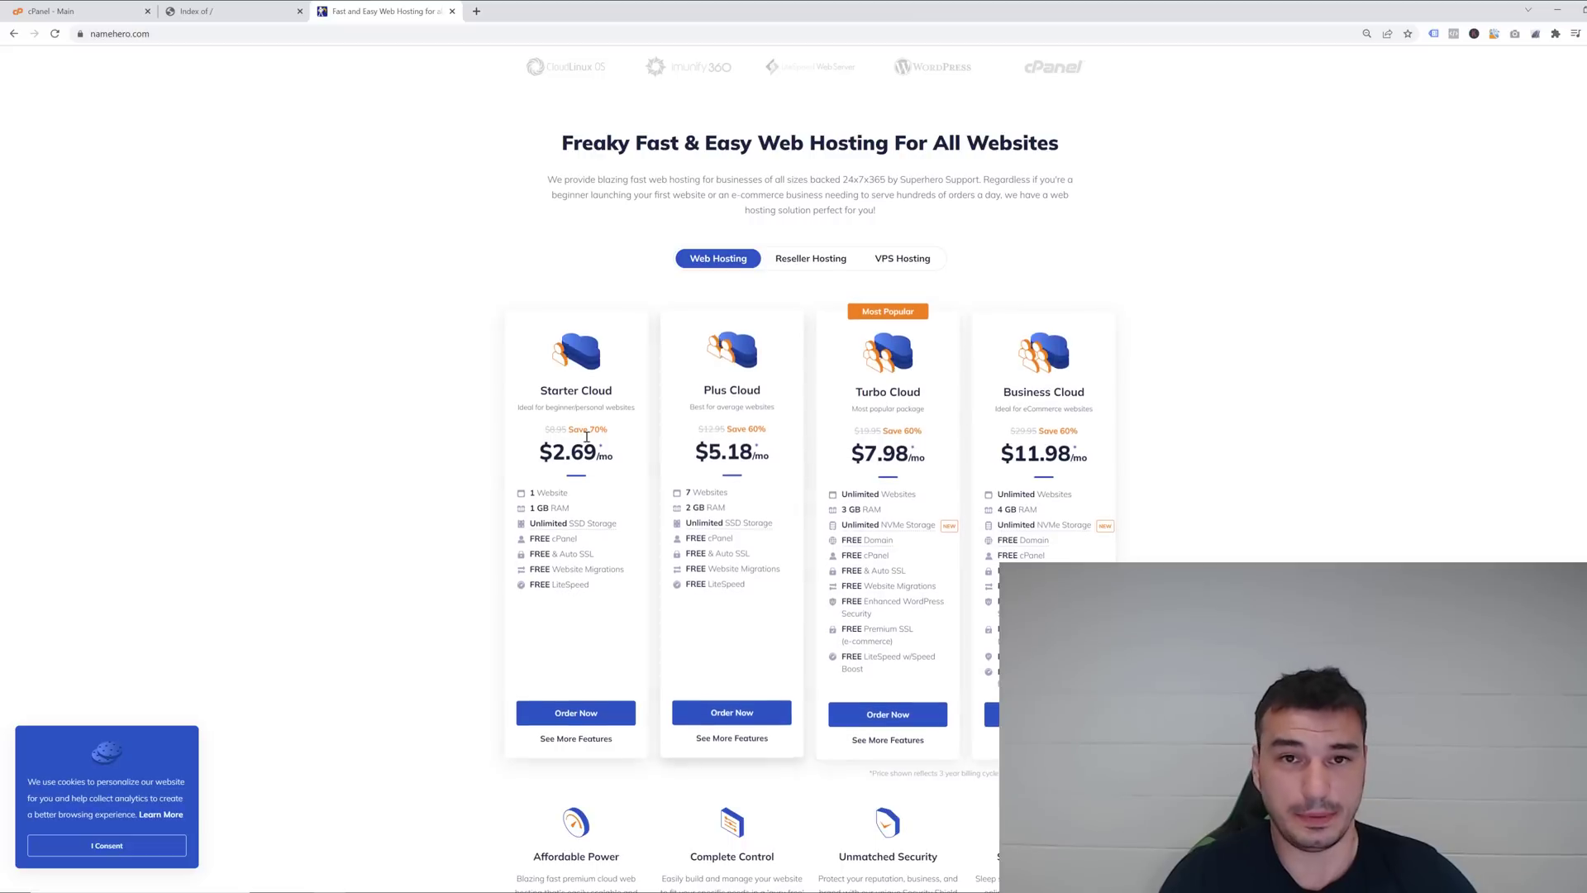
scroll(399, 352, "up", 3)
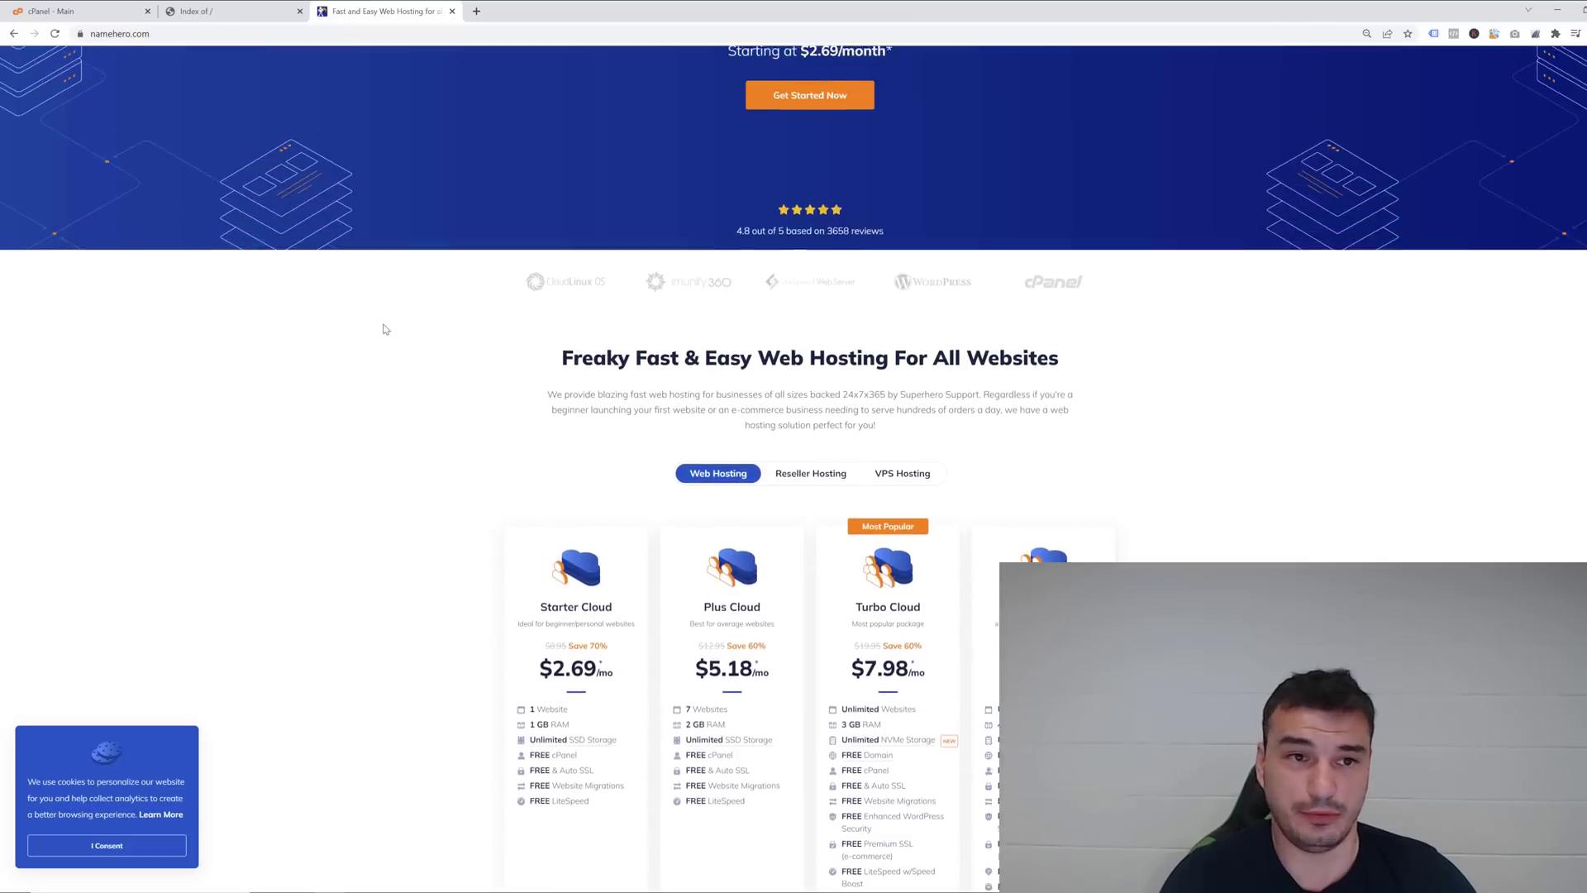
key("ctrl+w")
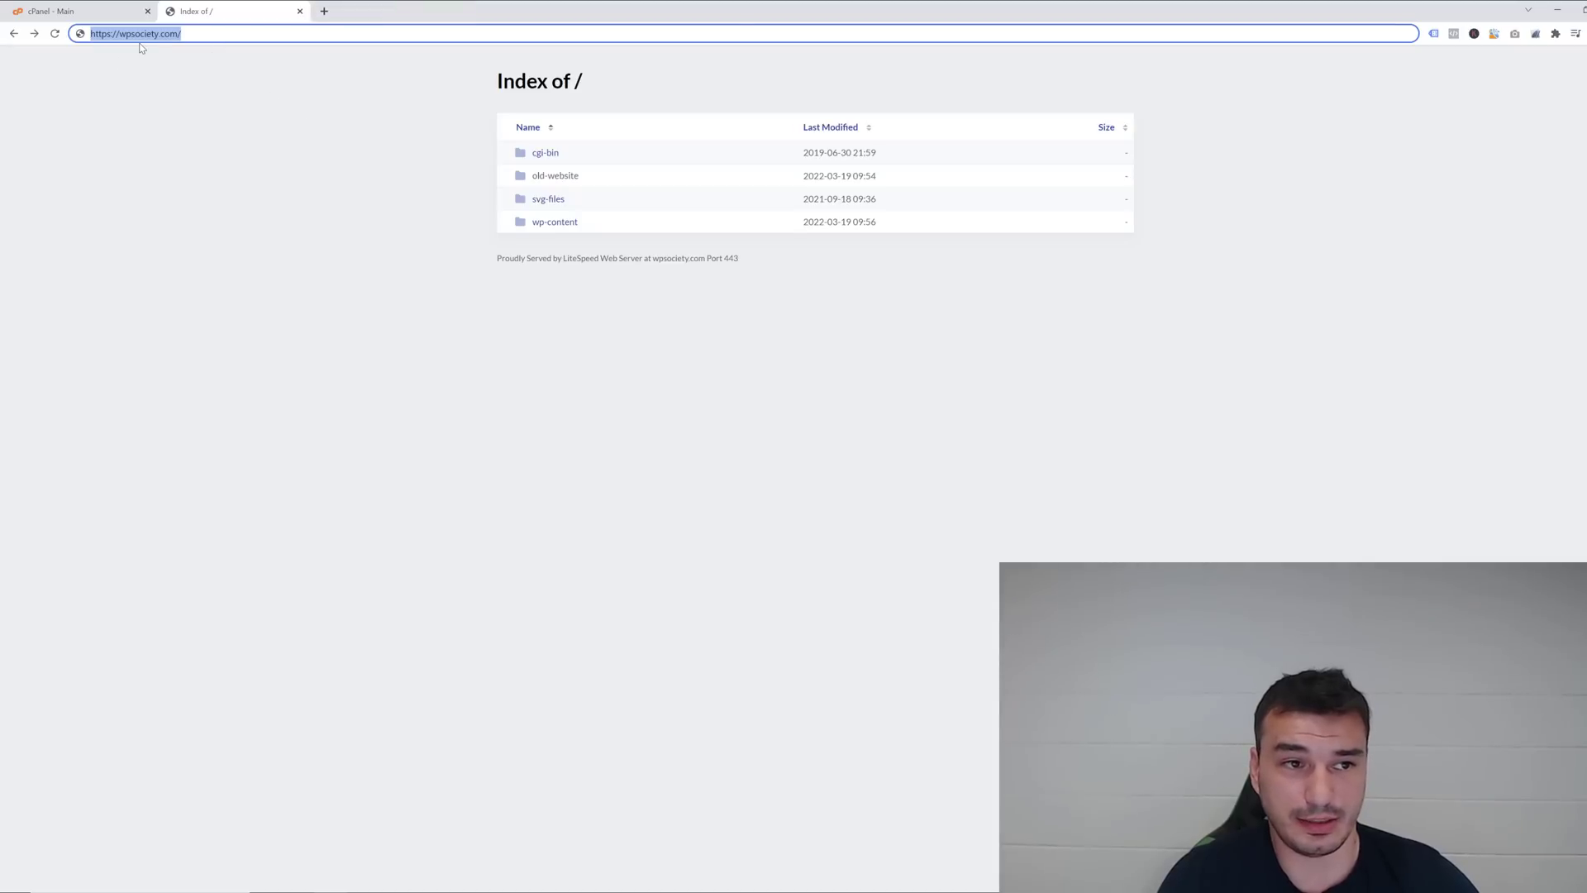
left_click(265, 80)
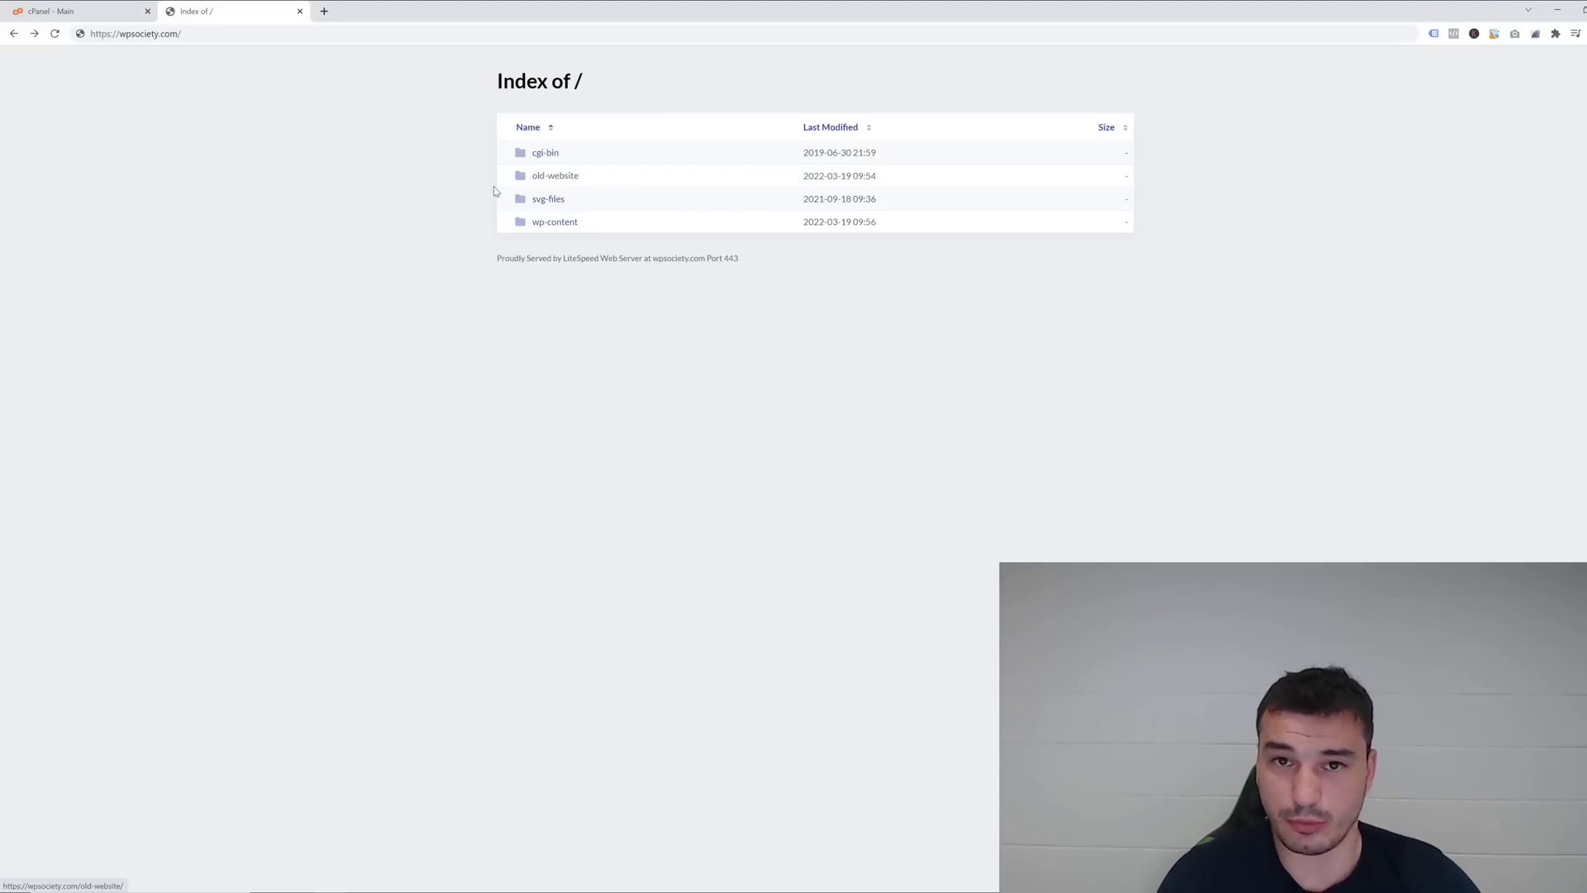
left_click(552, 175)
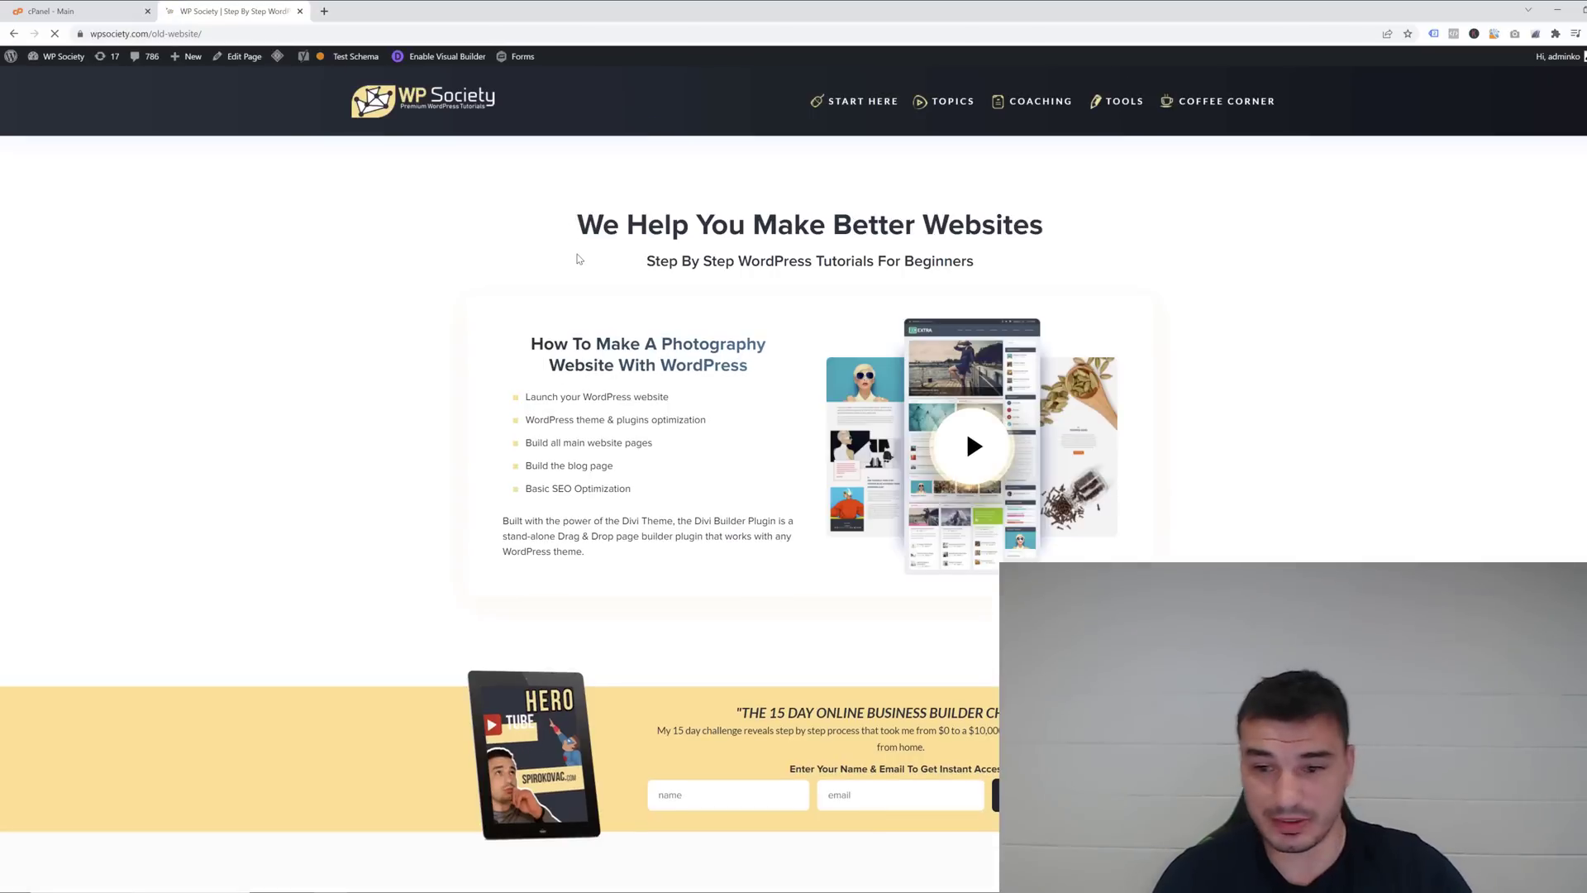
scroll(576, 260, "down", 14)
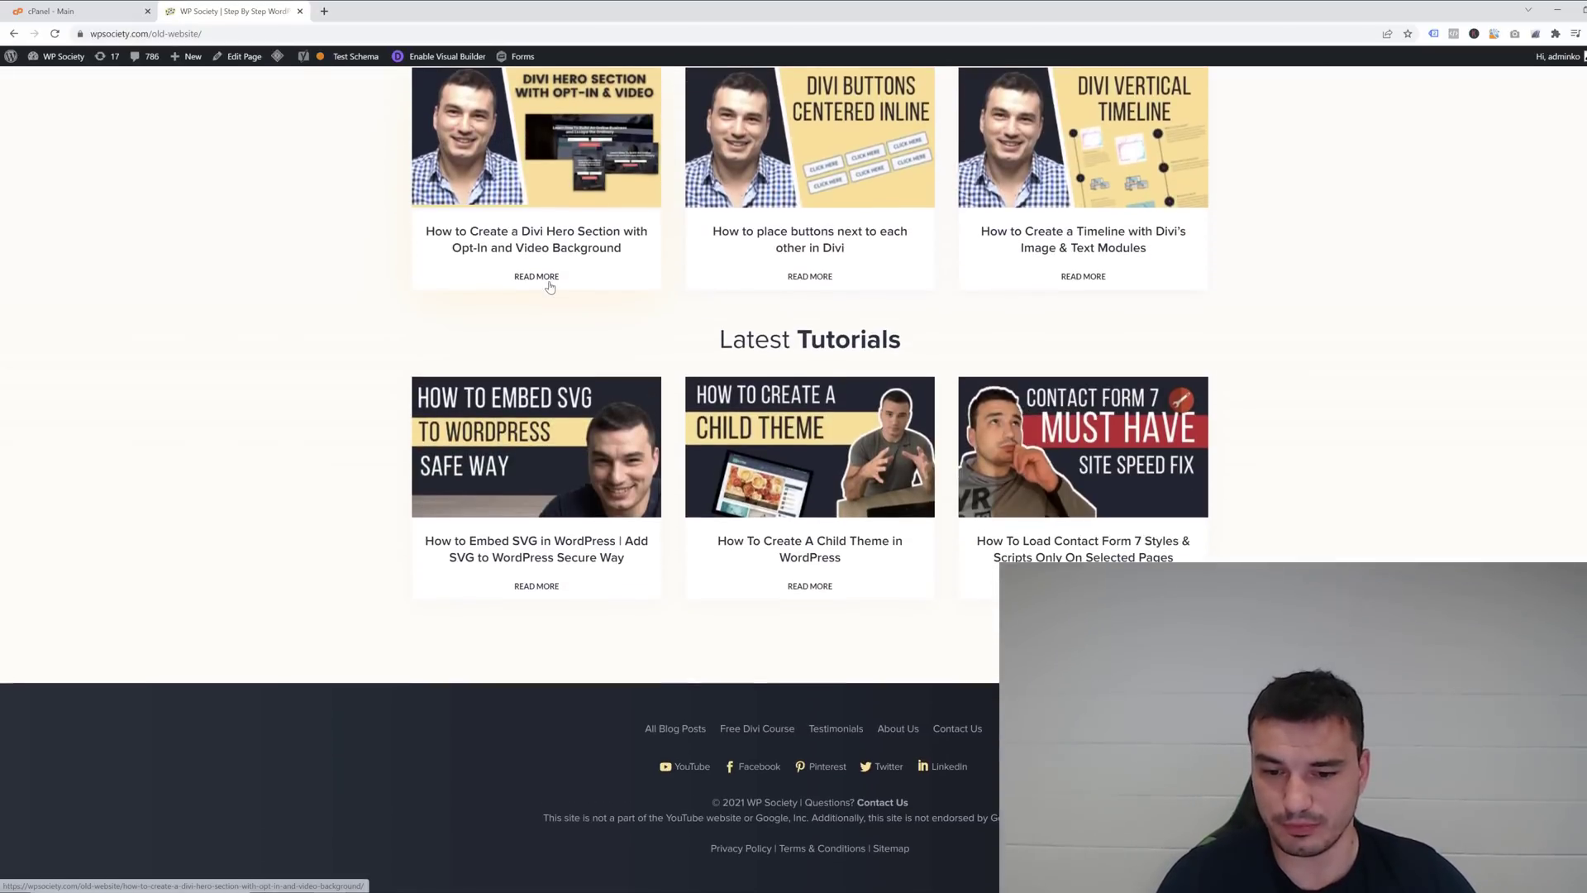
scroll(545, 273, "up", 10)
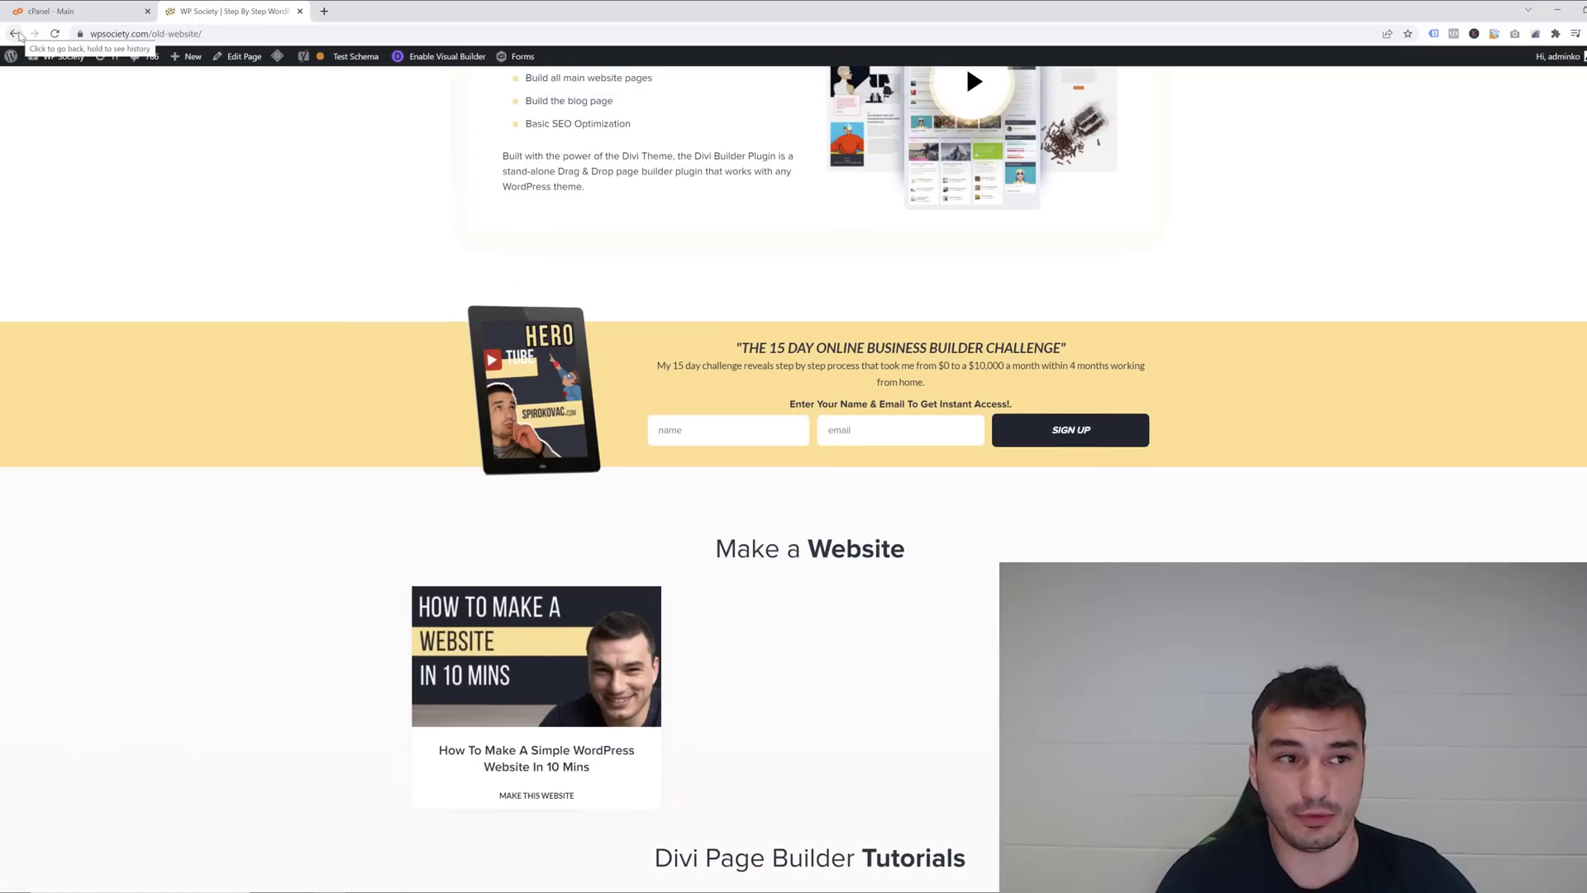
left_click(17, 35)
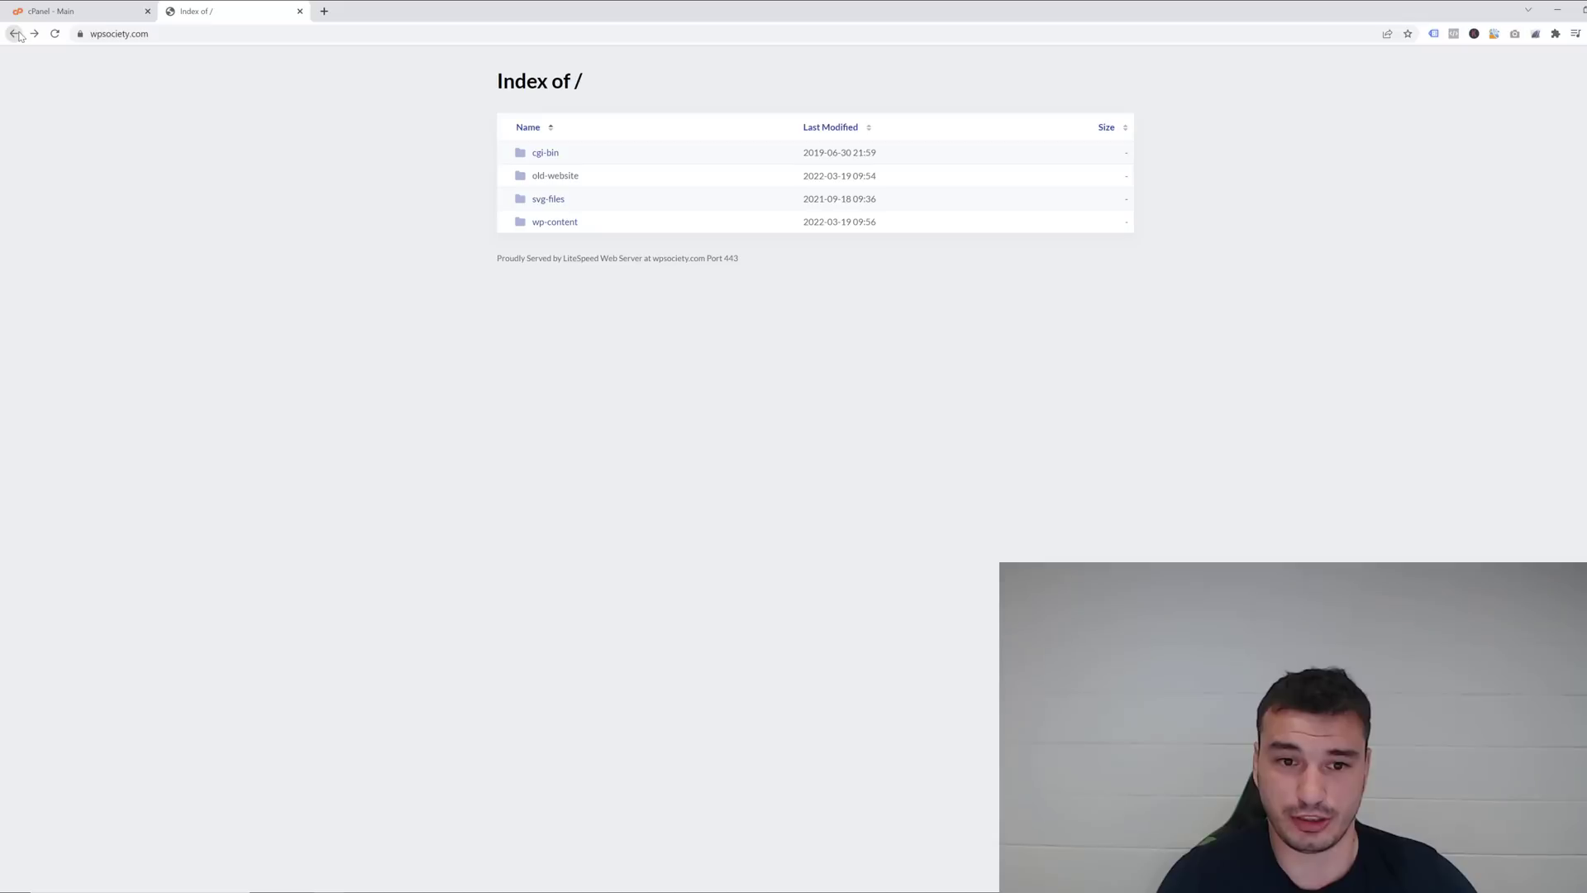
Download WordPress 5.9.2 from wordpress.org, overwriting the existing wordpress-5.9.2.zip.
left_click(323, 10)
type("wo")
key("Return")
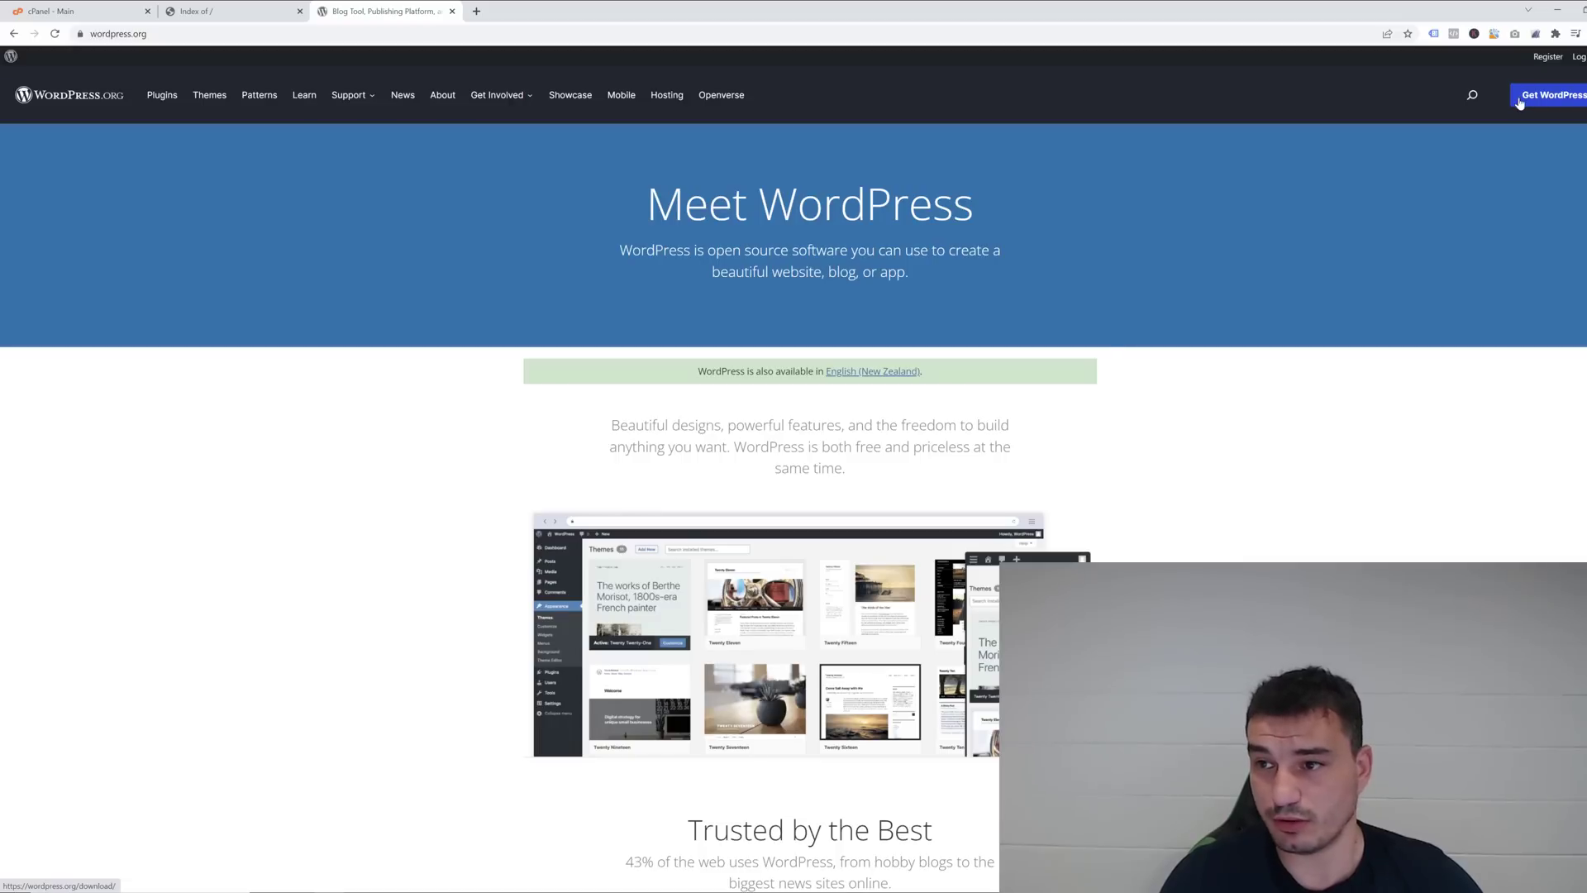
left_click(1546, 104)
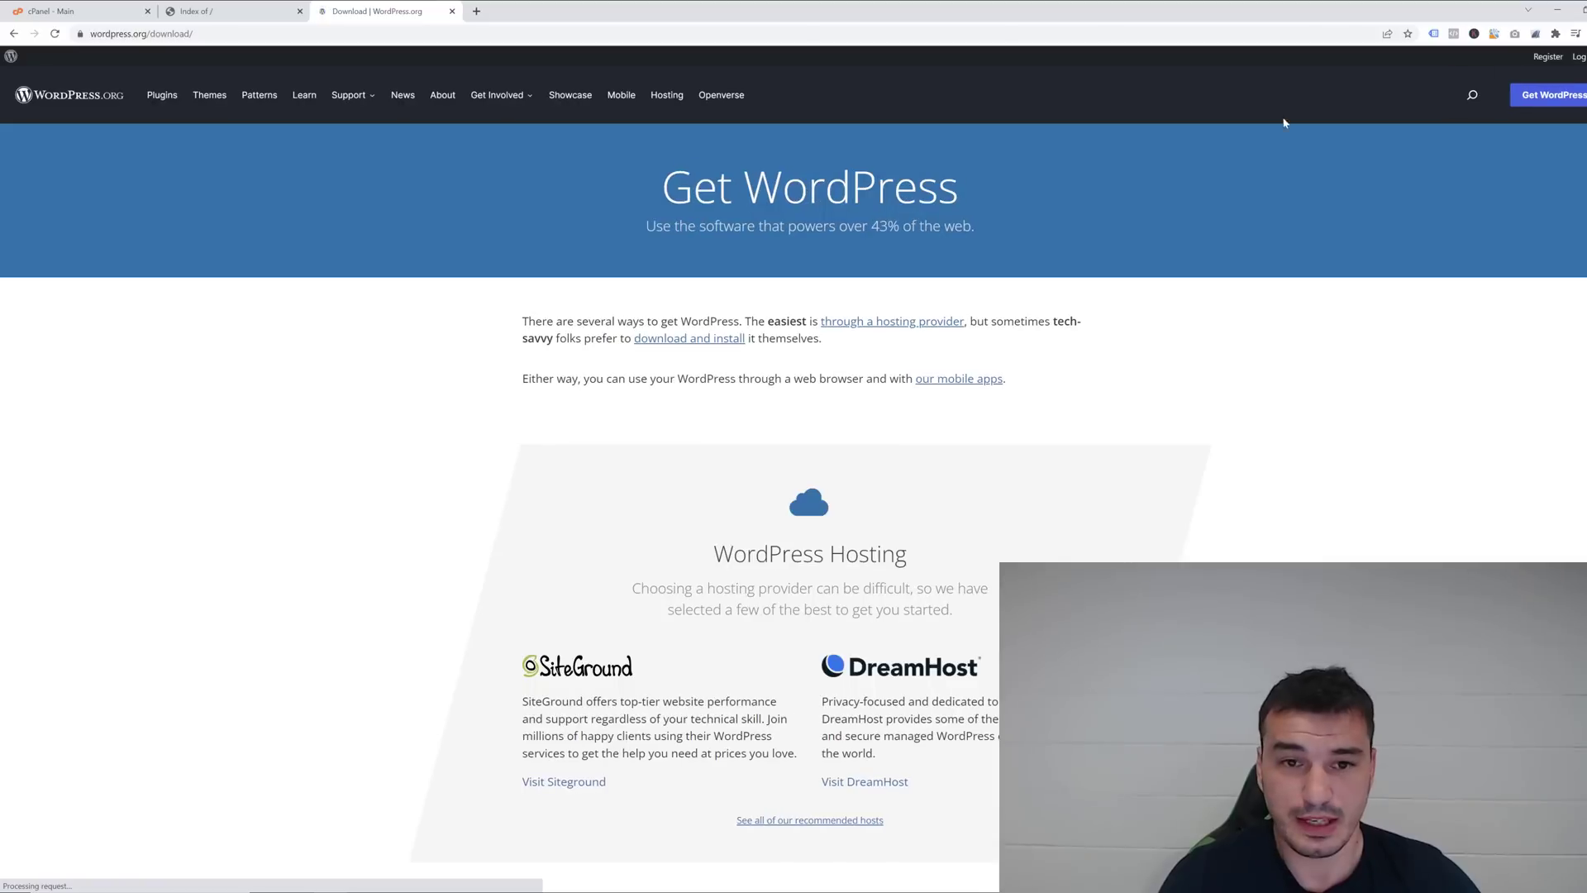
left_click(670, 345)
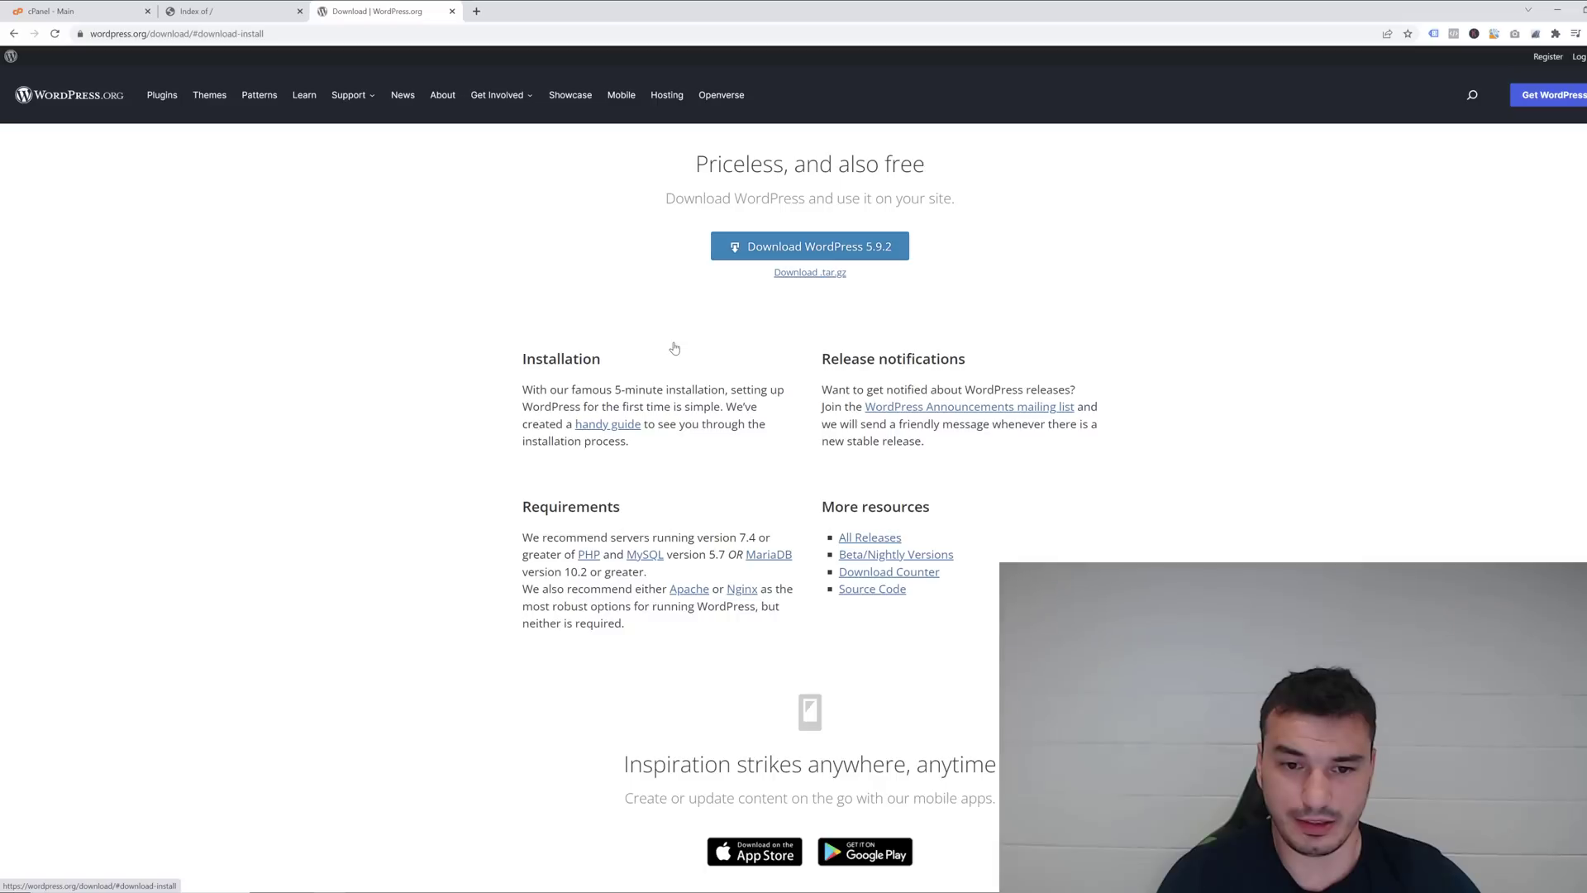
left_click(812, 245)
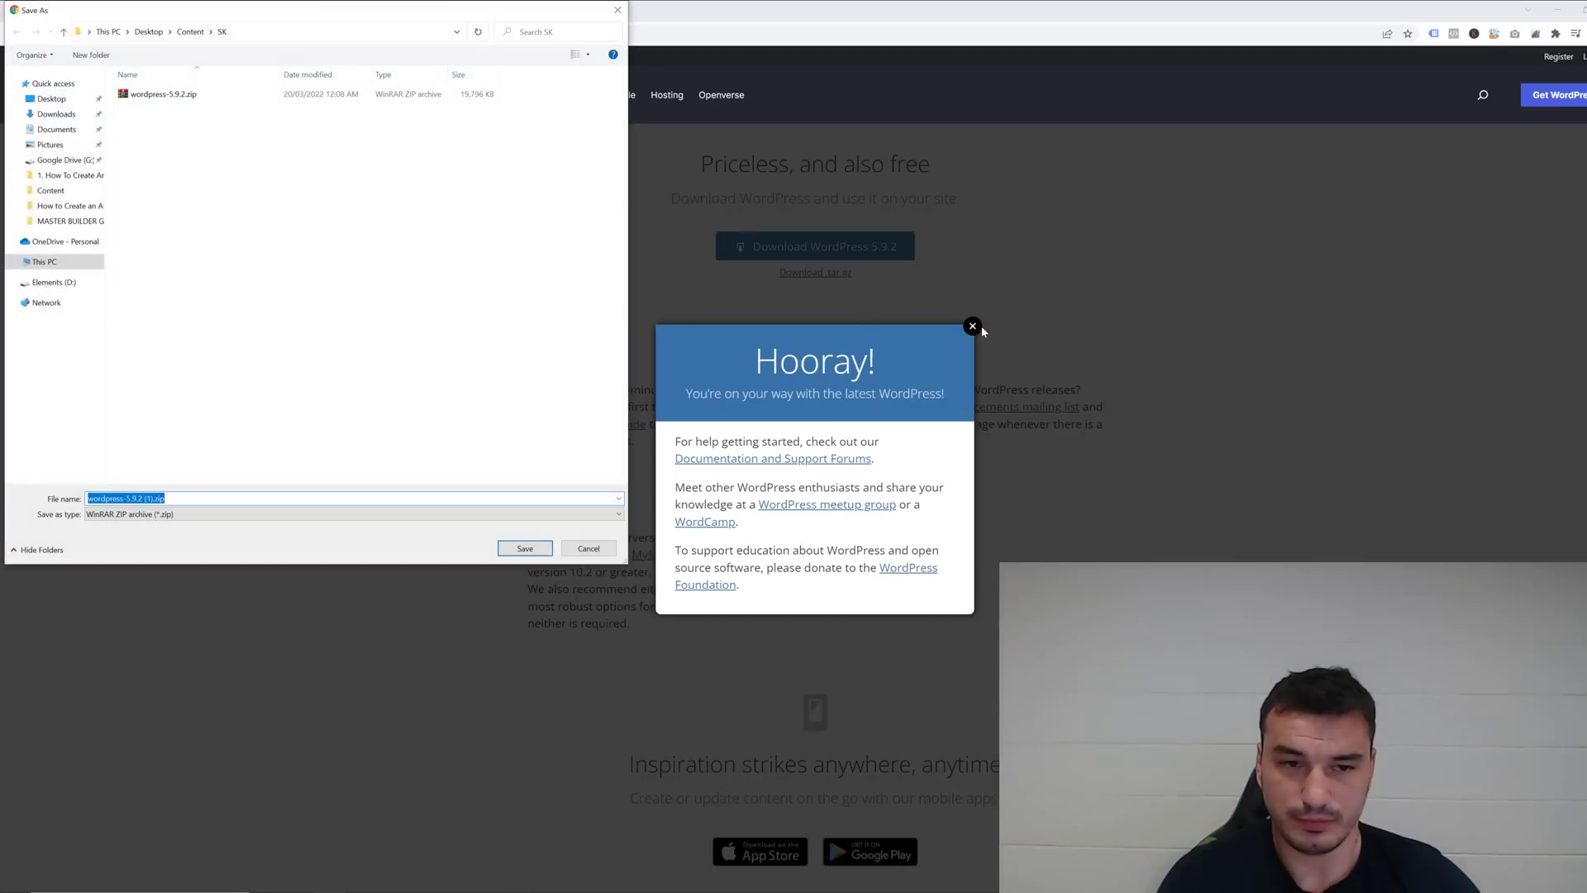
double_click(163, 94)
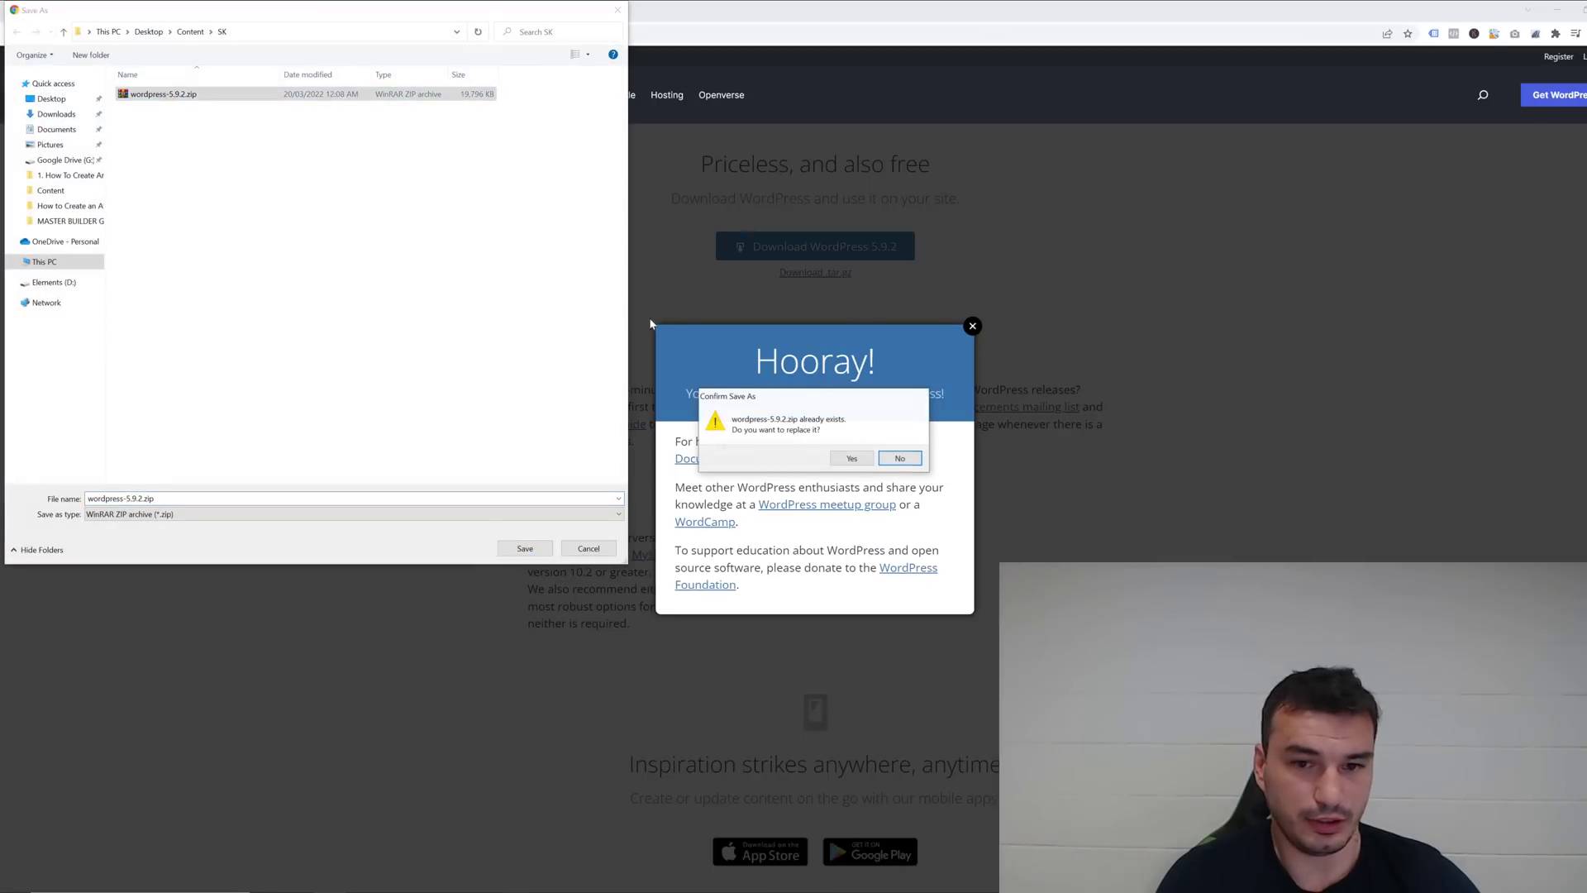
left_click(851, 458)
left_click(506, 234)
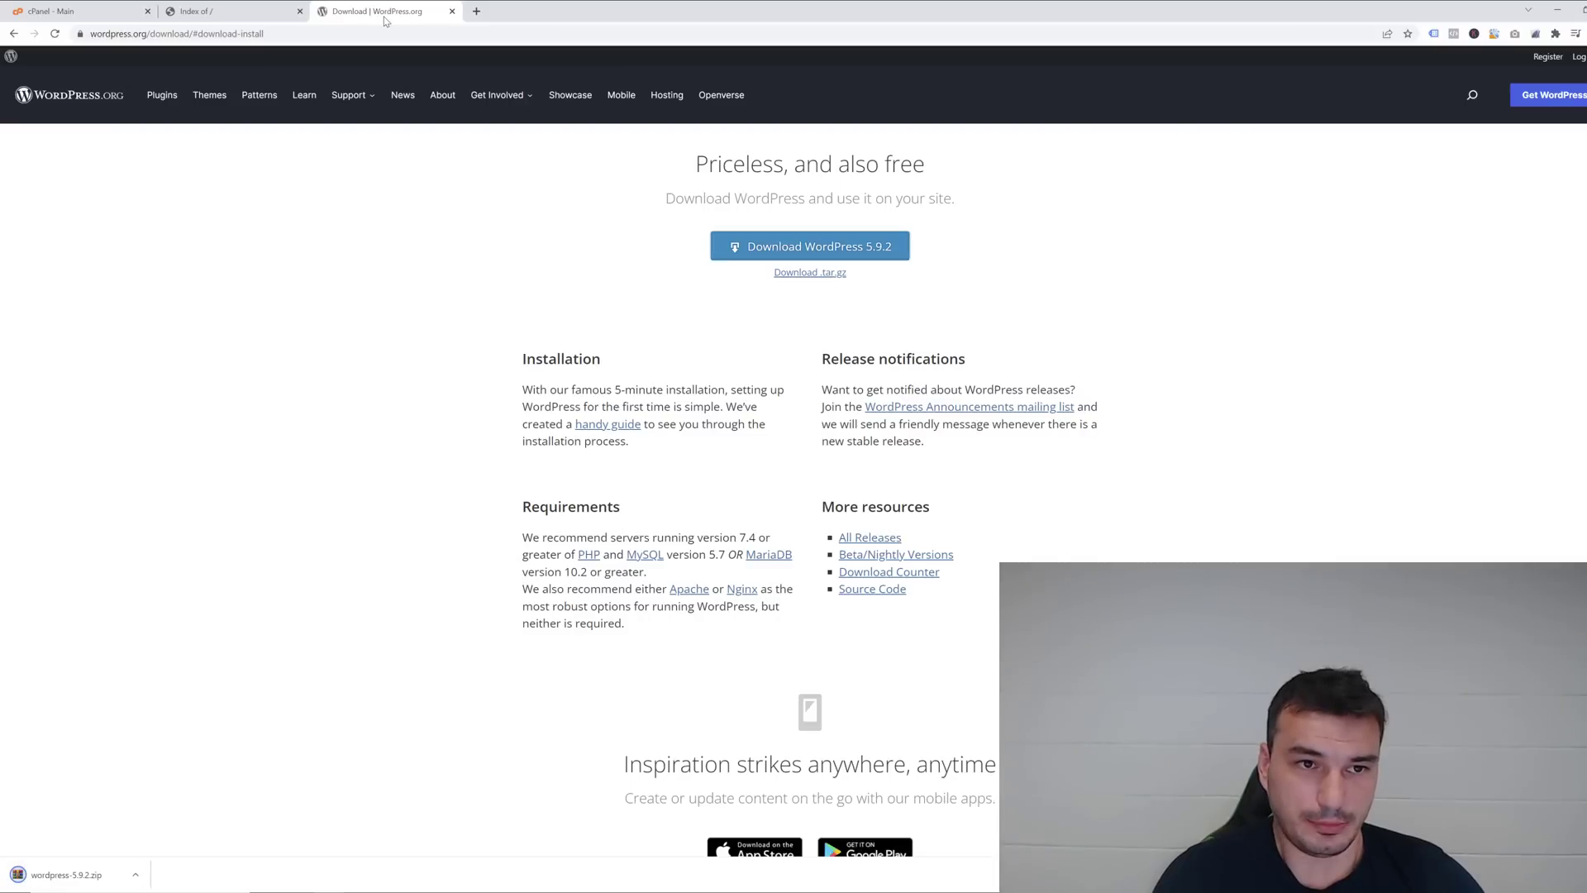
Close the download tab and open cPanel's File Manager on the home directory.
middle_click(382, 9)
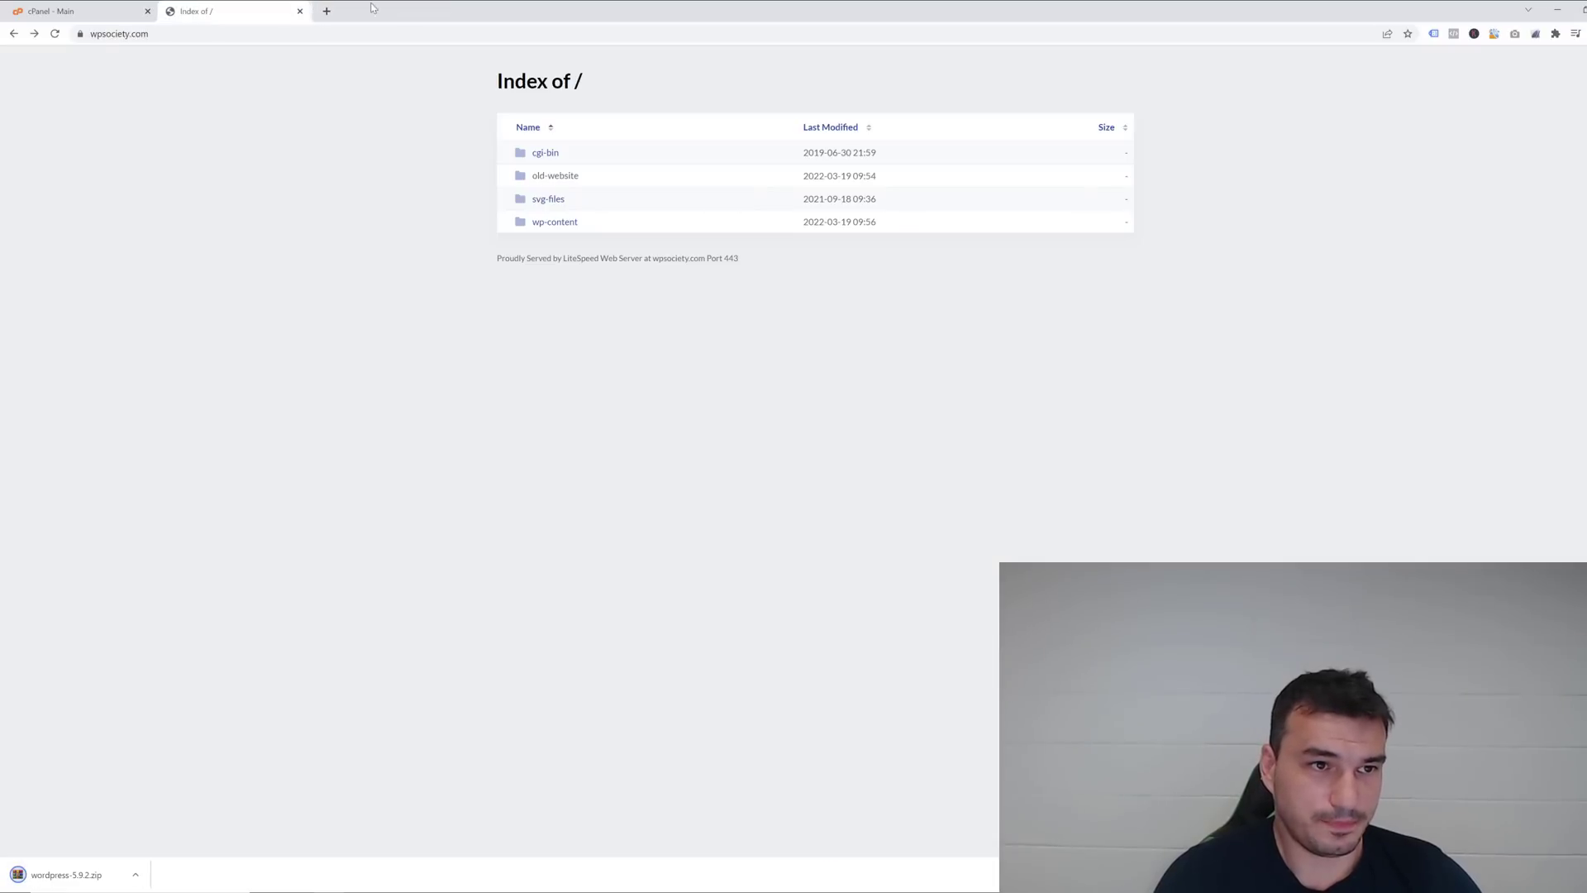
left_click(68, 10)
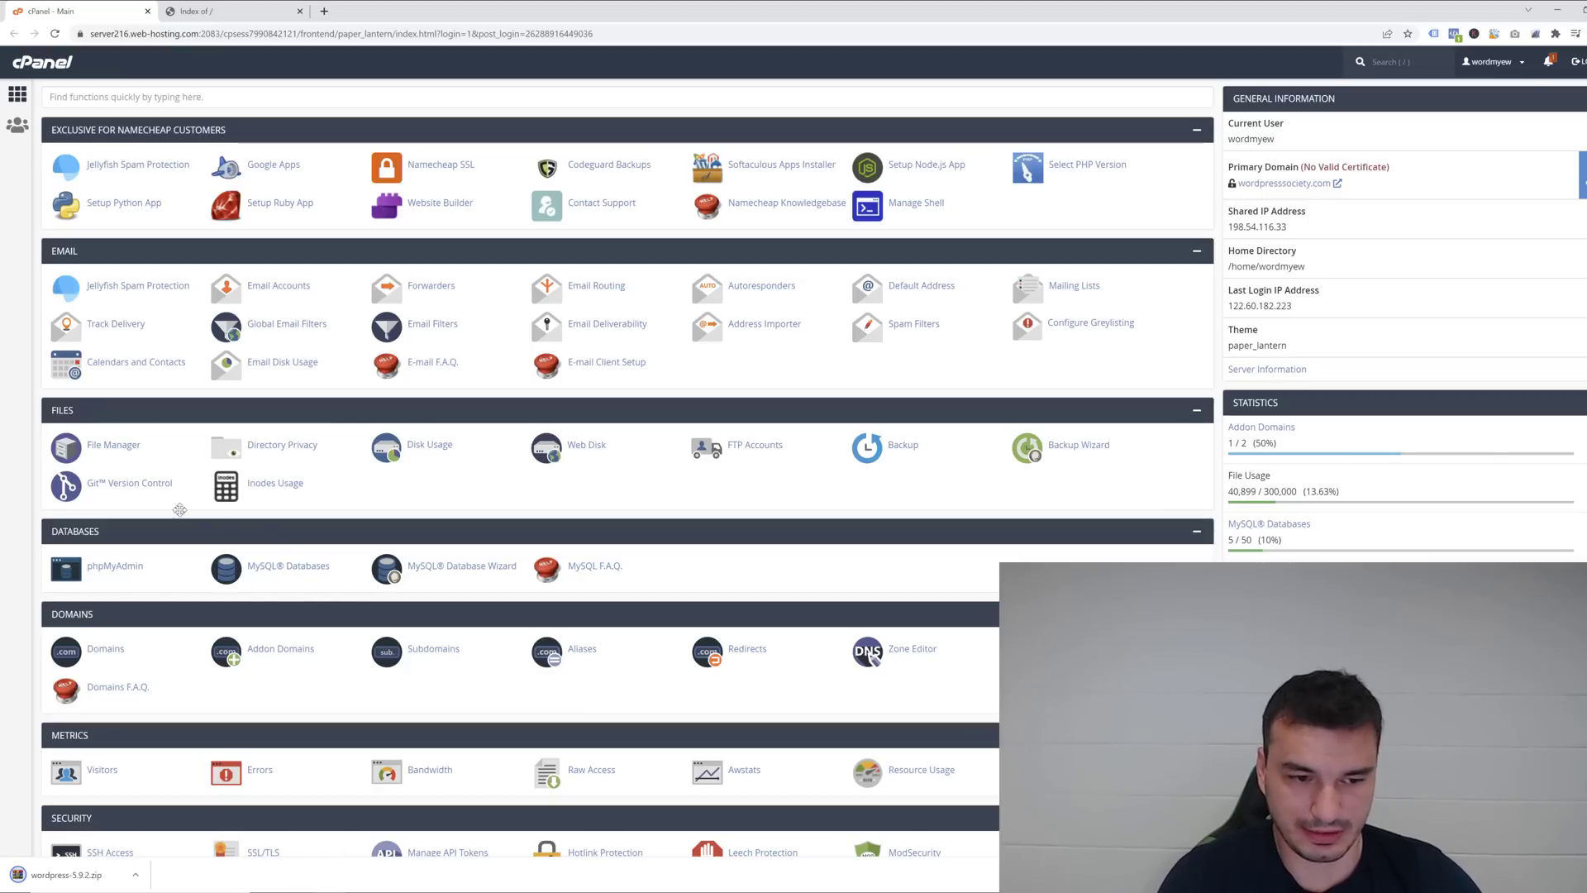
left_click(124, 447)
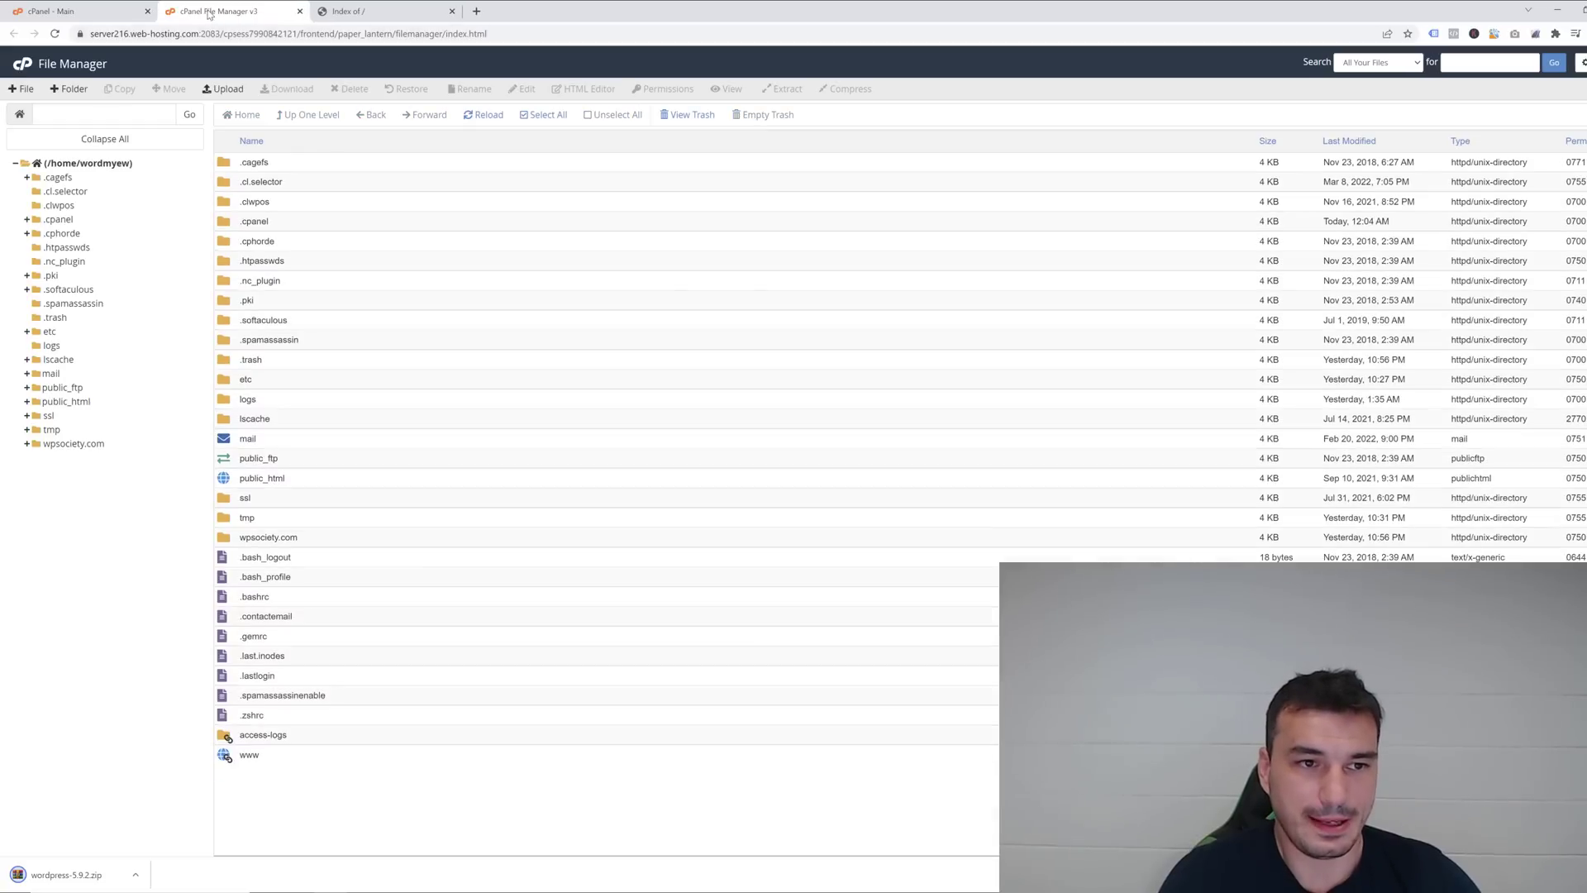
left_click_drag(231, 11, 417, 30)
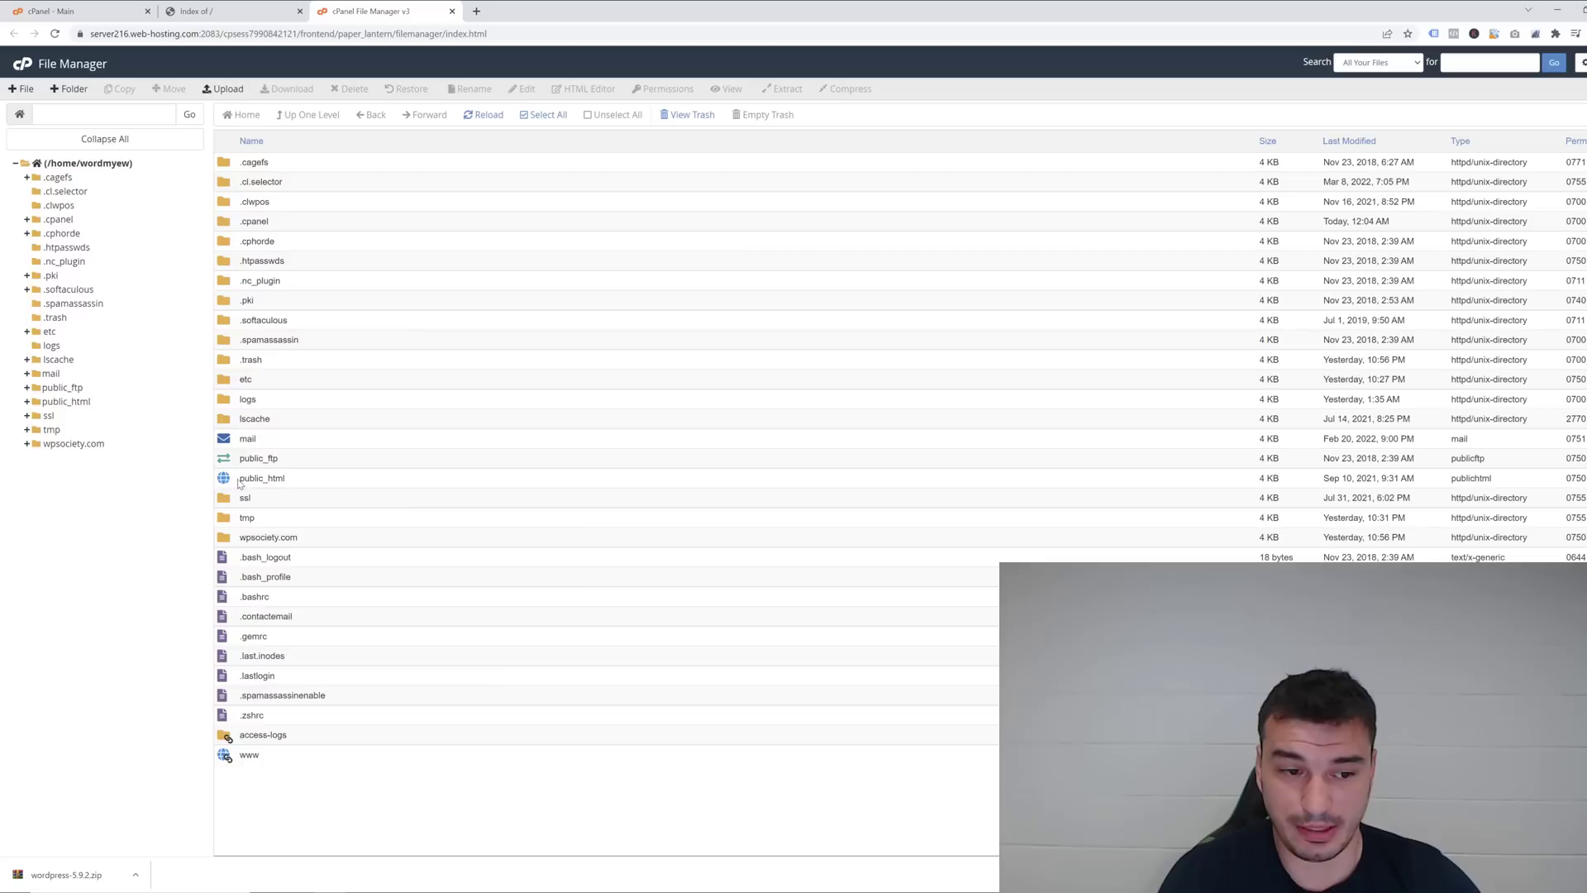
left_click(238, 483)
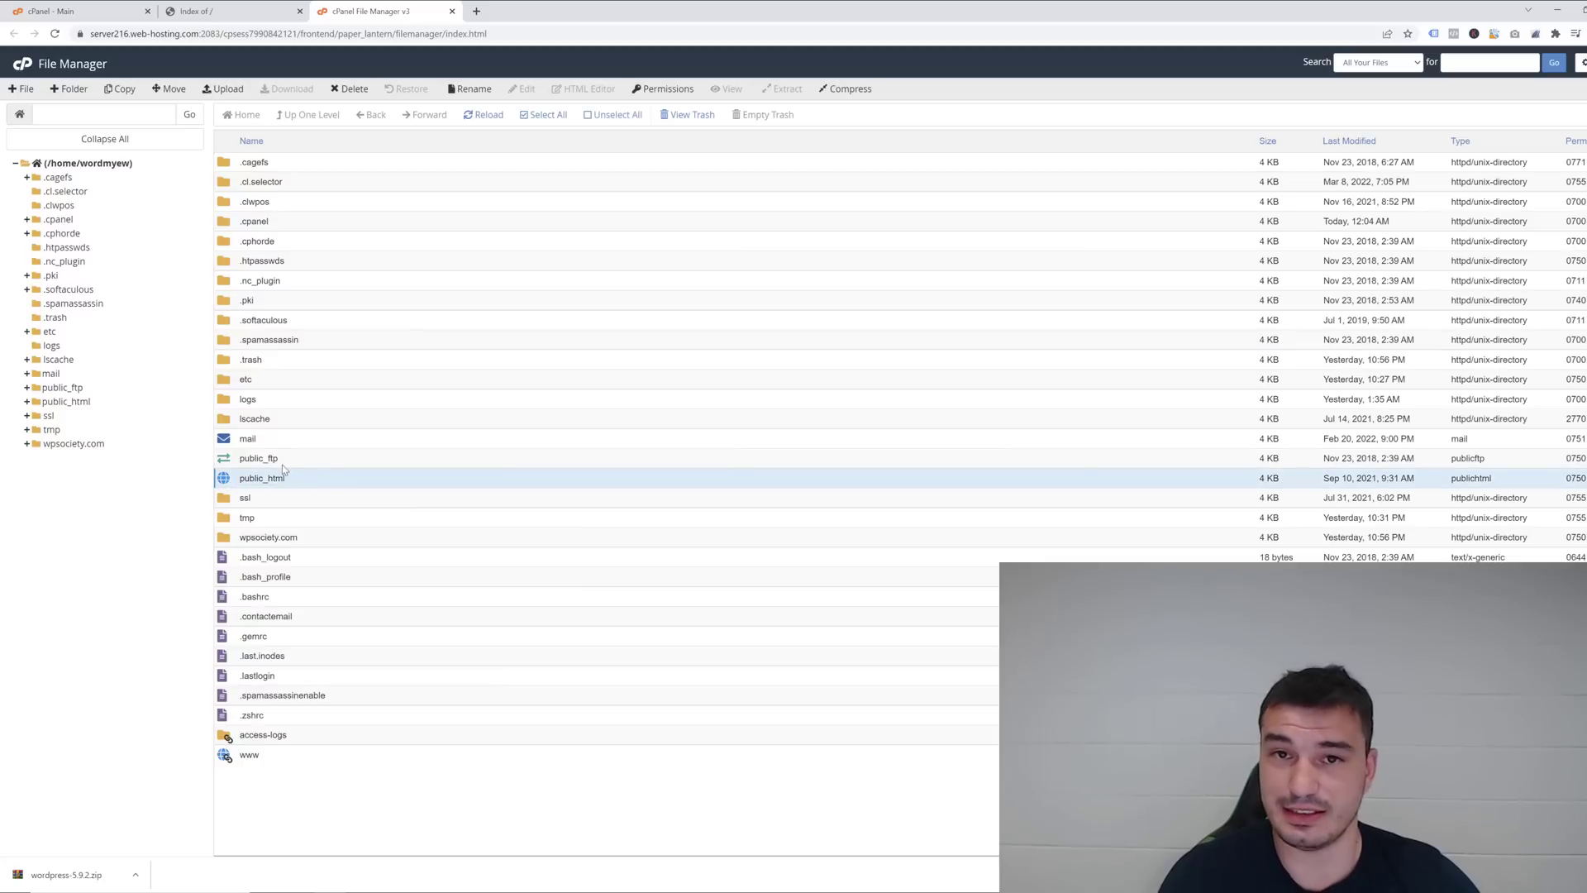
Upload wordpress-5.9.2.zip (19.33 MB) into the wpsociety.com folder.
double_click(229, 538)
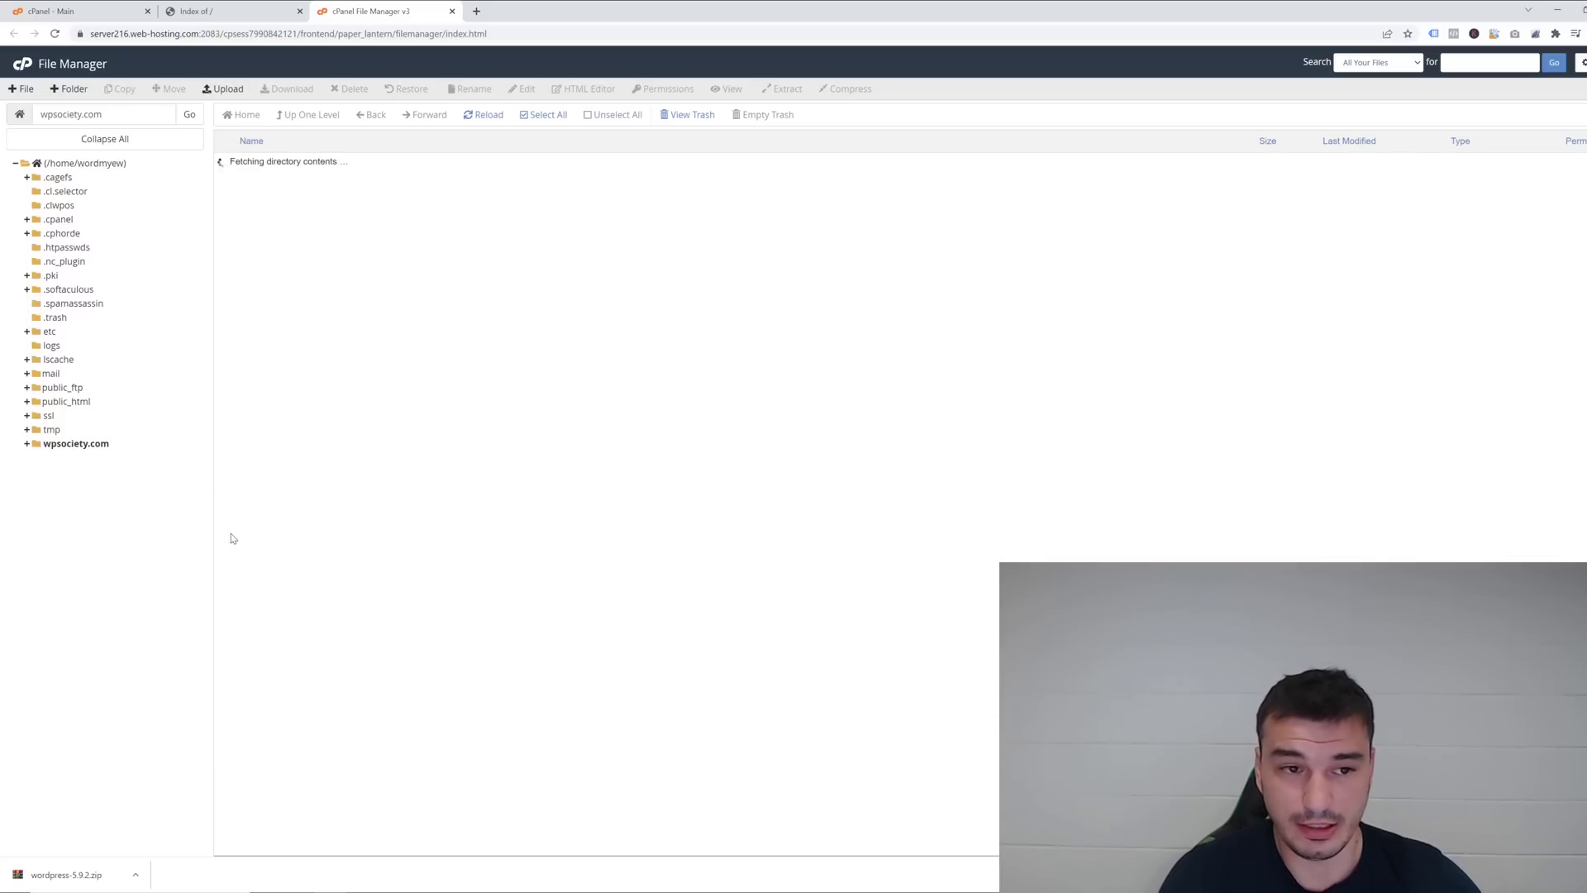
left_click(223, 89)
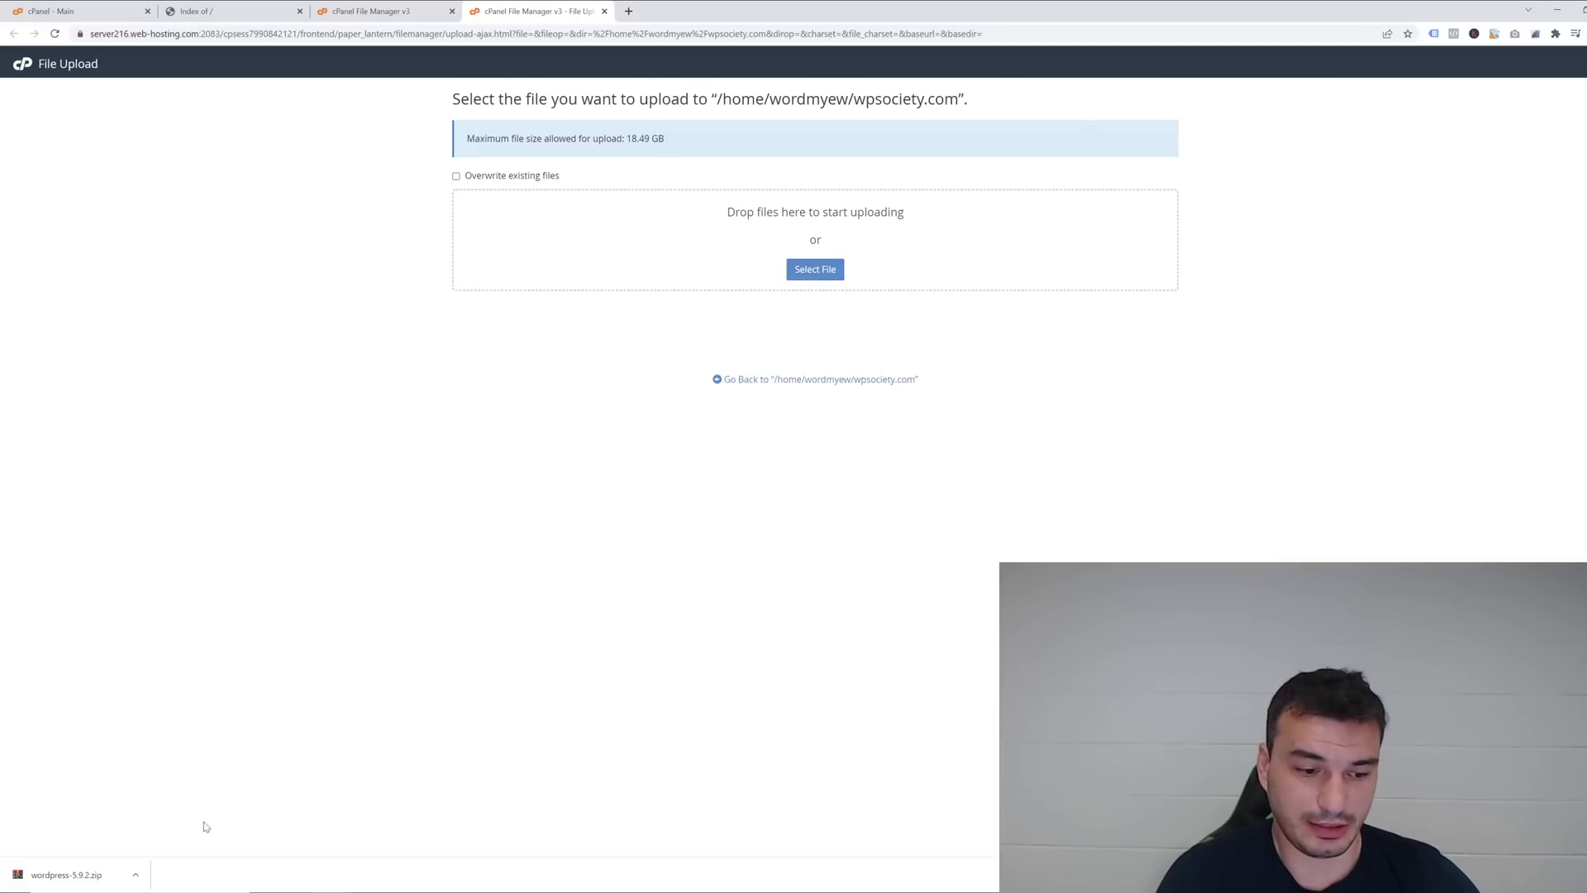
left_click(135, 874)
left_click(172, 830)
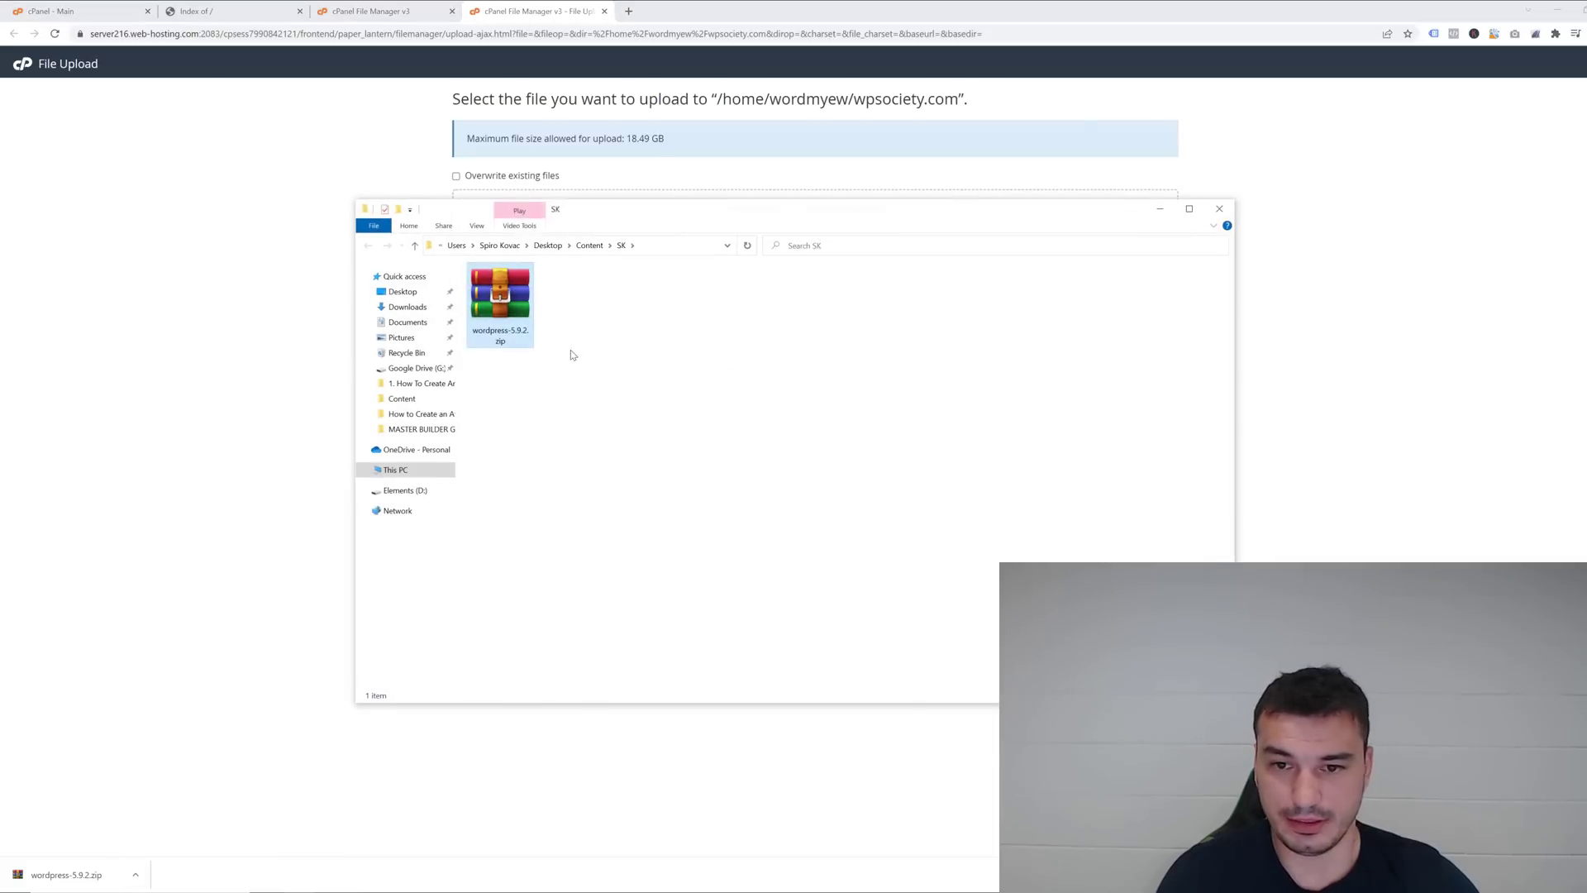
left_click_drag(496, 285, 773, 281)
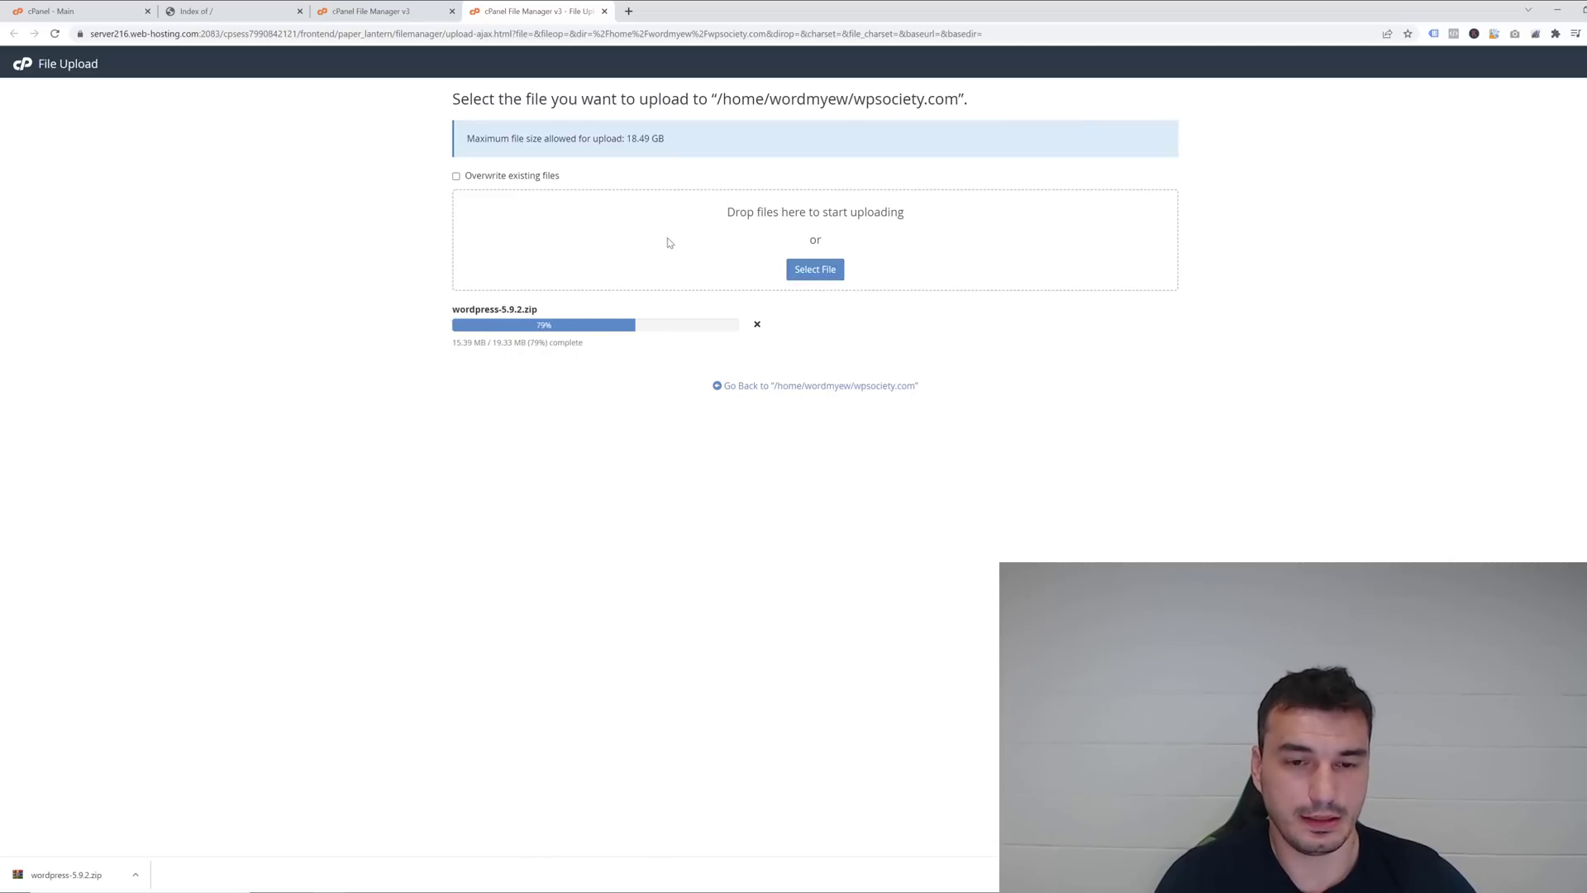
left_click(605, 12)
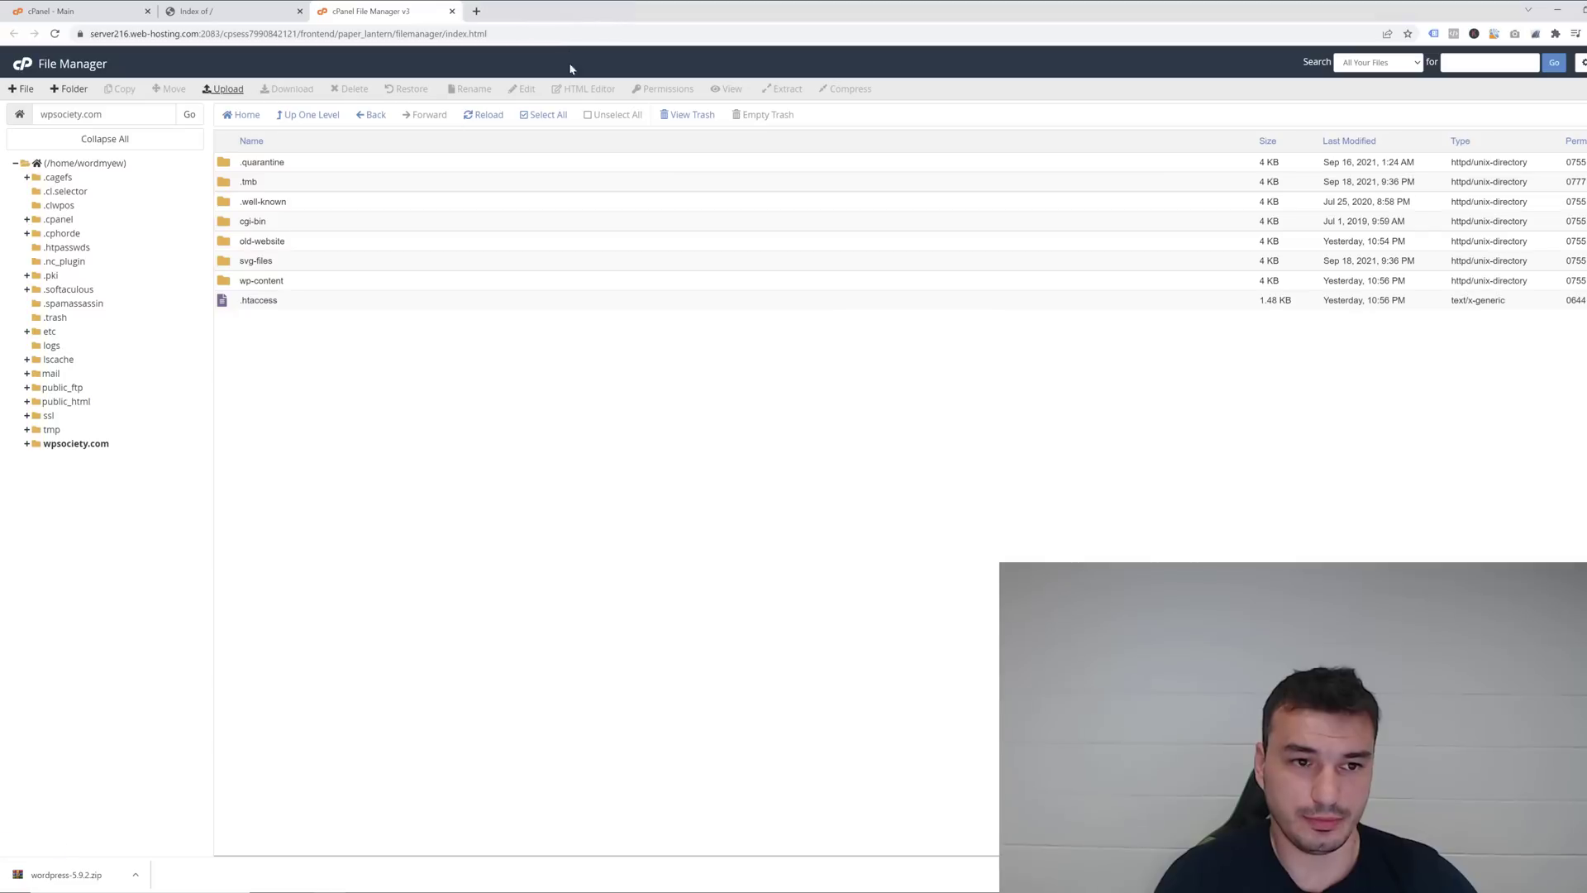
Extract wordpress-5.9.2.zip into /wpsociety.com, creating a wordpress folder beside it.
left_click(479, 116)
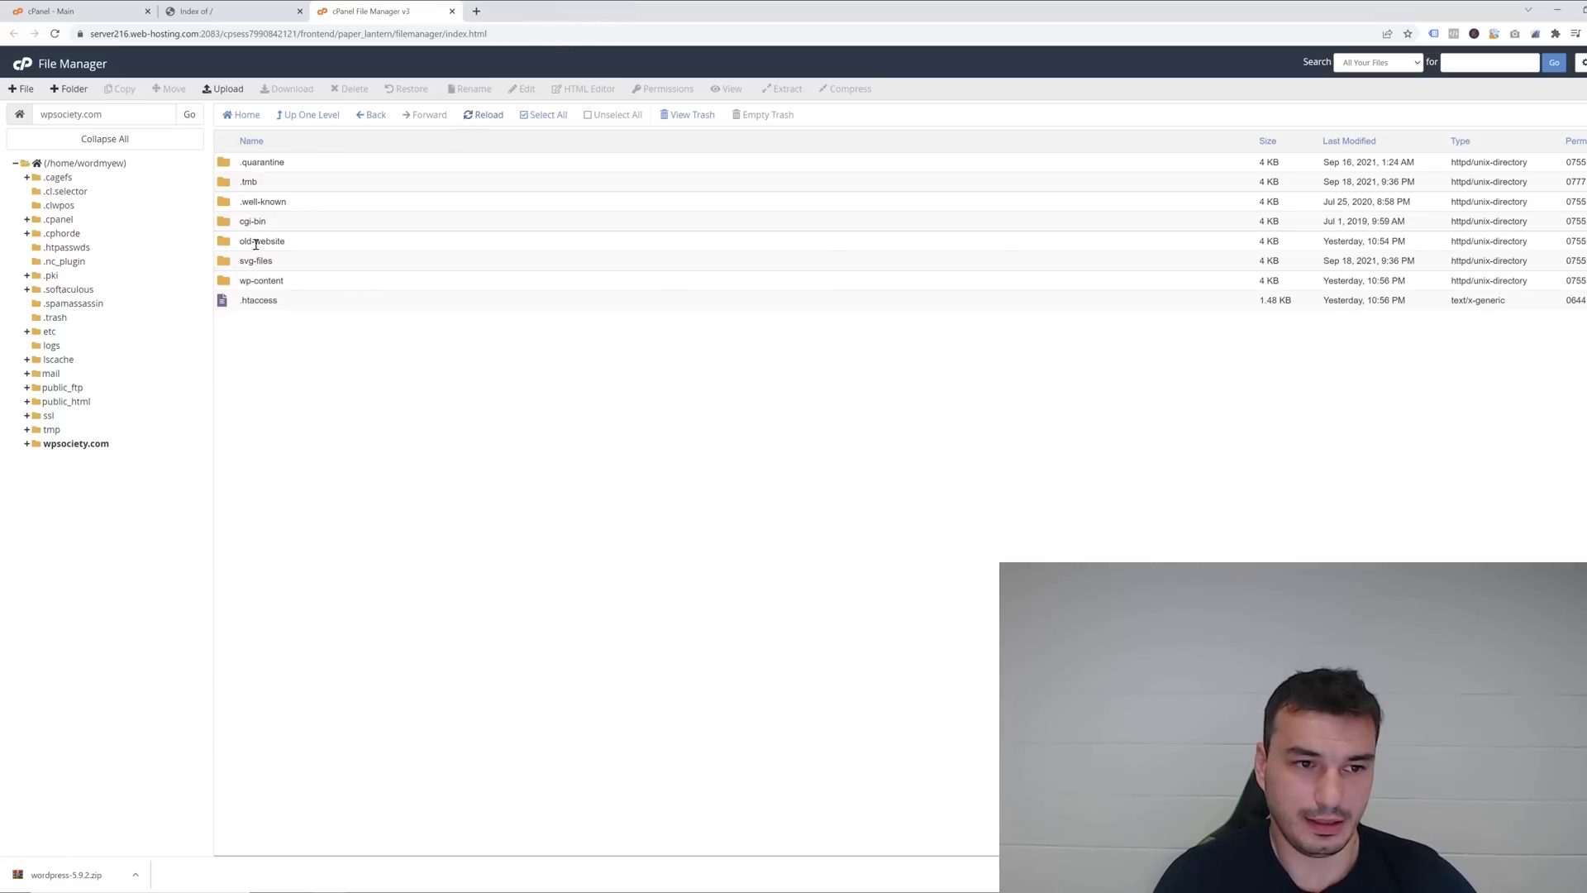
double_click(227, 242)
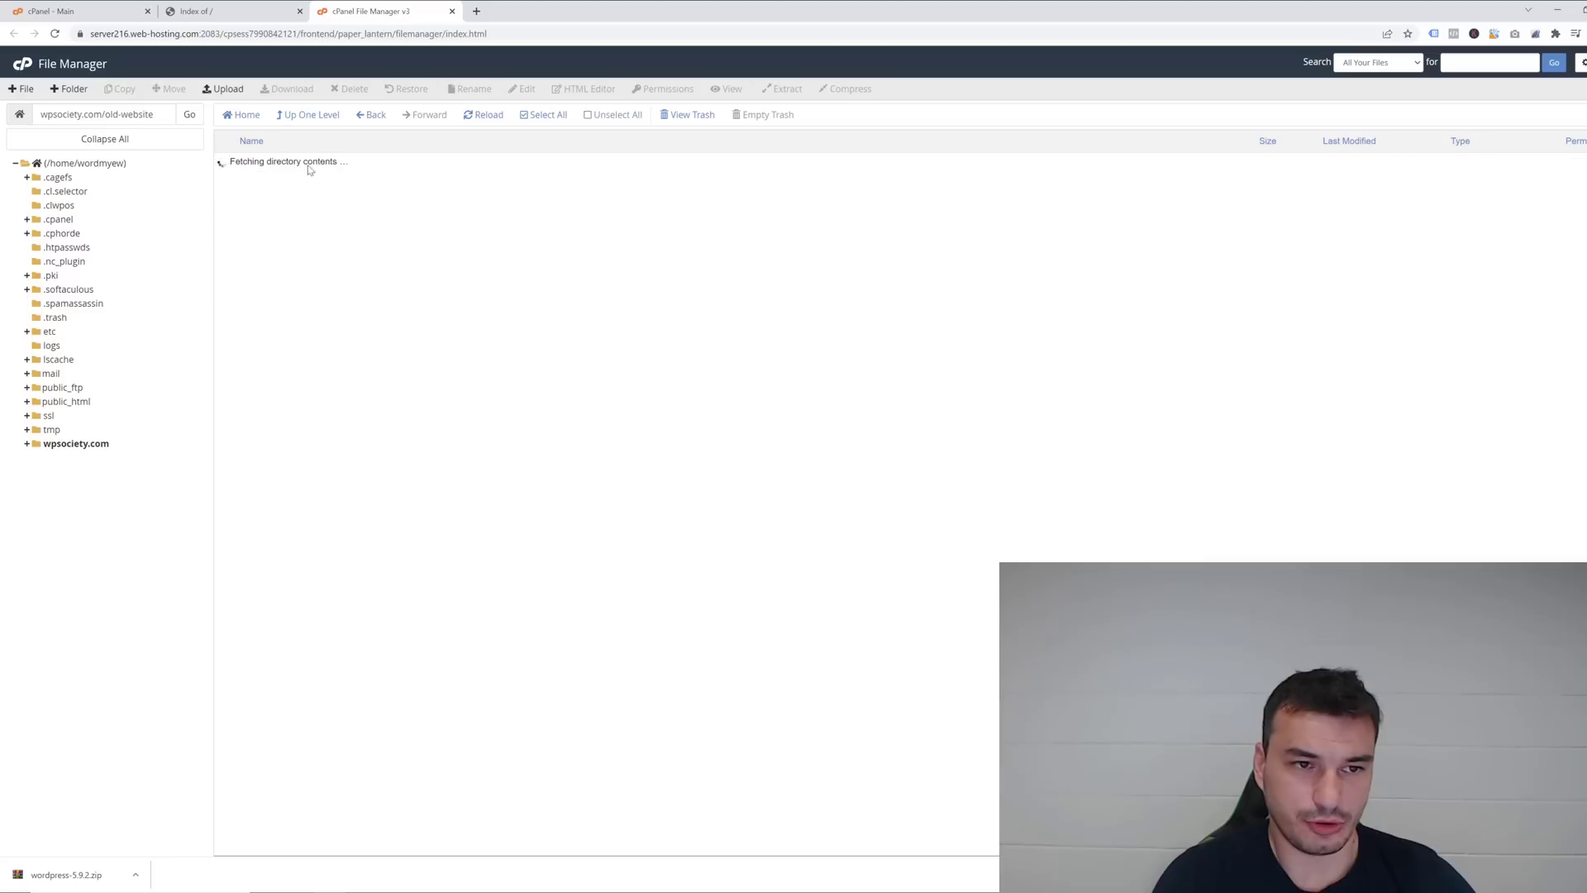
left_click(308, 115)
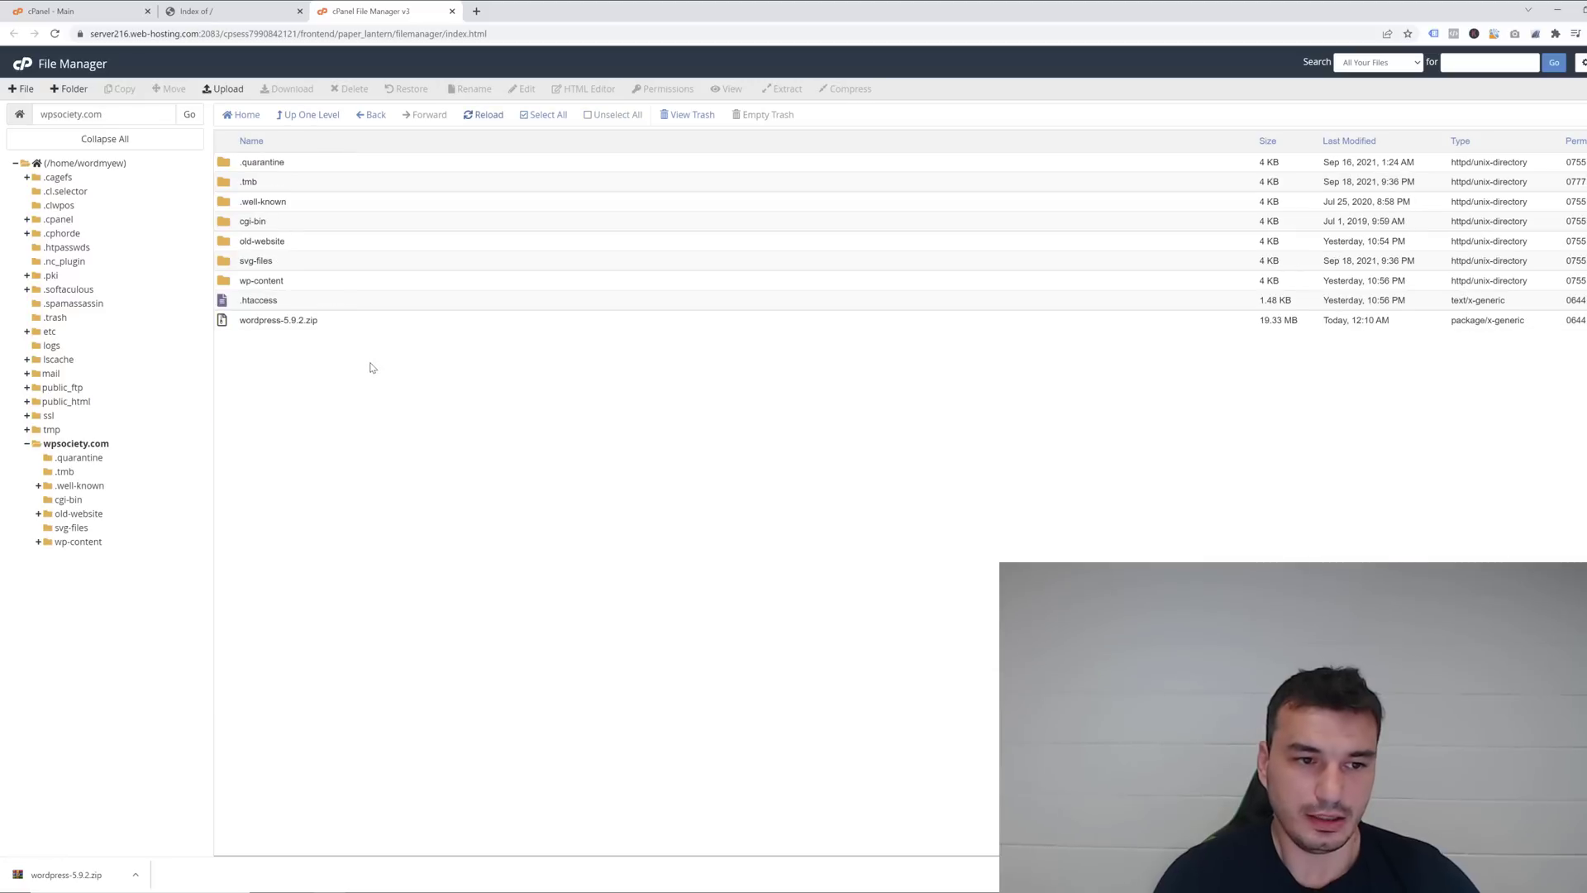
right_click(276, 321)
left_click(335, 461)
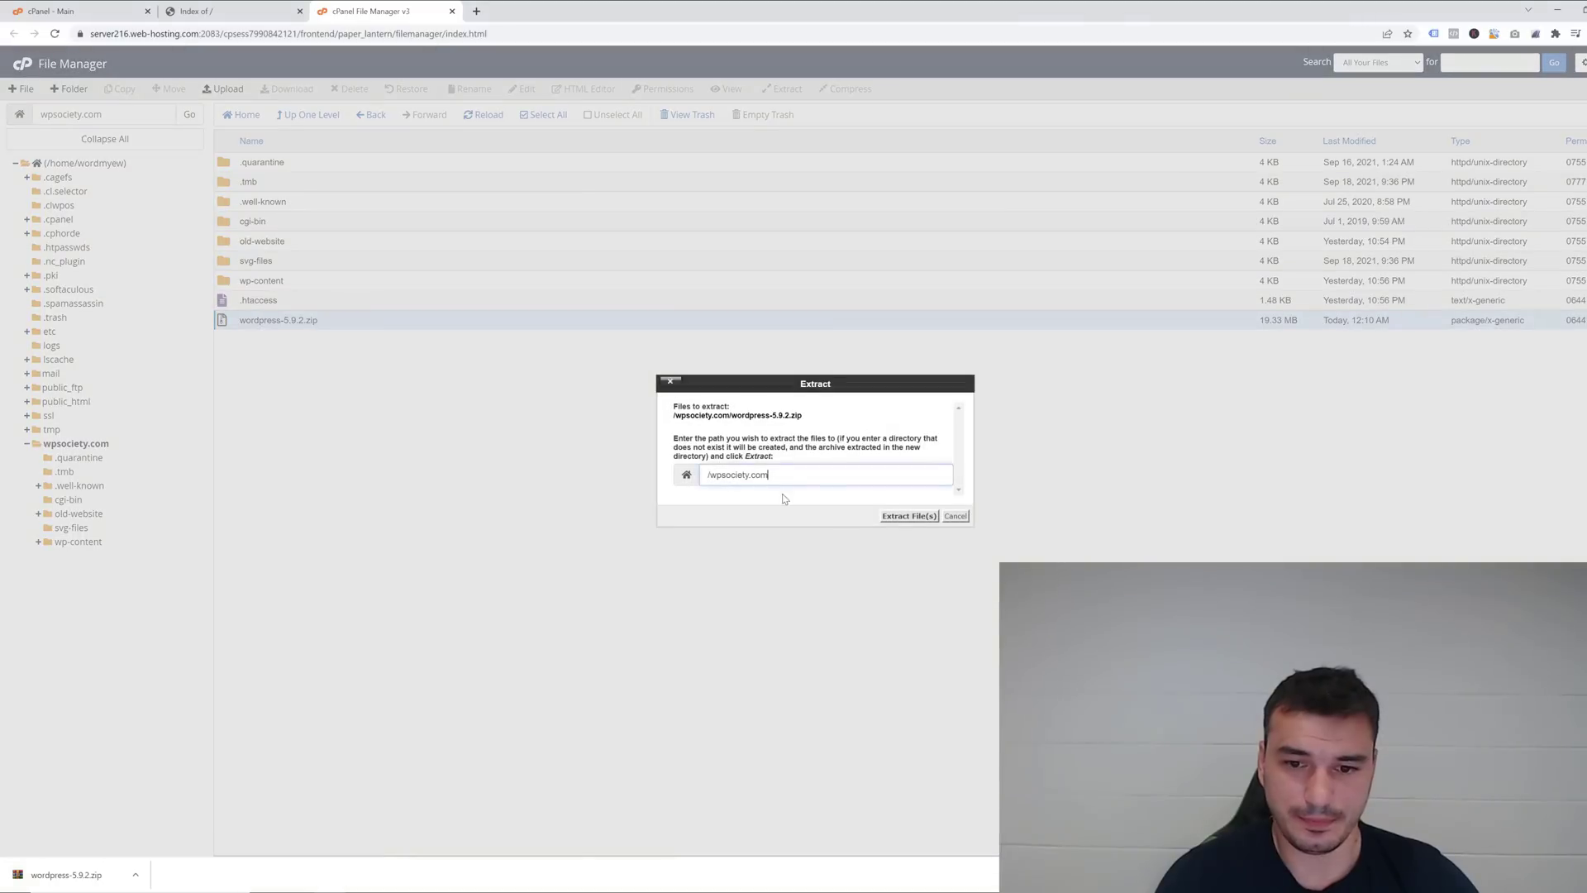
left_click(910, 516)
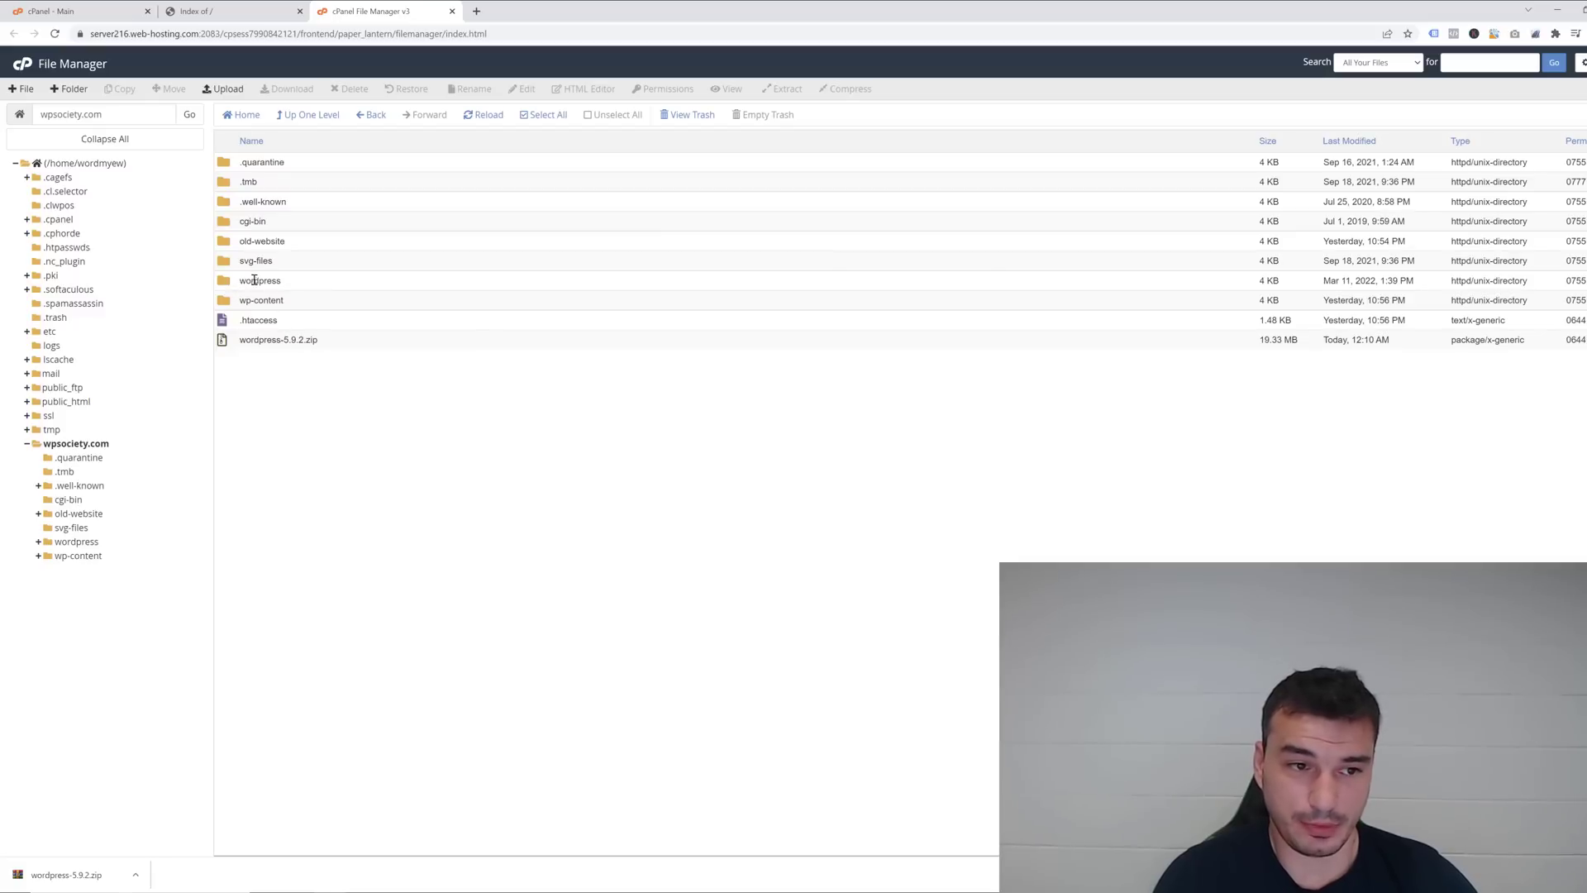
left_click(266, 340)
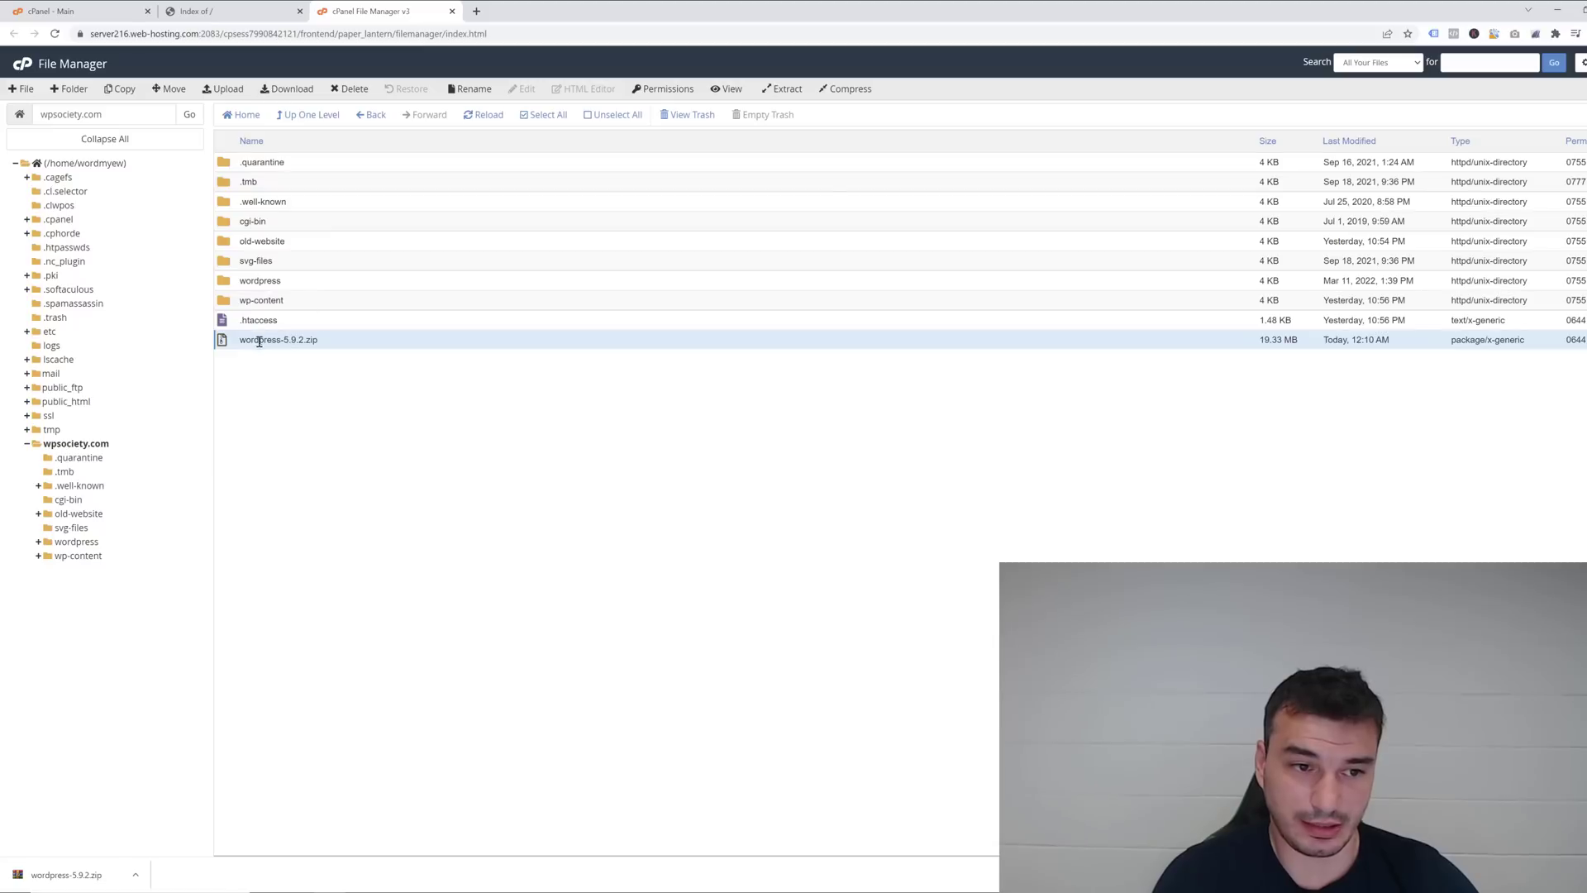
Trash the zip and move every file from the wordpress folder up into /wpsociety.com/.
left_click(350, 88)
left_click(921, 491)
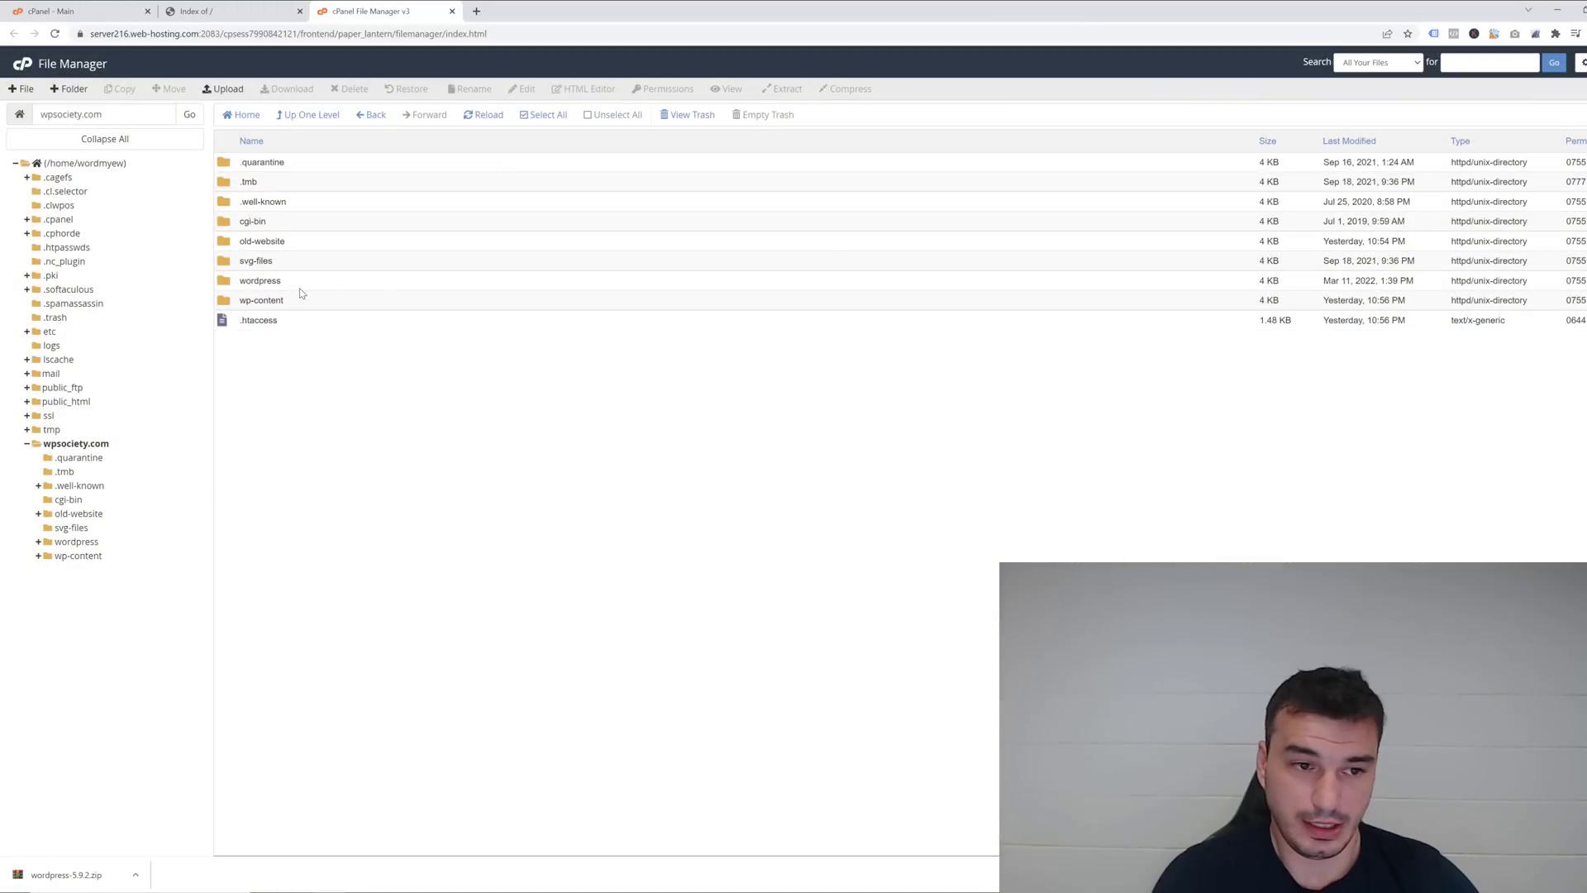
double_click(227, 282)
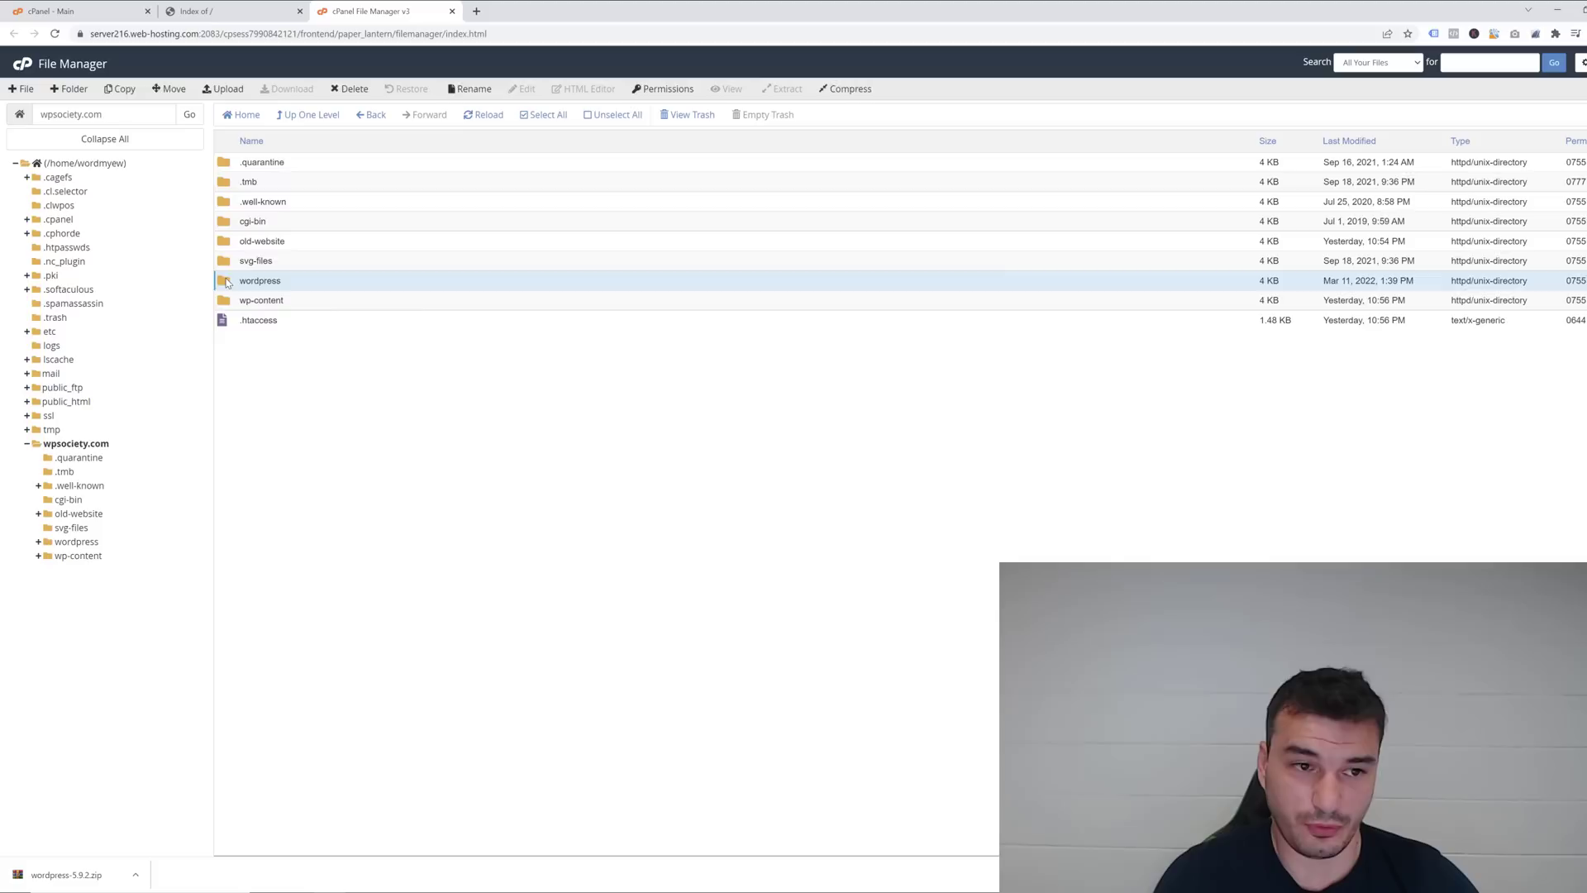
left_click(546, 117)
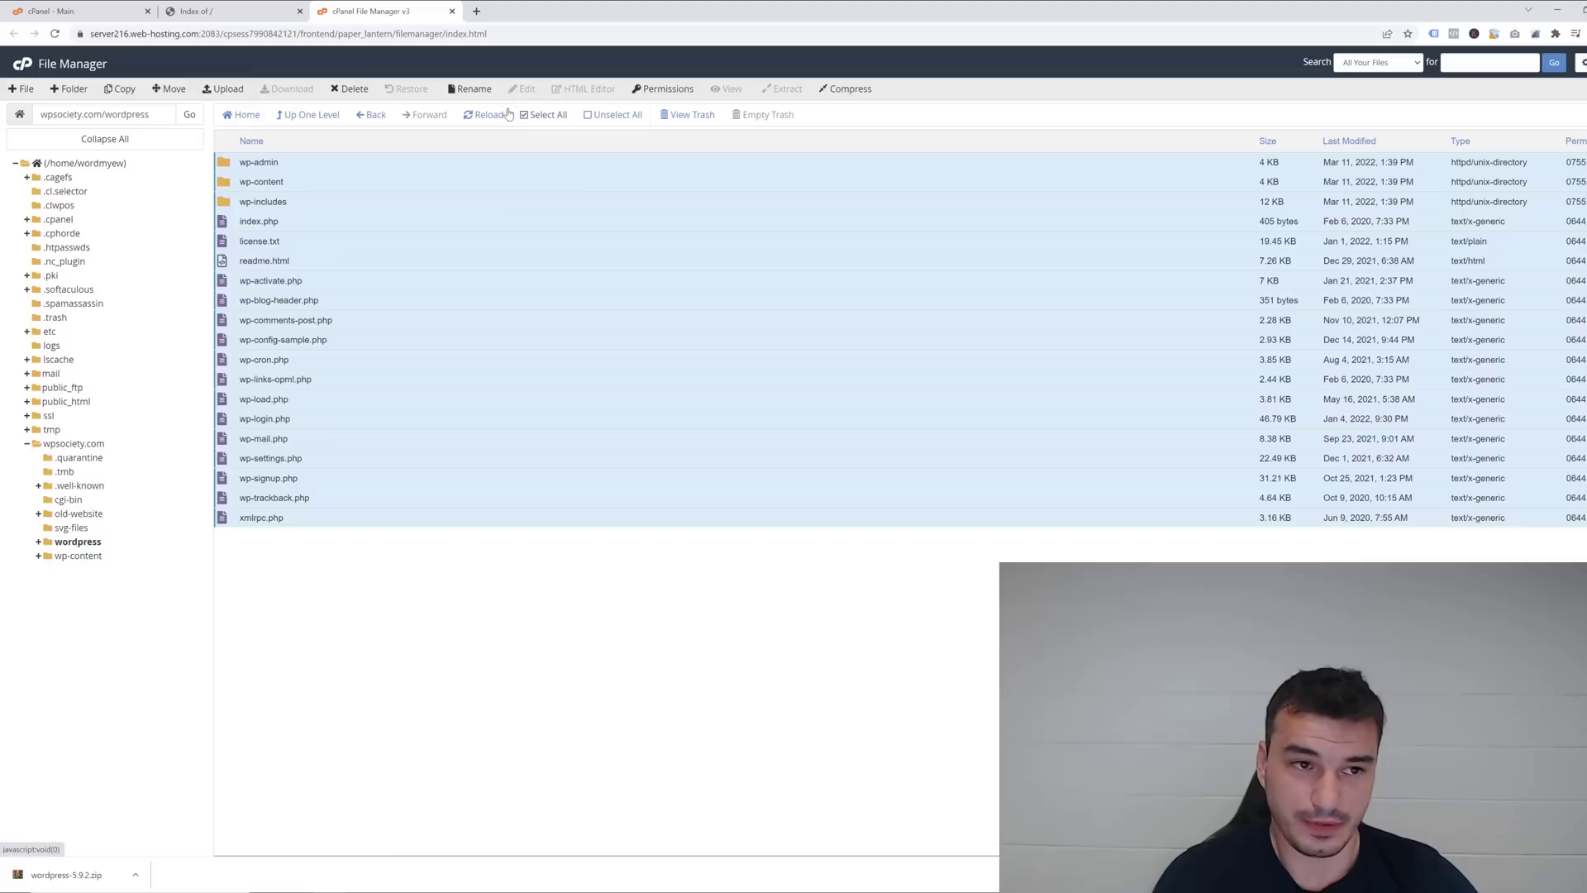
left_click(170, 88)
double_click(777, 508)
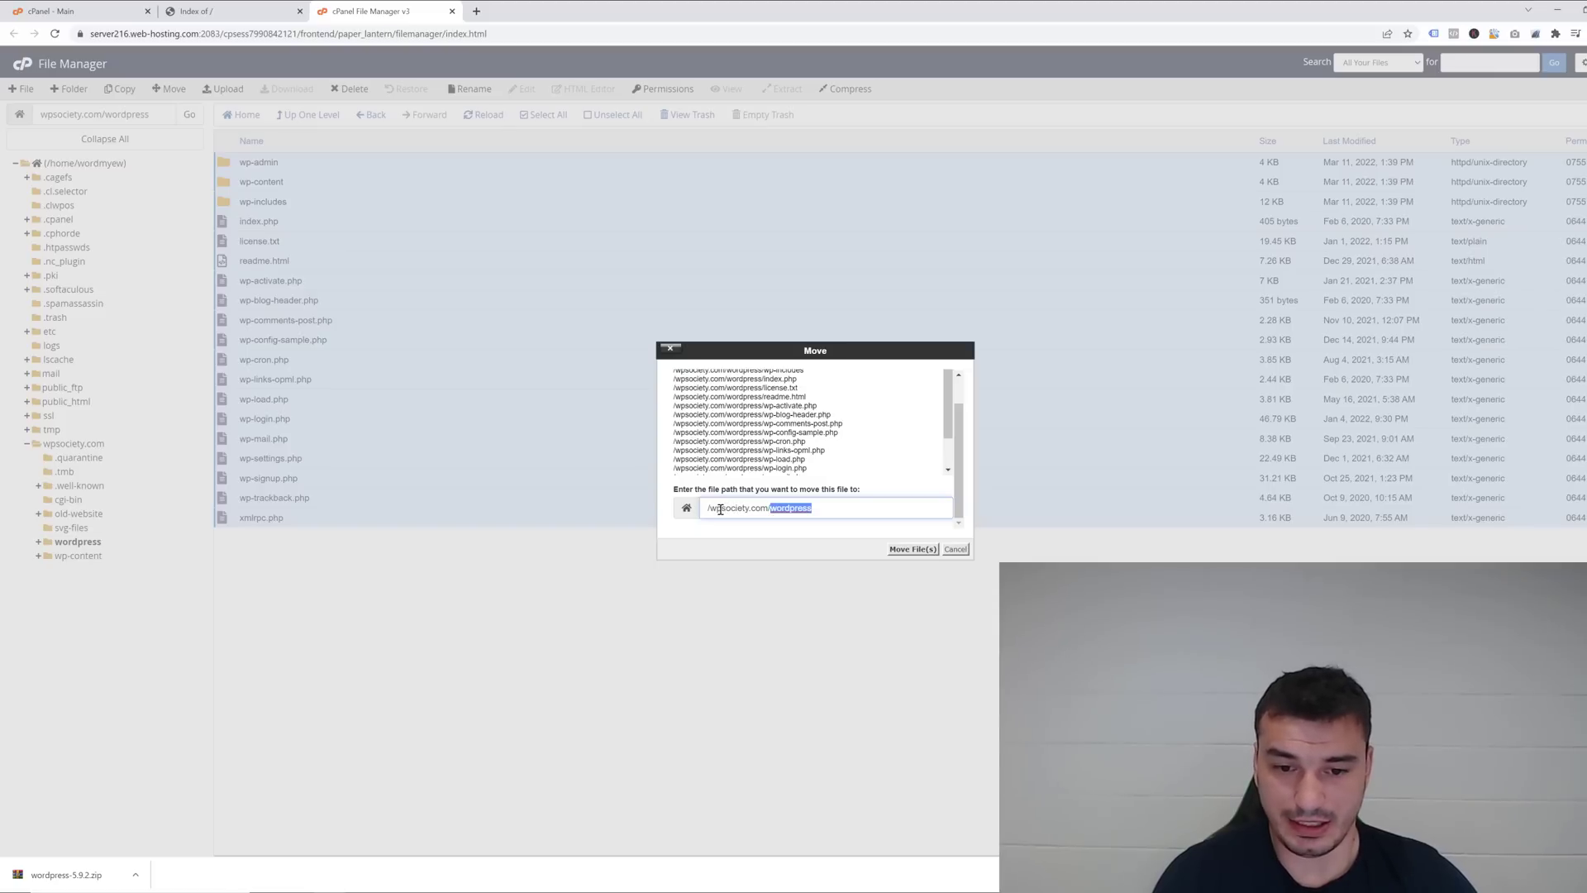
key("BackSpace")
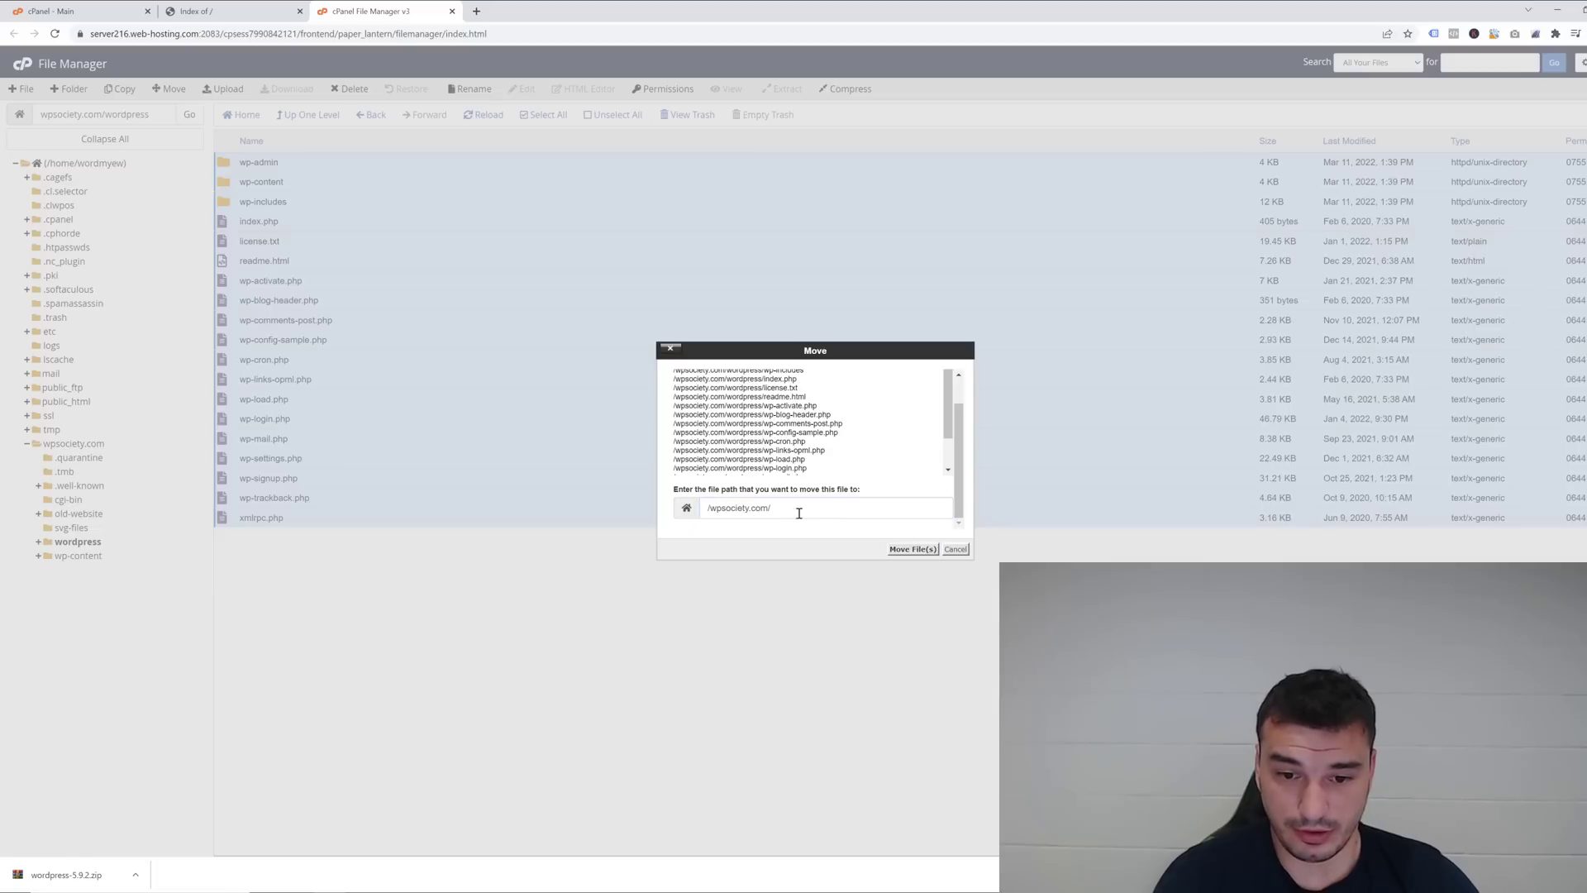
left_click(911, 550)
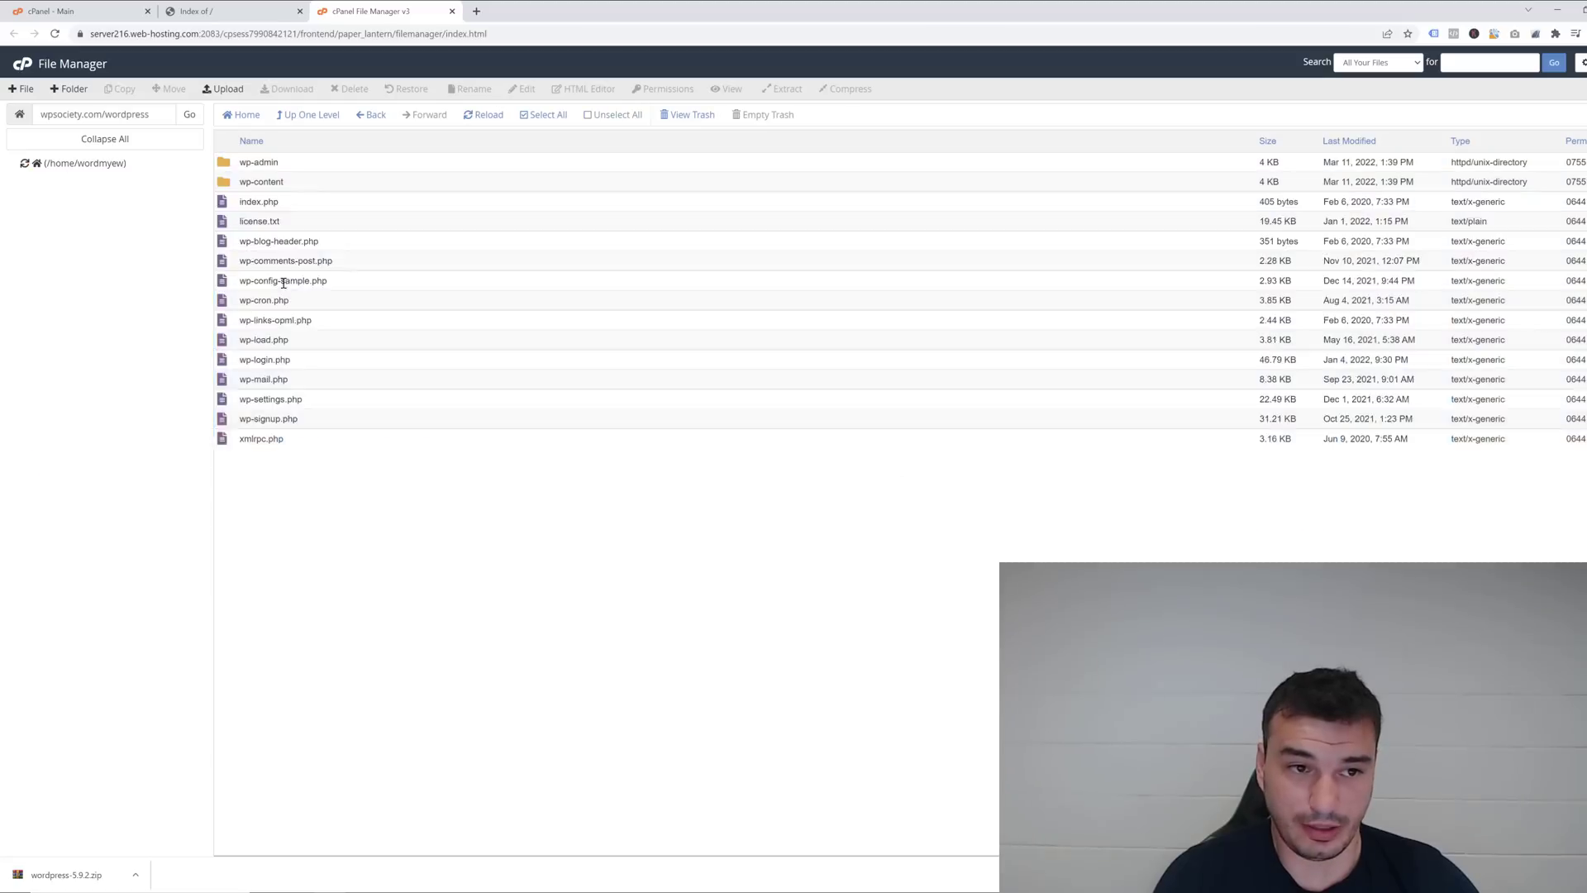
left_click(299, 118)
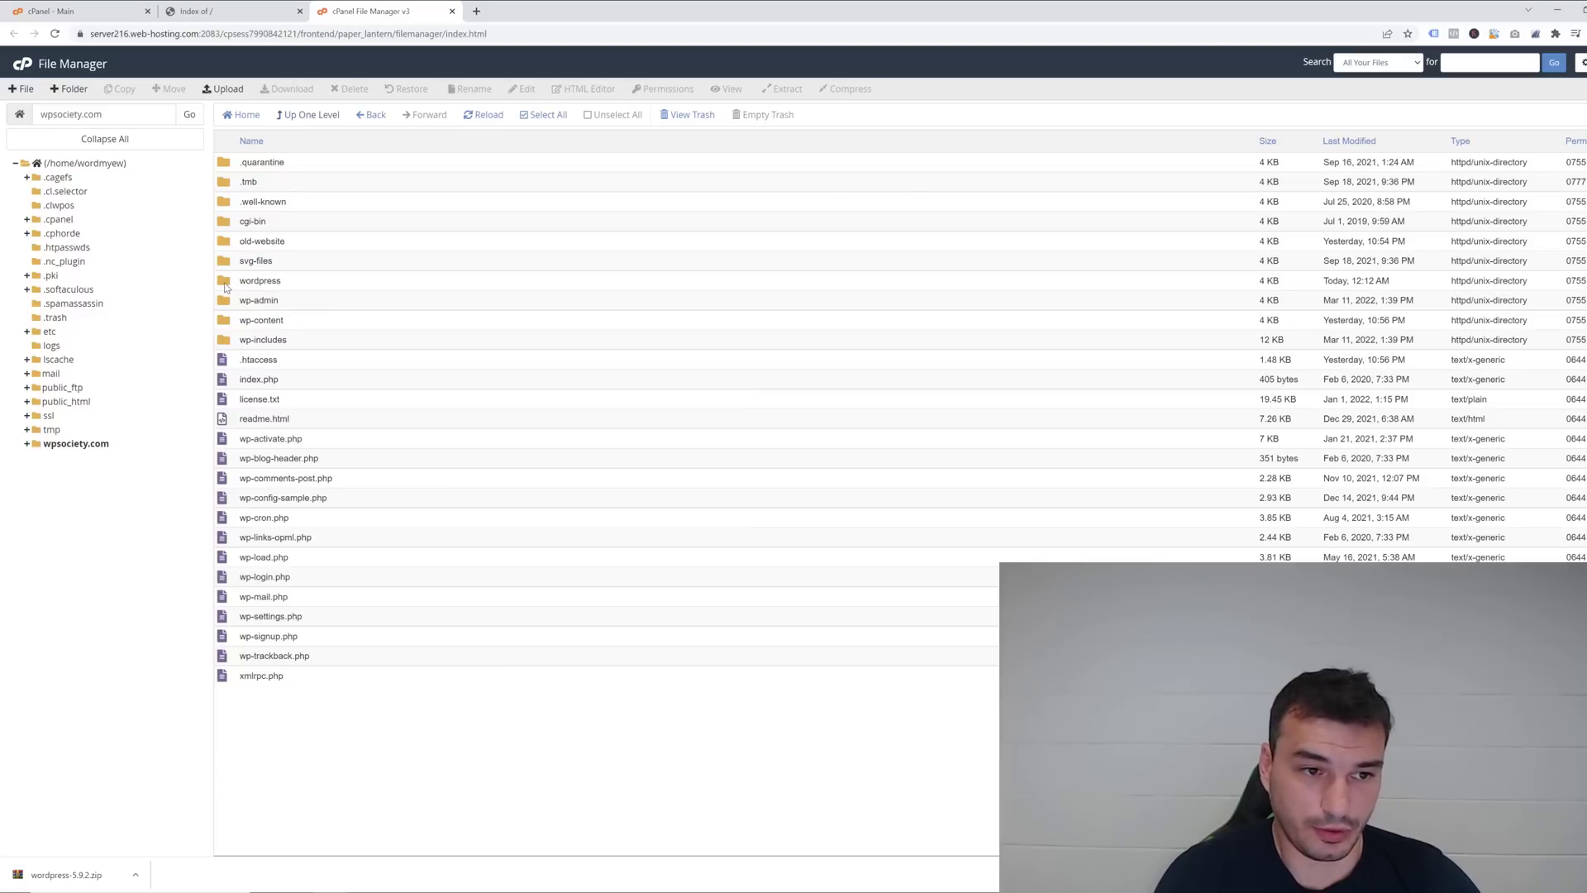
Trash the now-empty wordpress folder and reload wpsociety.com to reach the WordPress language setup.
left_click(226, 286)
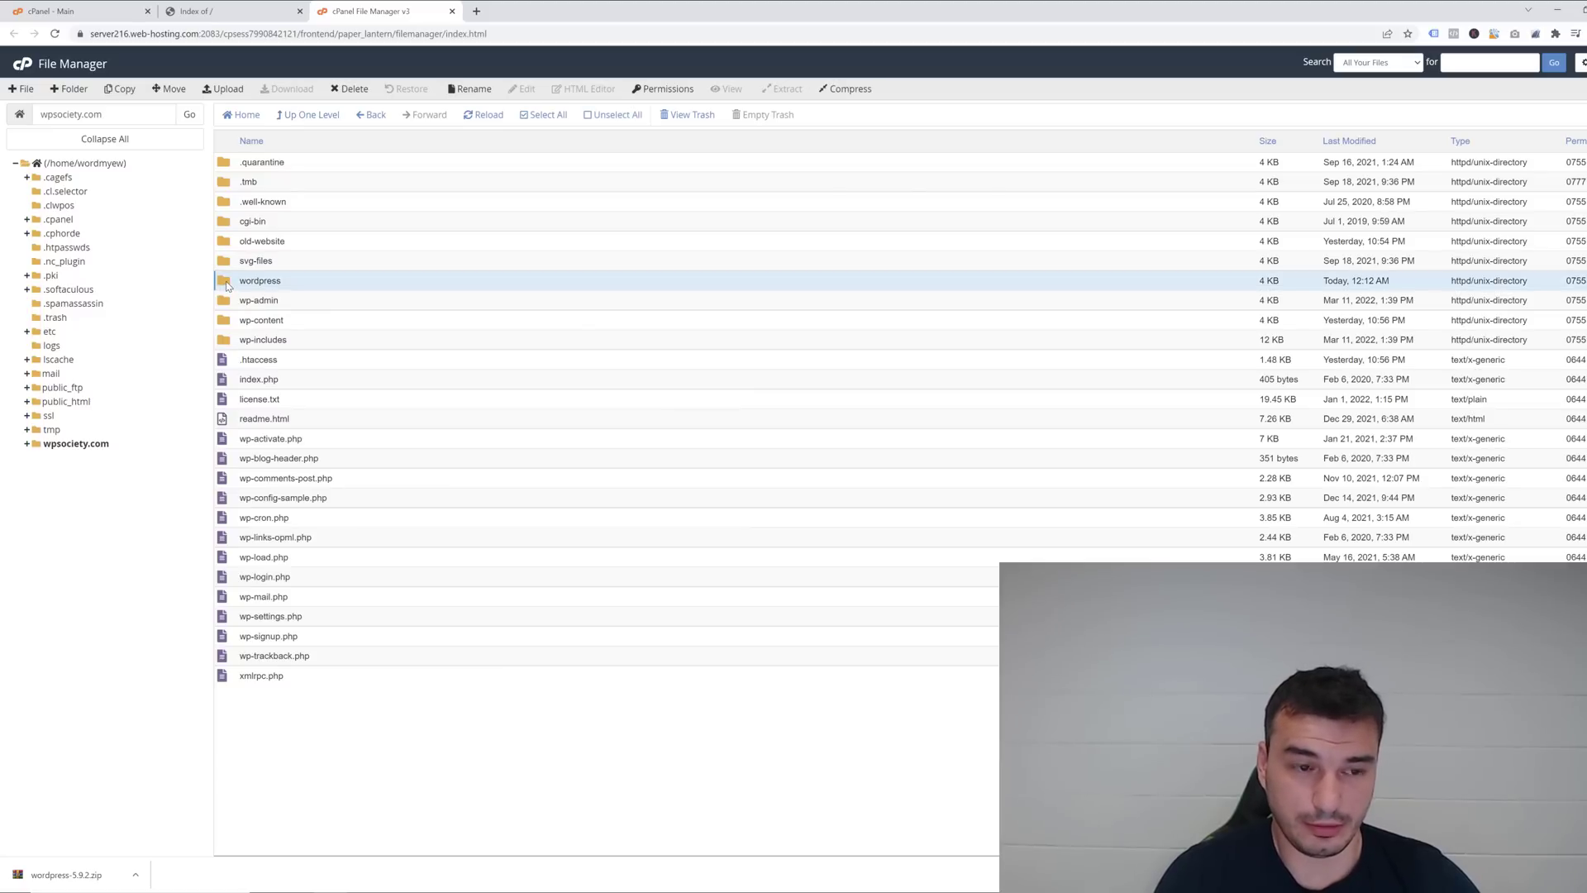
double_click(227, 285)
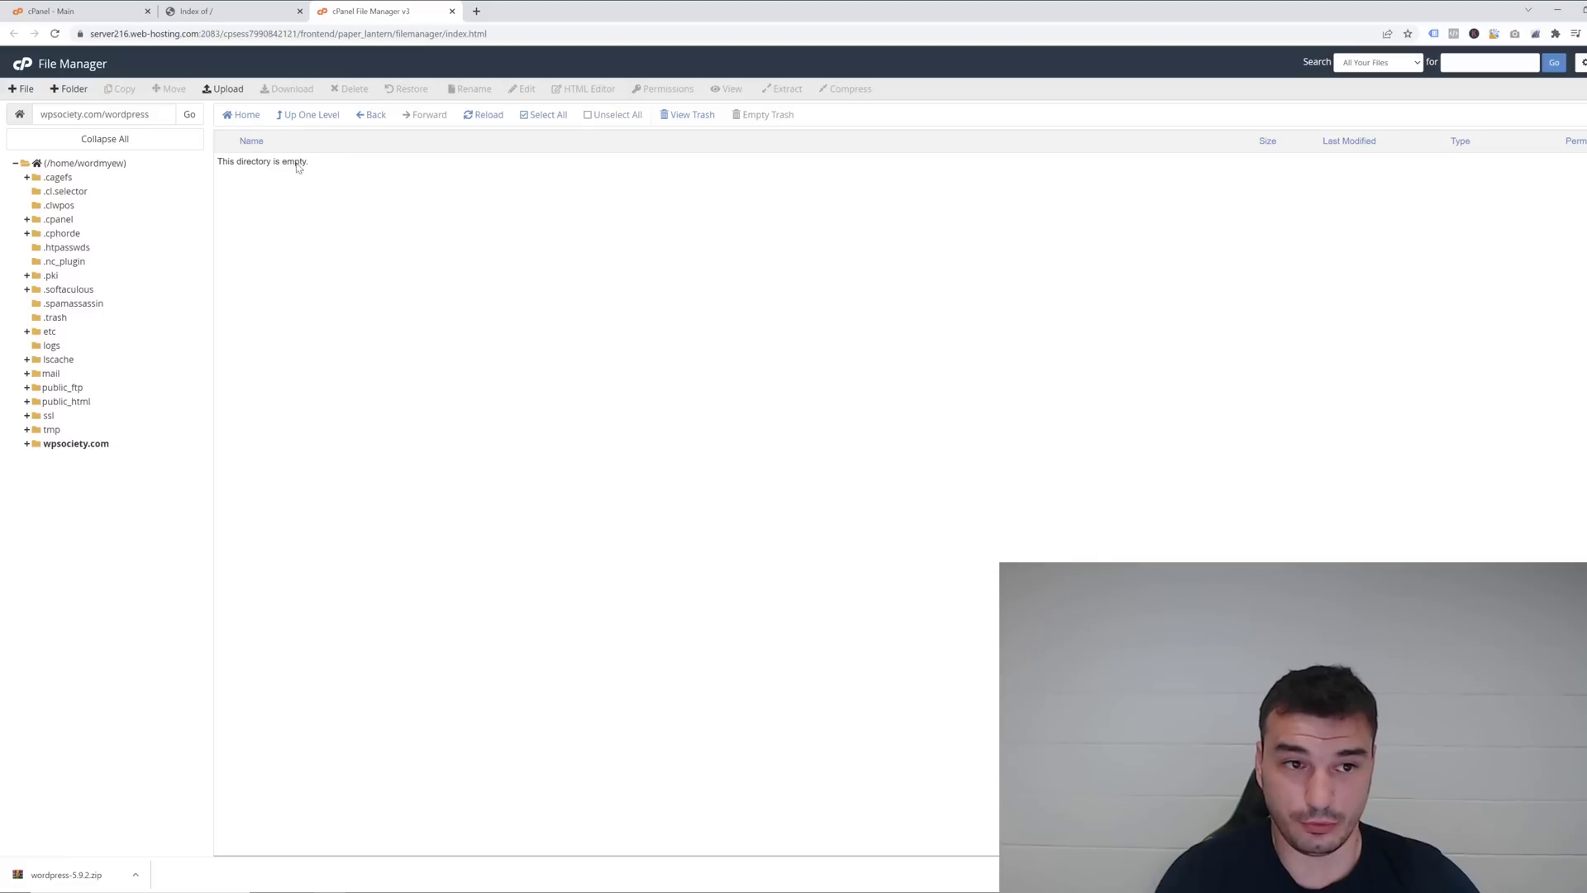
left_click(311, 115)
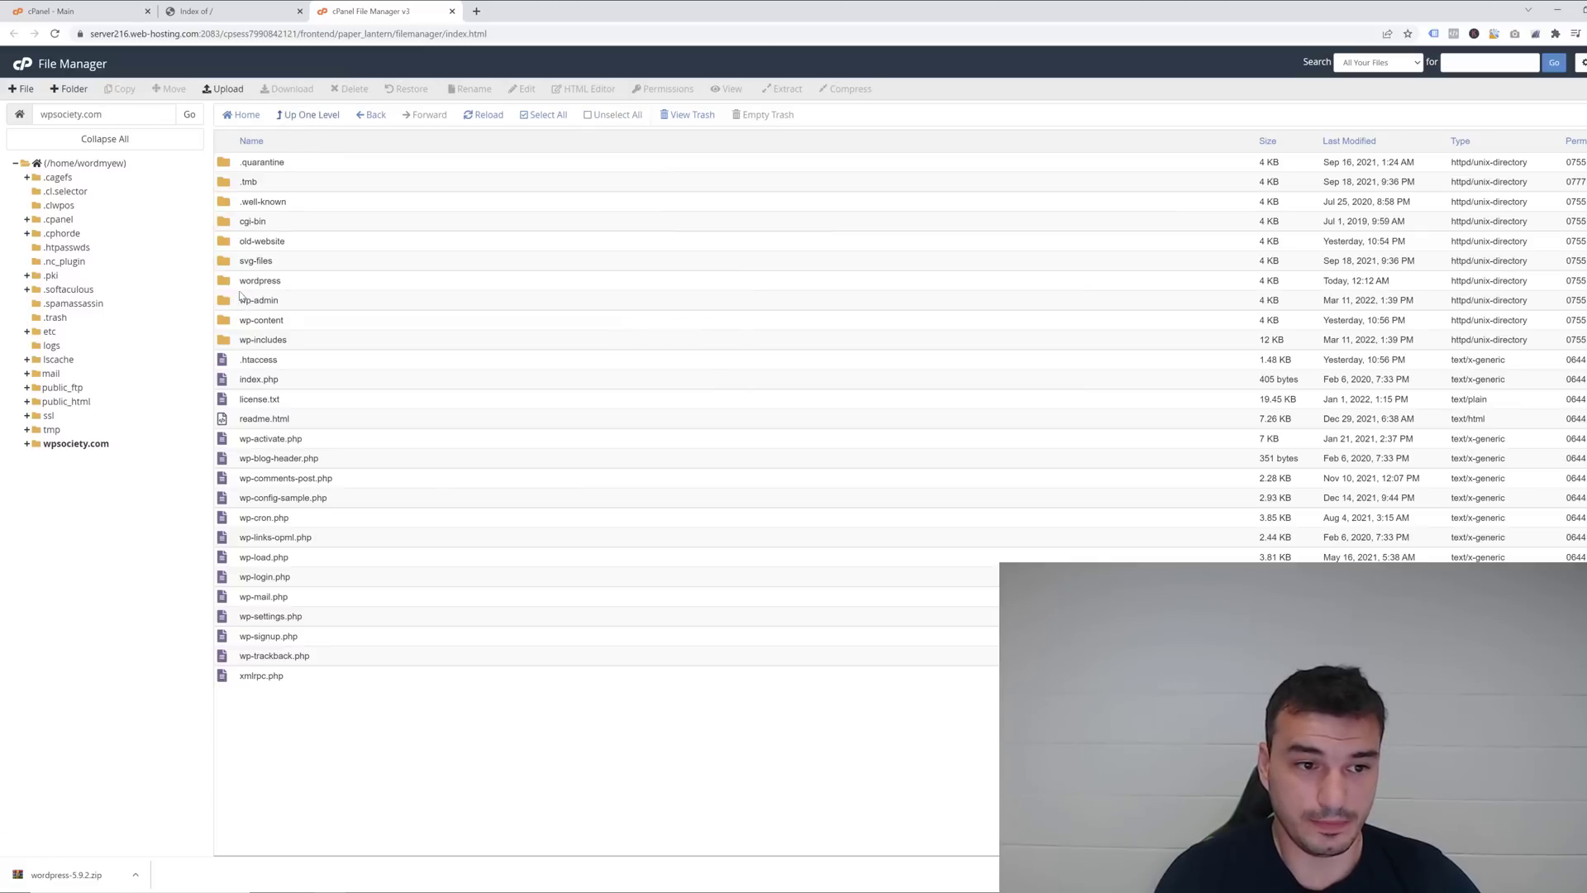
left_click(234, 286)
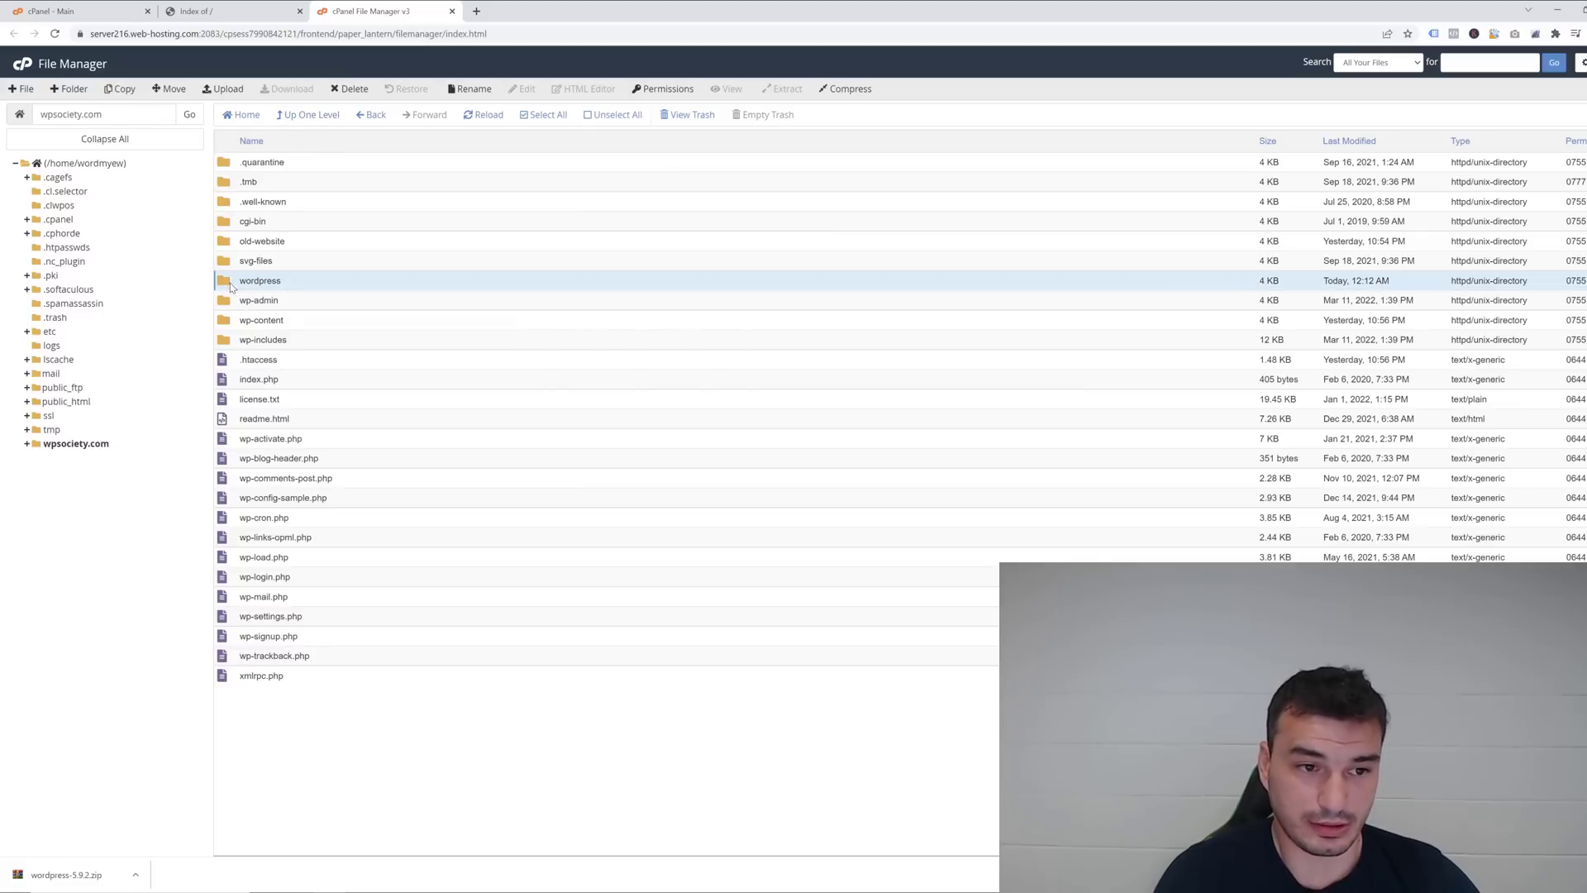
left_click(374, 95)
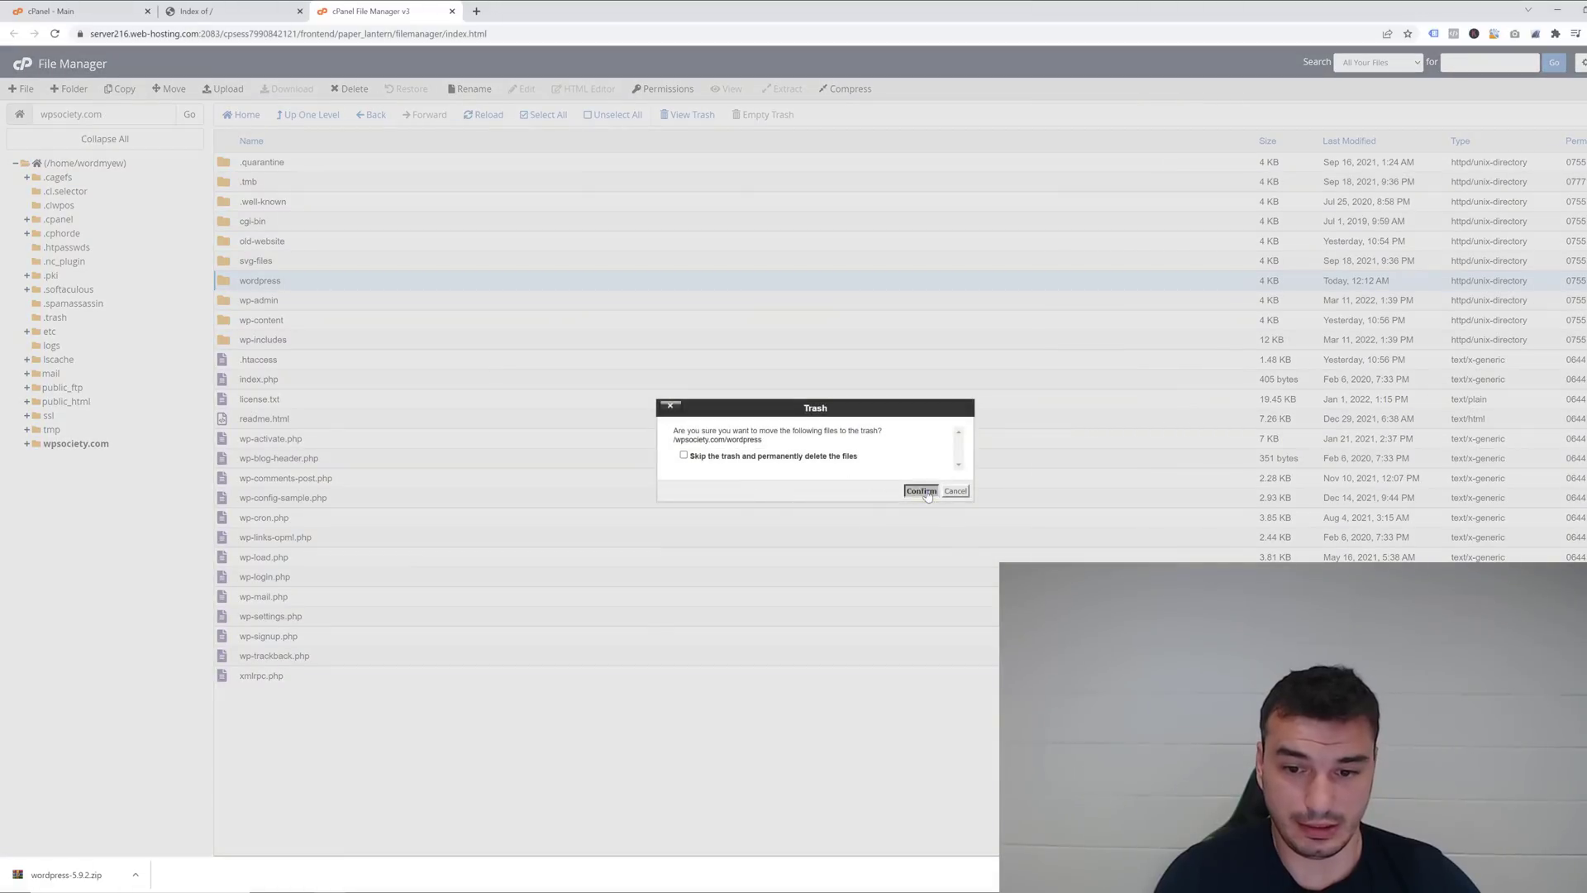
left_click(921, 492)
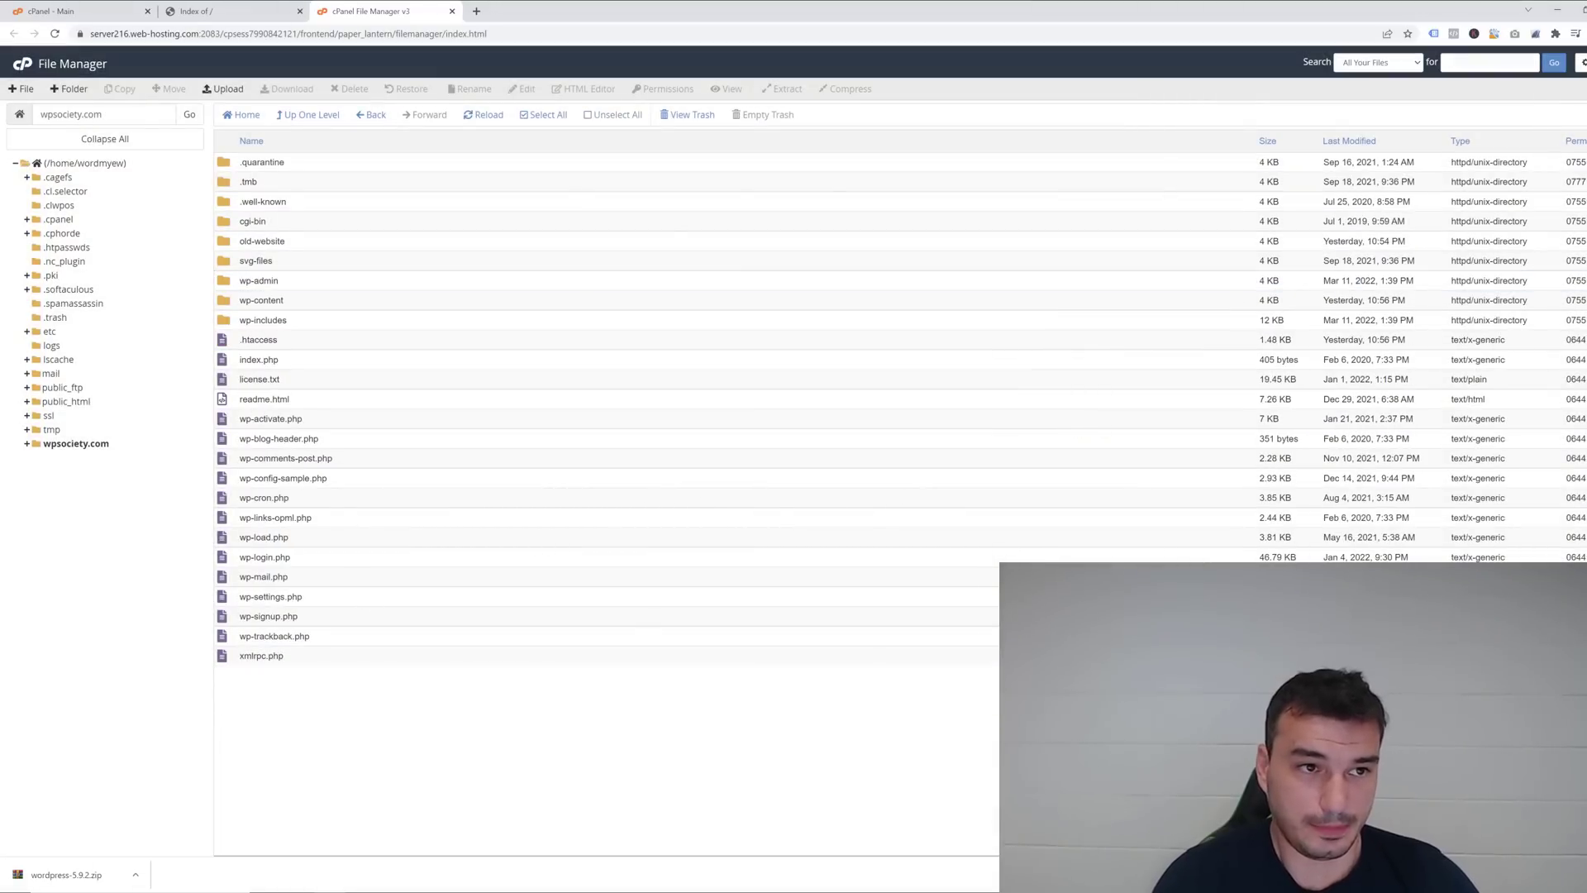
left_click(223, 10)
left_click(61, 35)
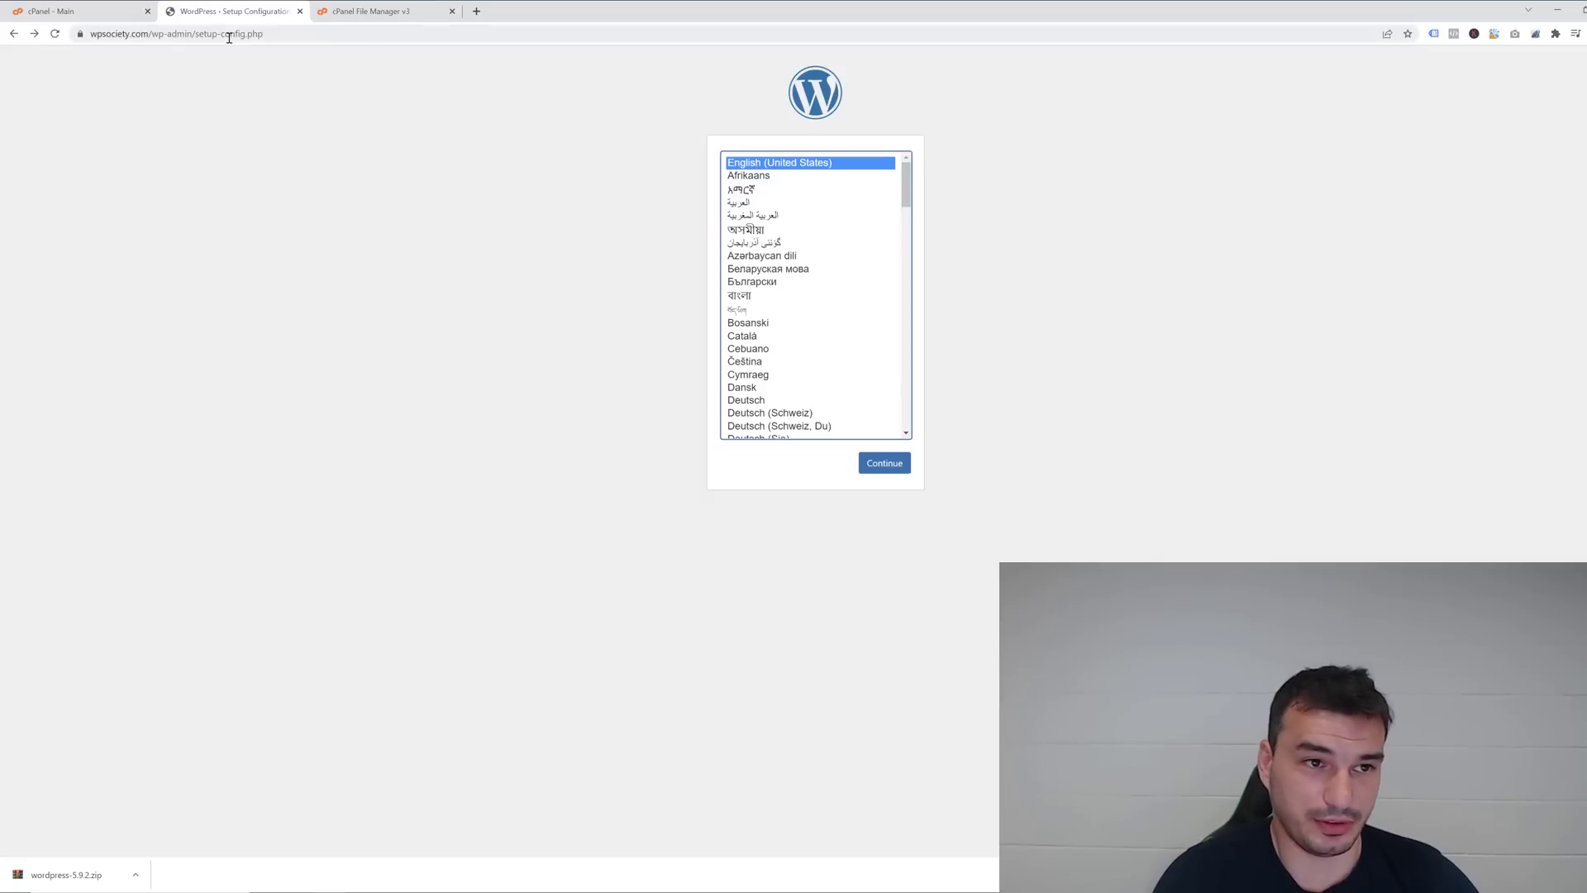
Select wp-config-sample.php in the site's file listing, then return to the cPanel dashboard.
left_click(391, 17)
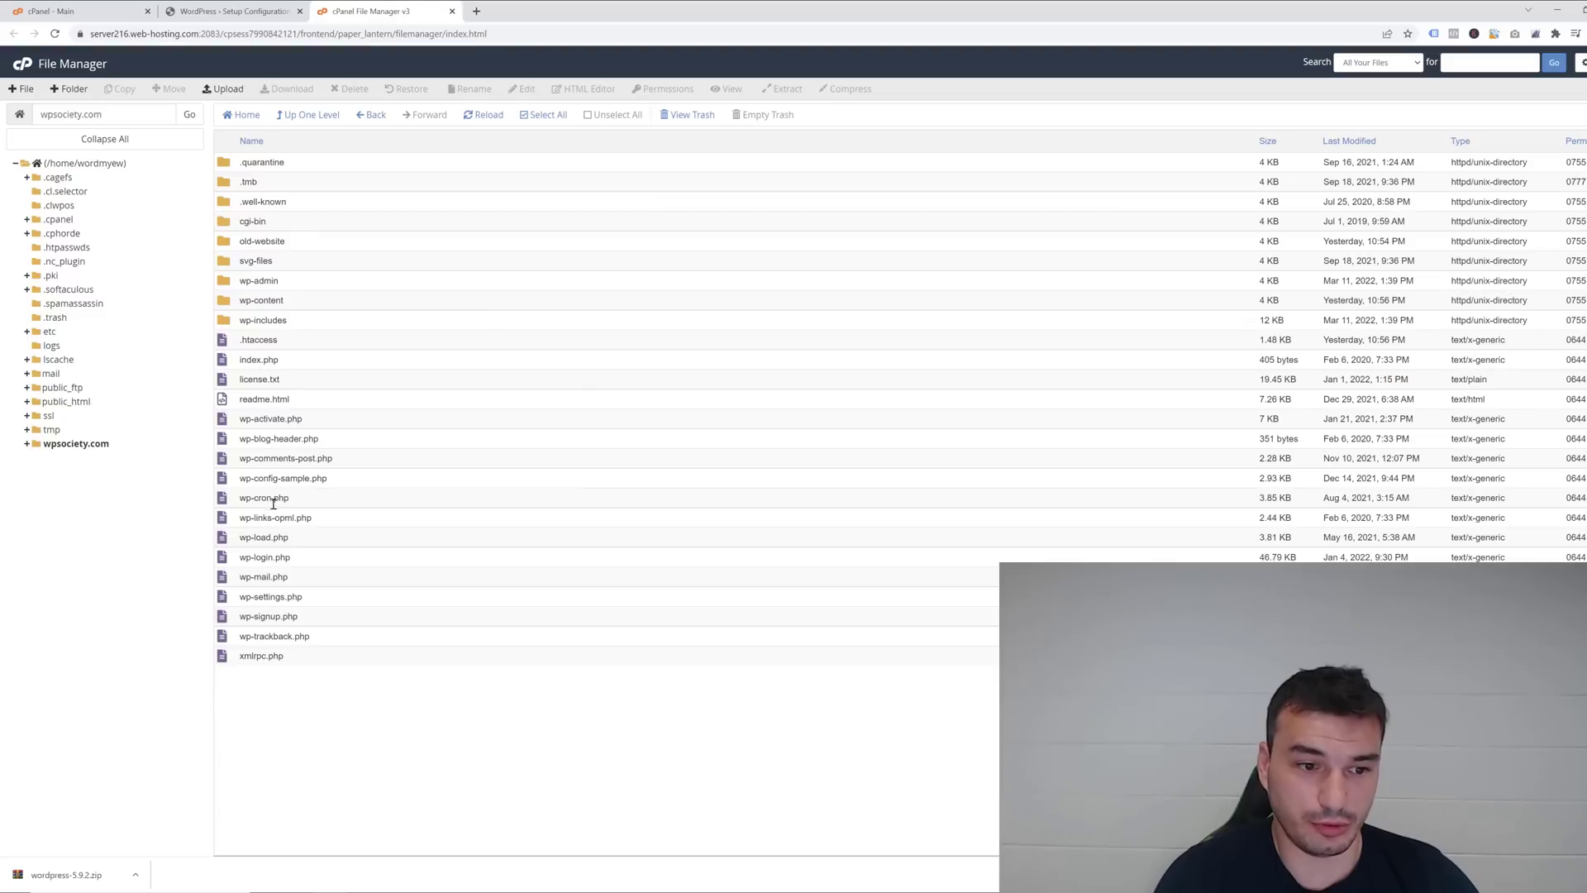
left_click(289, 480)
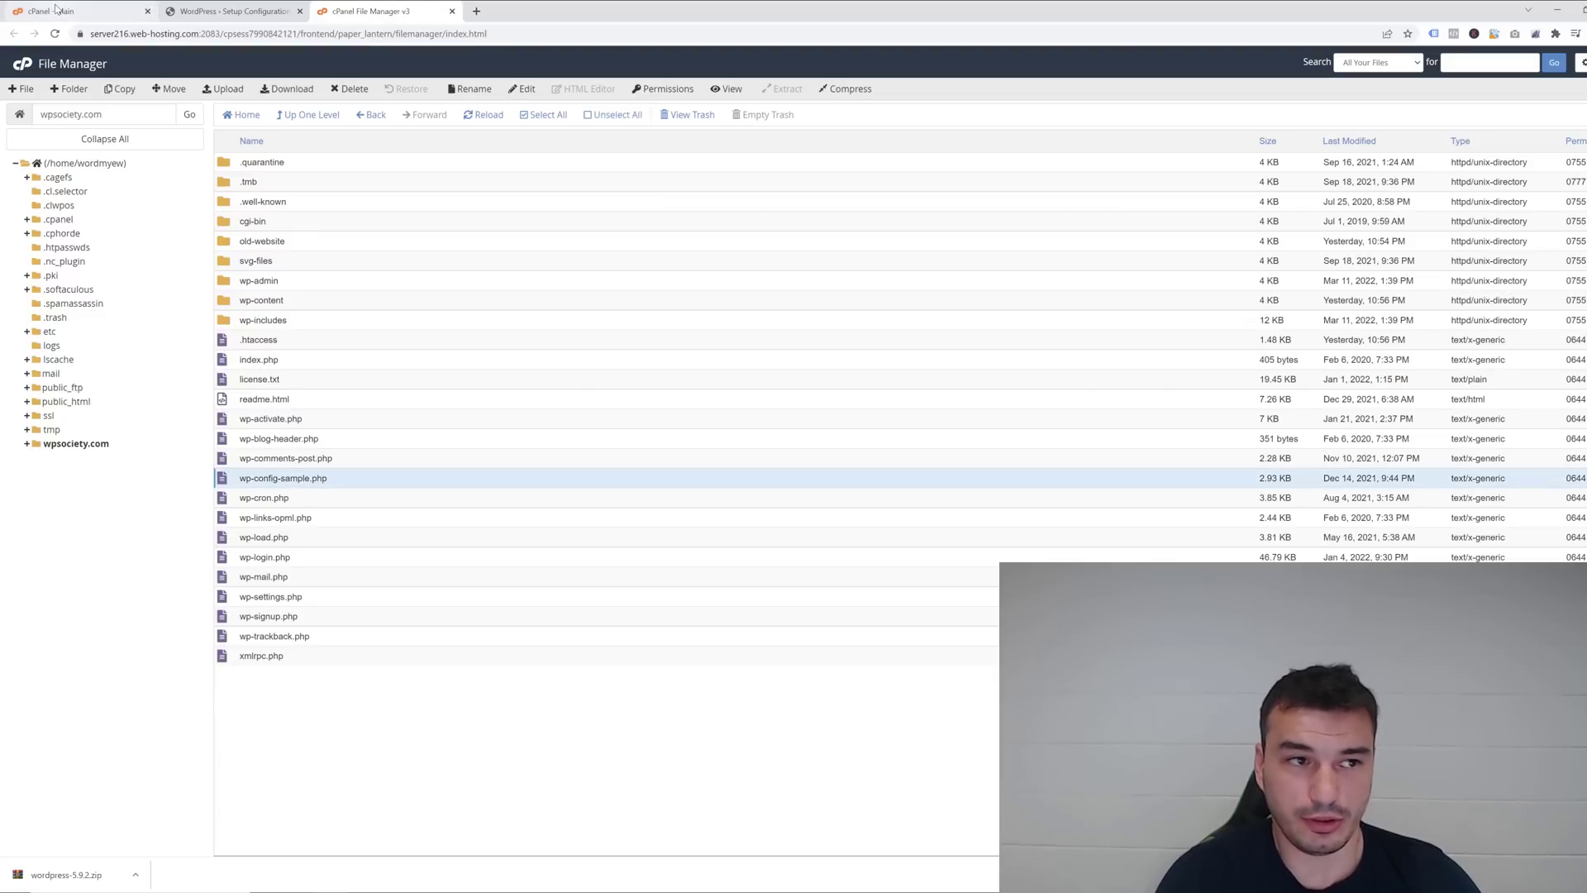
left_click(54, 11)
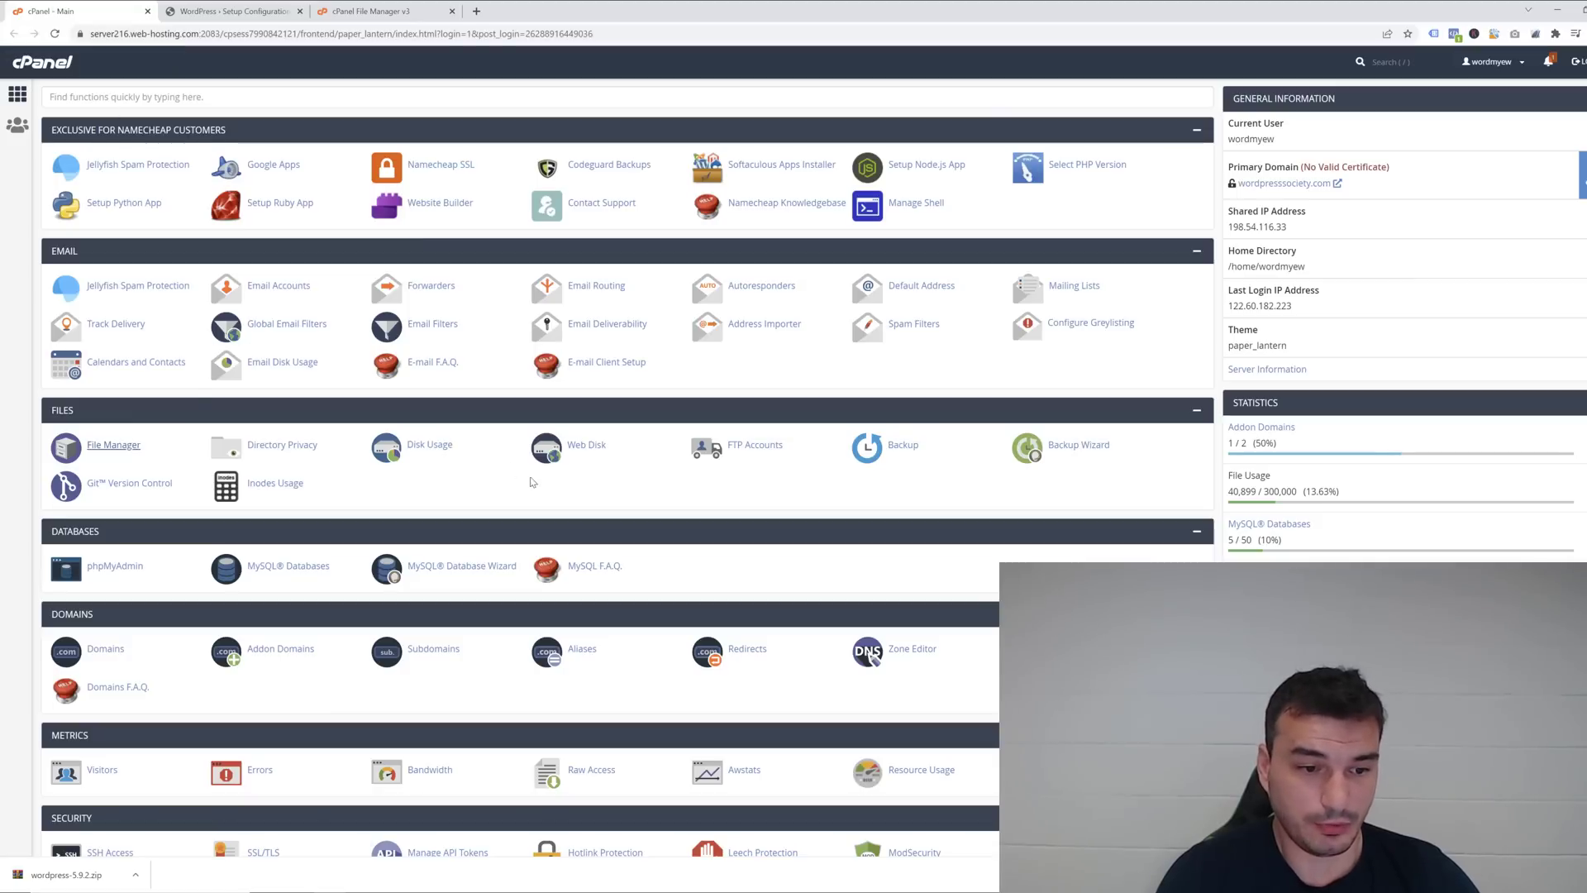
Create a new MySQL database named wpsnew under MySQL Databases.
left_click(283, 567)
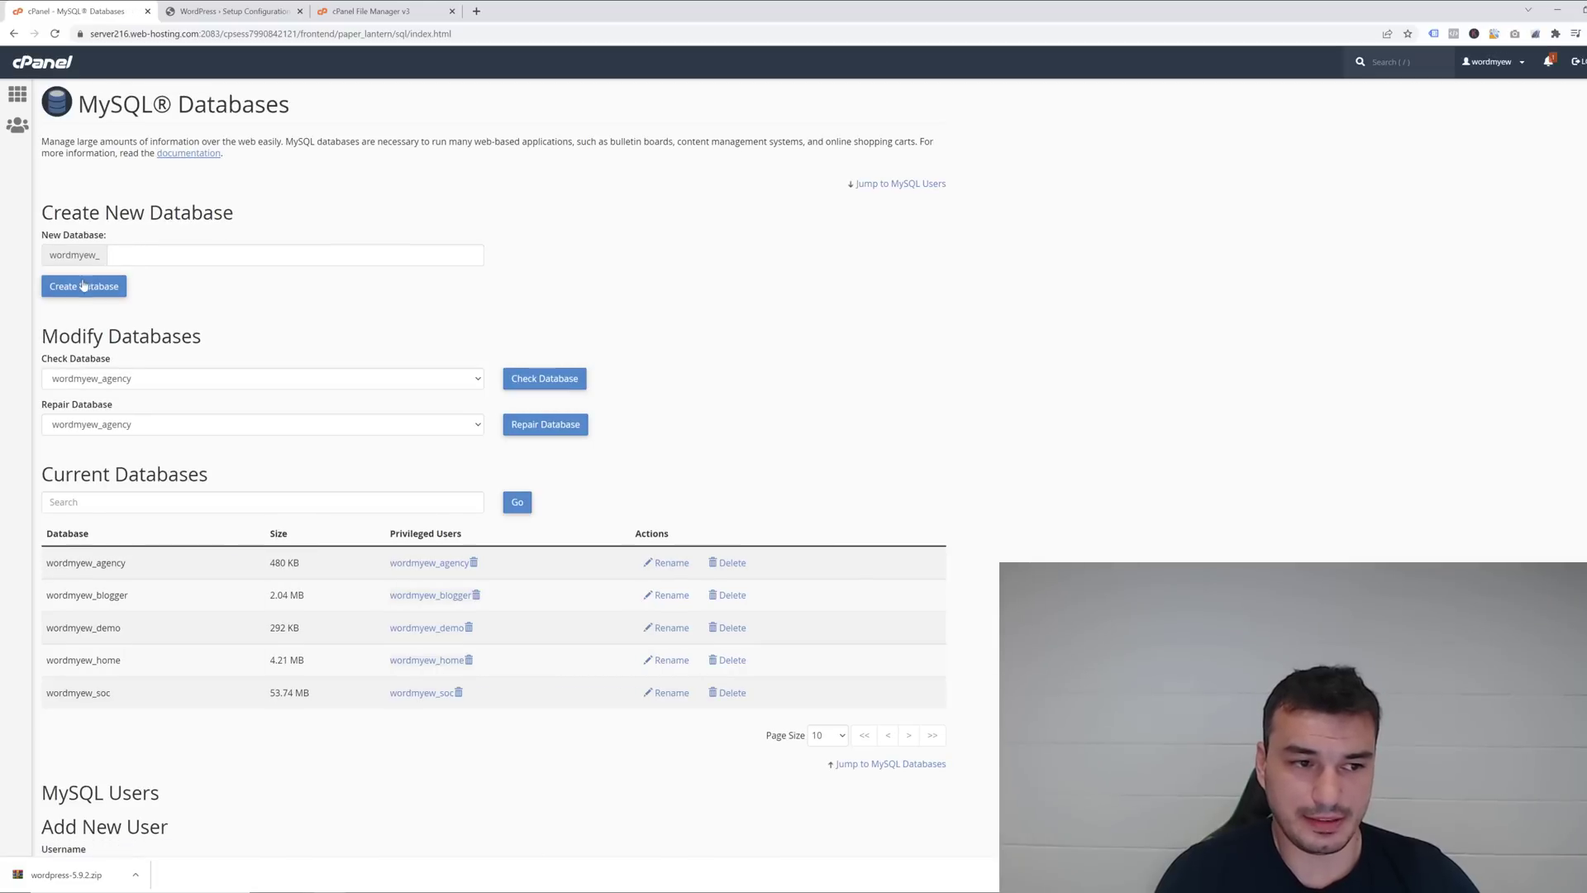
left_click(139, 247)
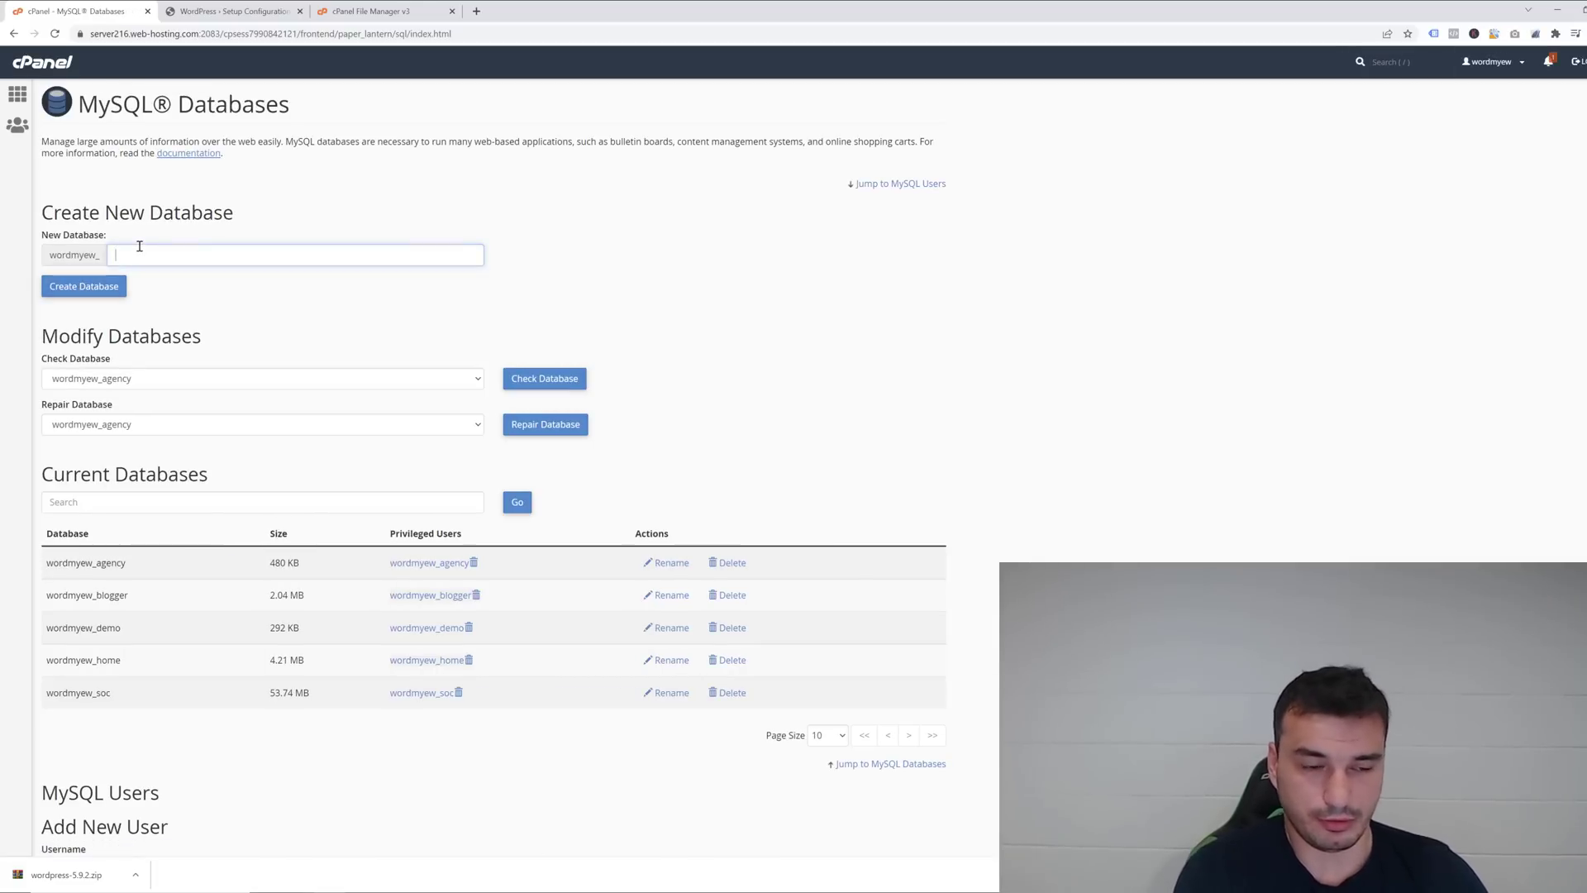
type("wpsn")
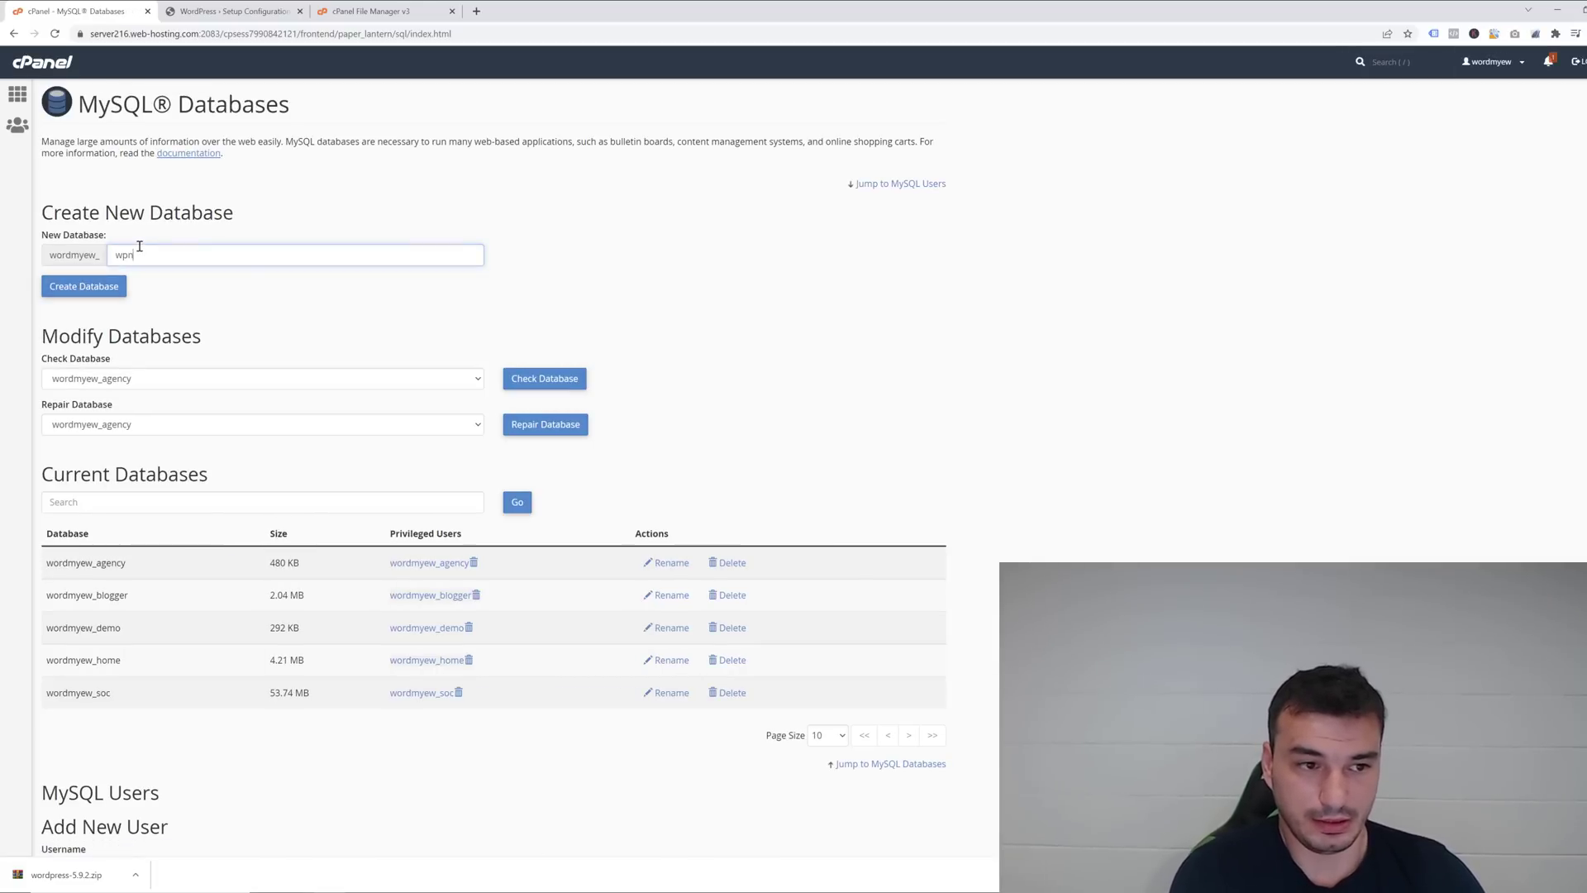
type("ew")
key("Left")
key("Left")
key("Left")
type("s")
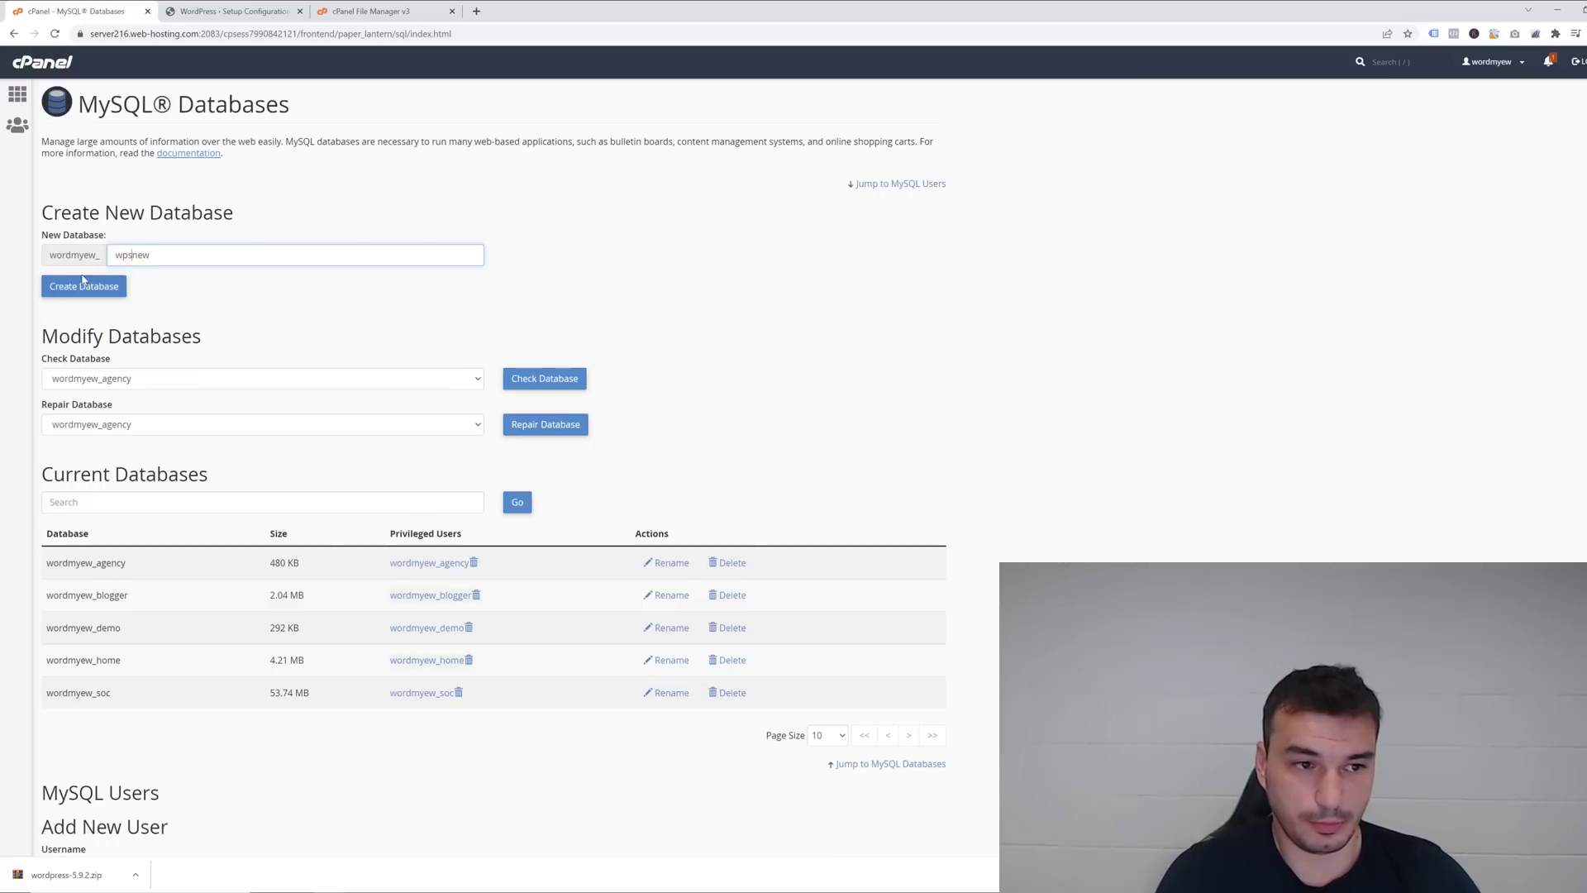
left_click(83, 285)
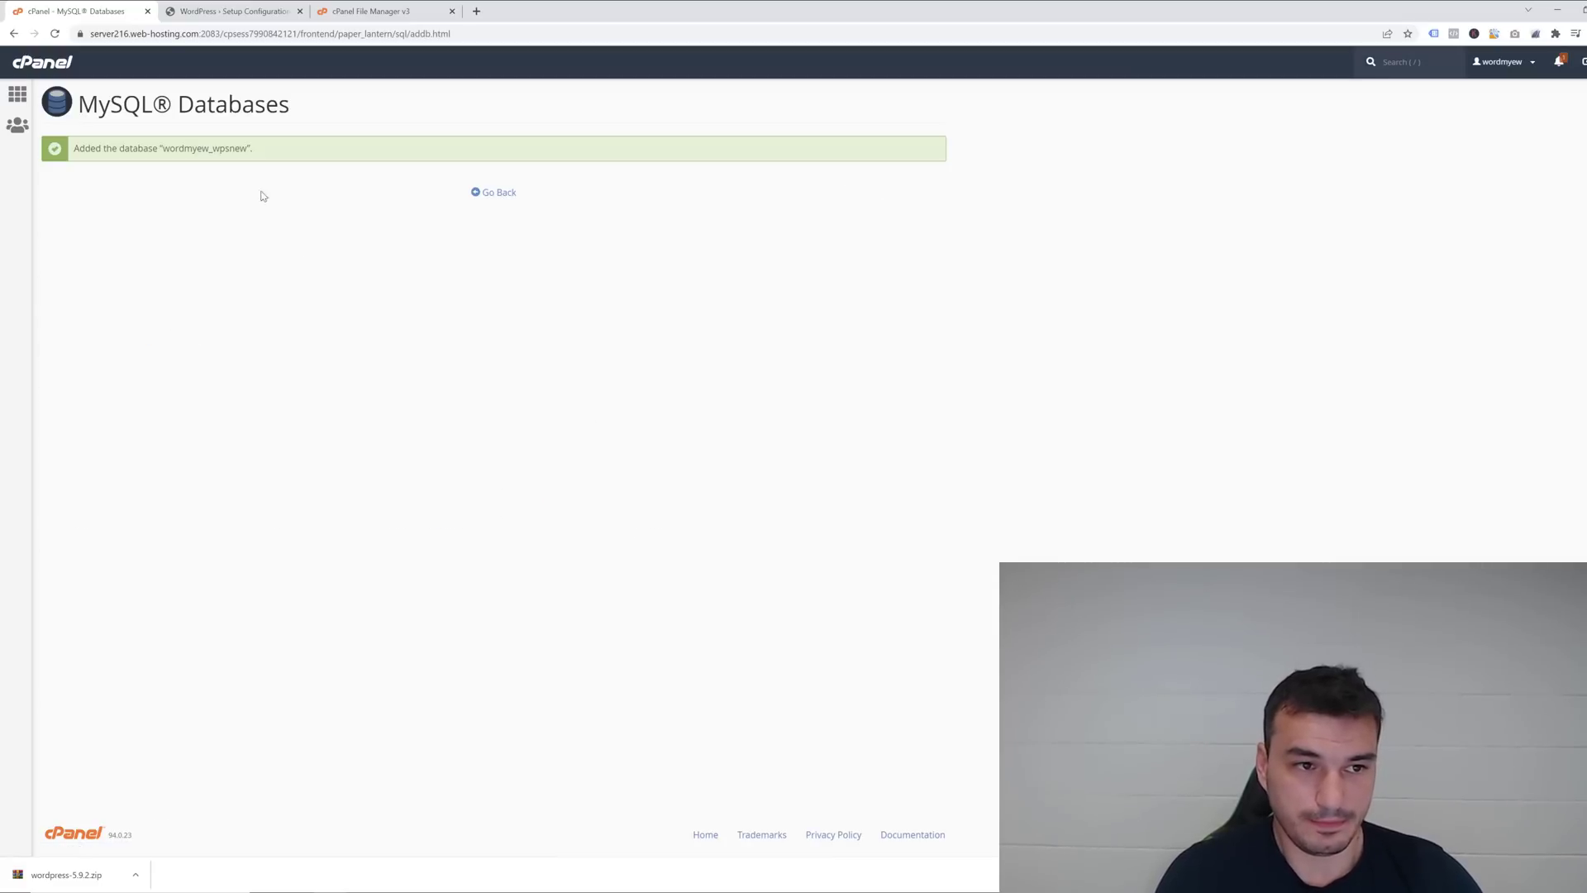
Copy the full _wpsnew database name into Notepad and return to the databases overview.
left_click_drag(166, 149, 240, 148)
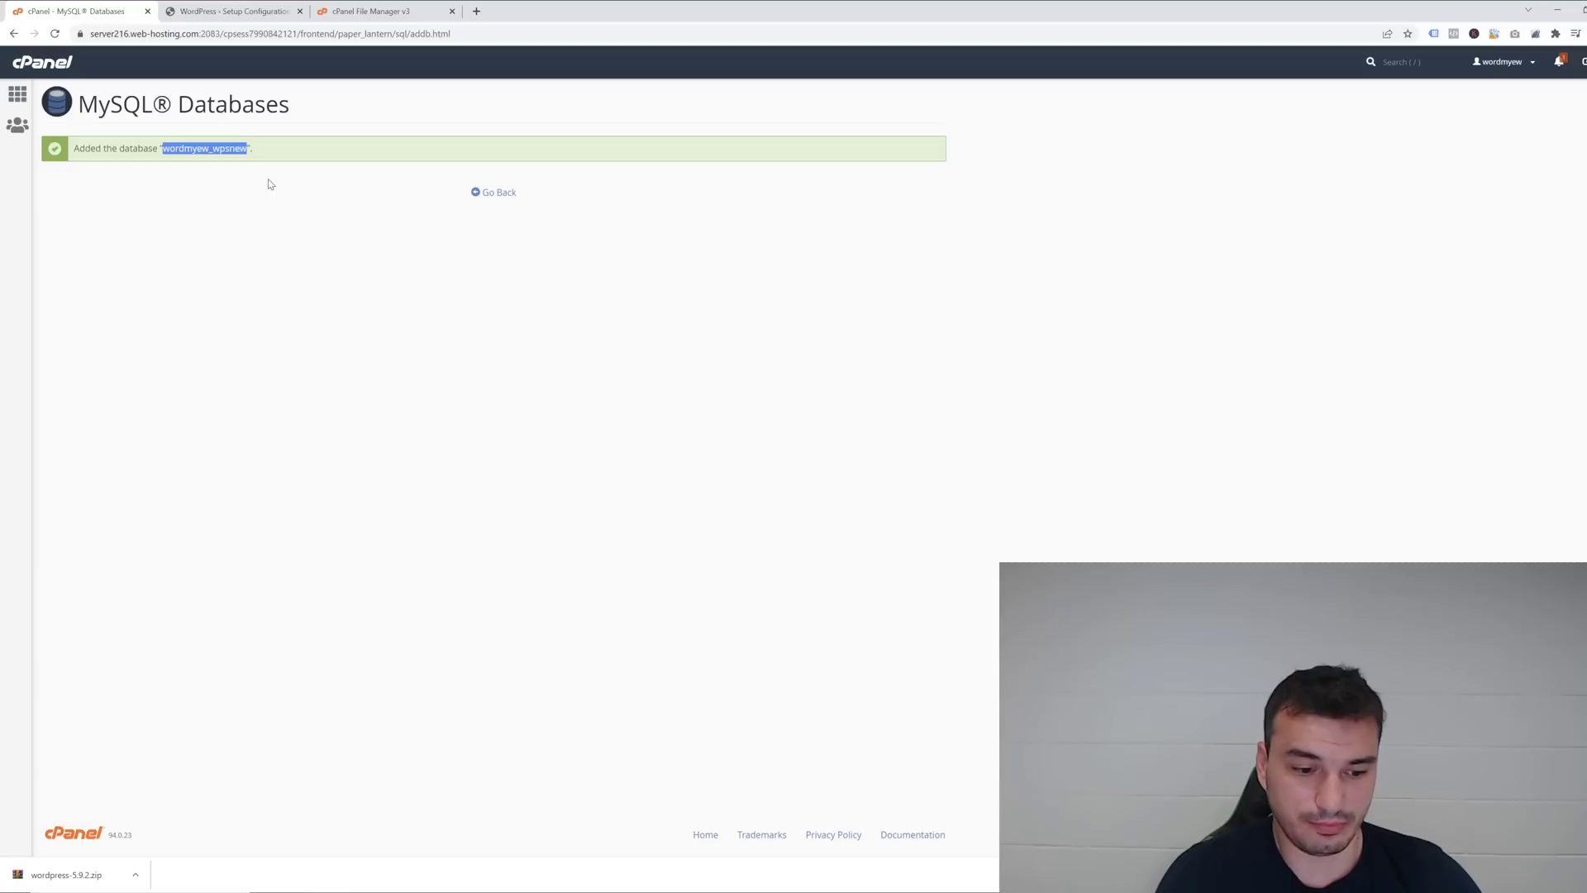
key("alt+Tab")
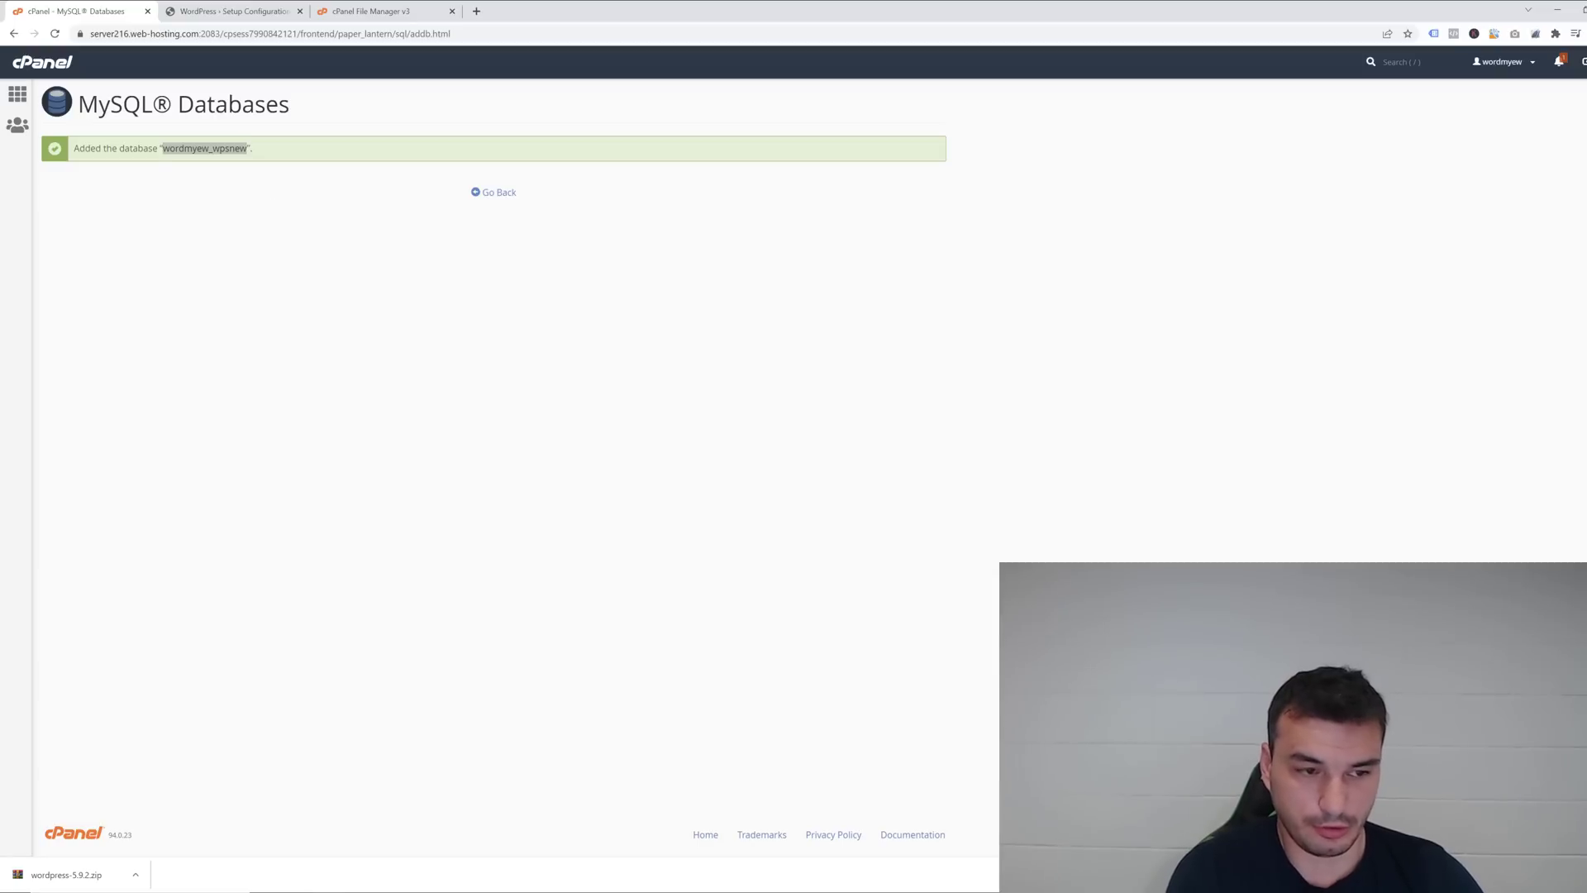
type("notepad")
key("Return")
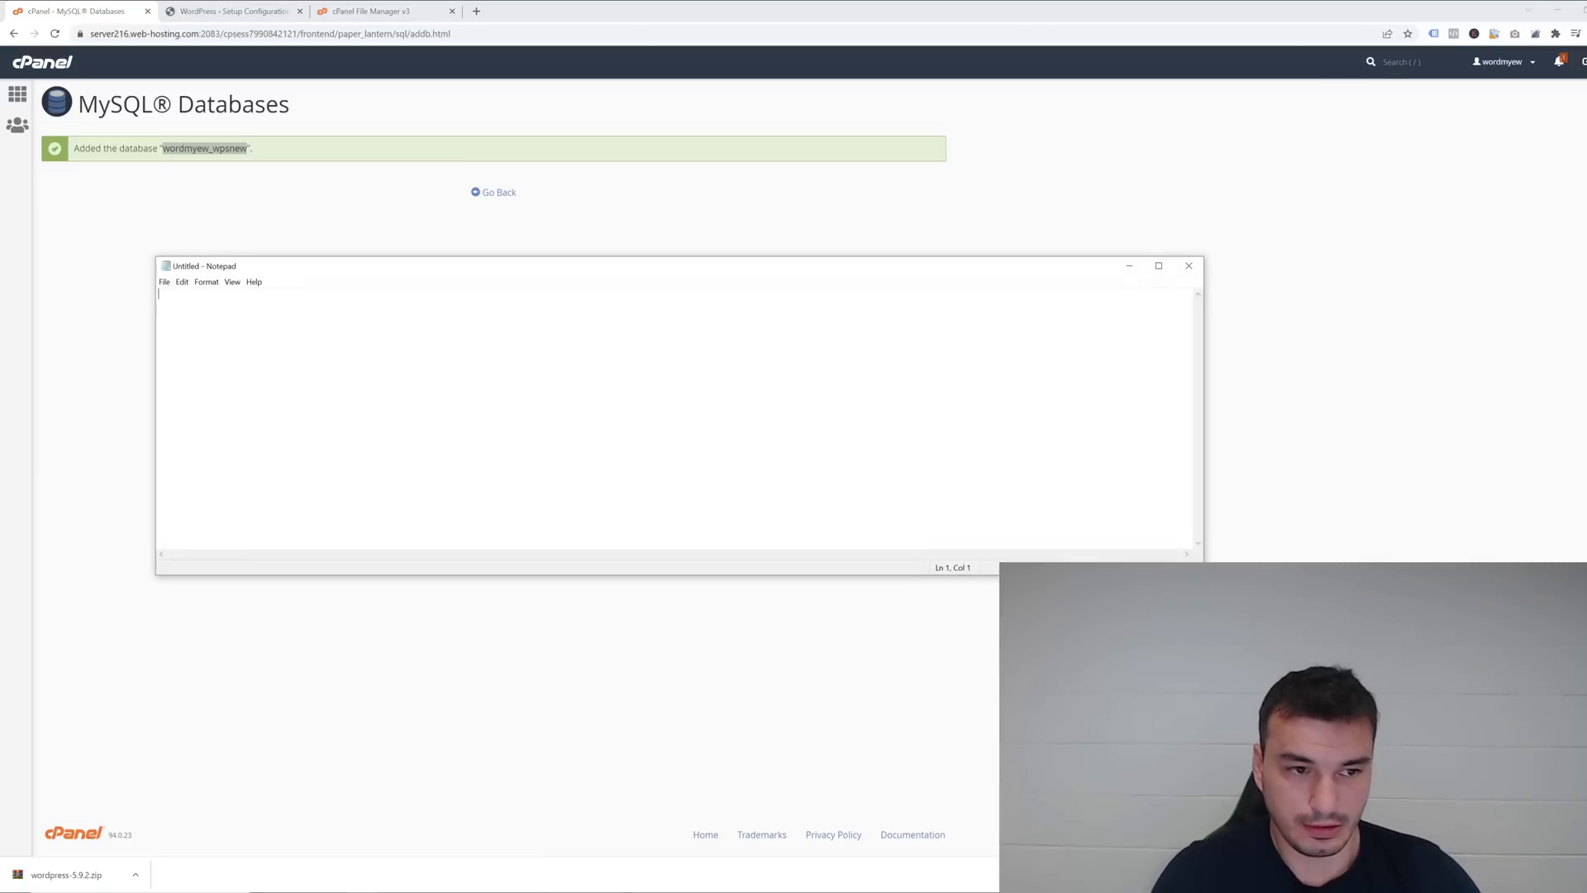
type("wordmyew_wpsnew")
key("alt+Tab")
left_click(494, 191)
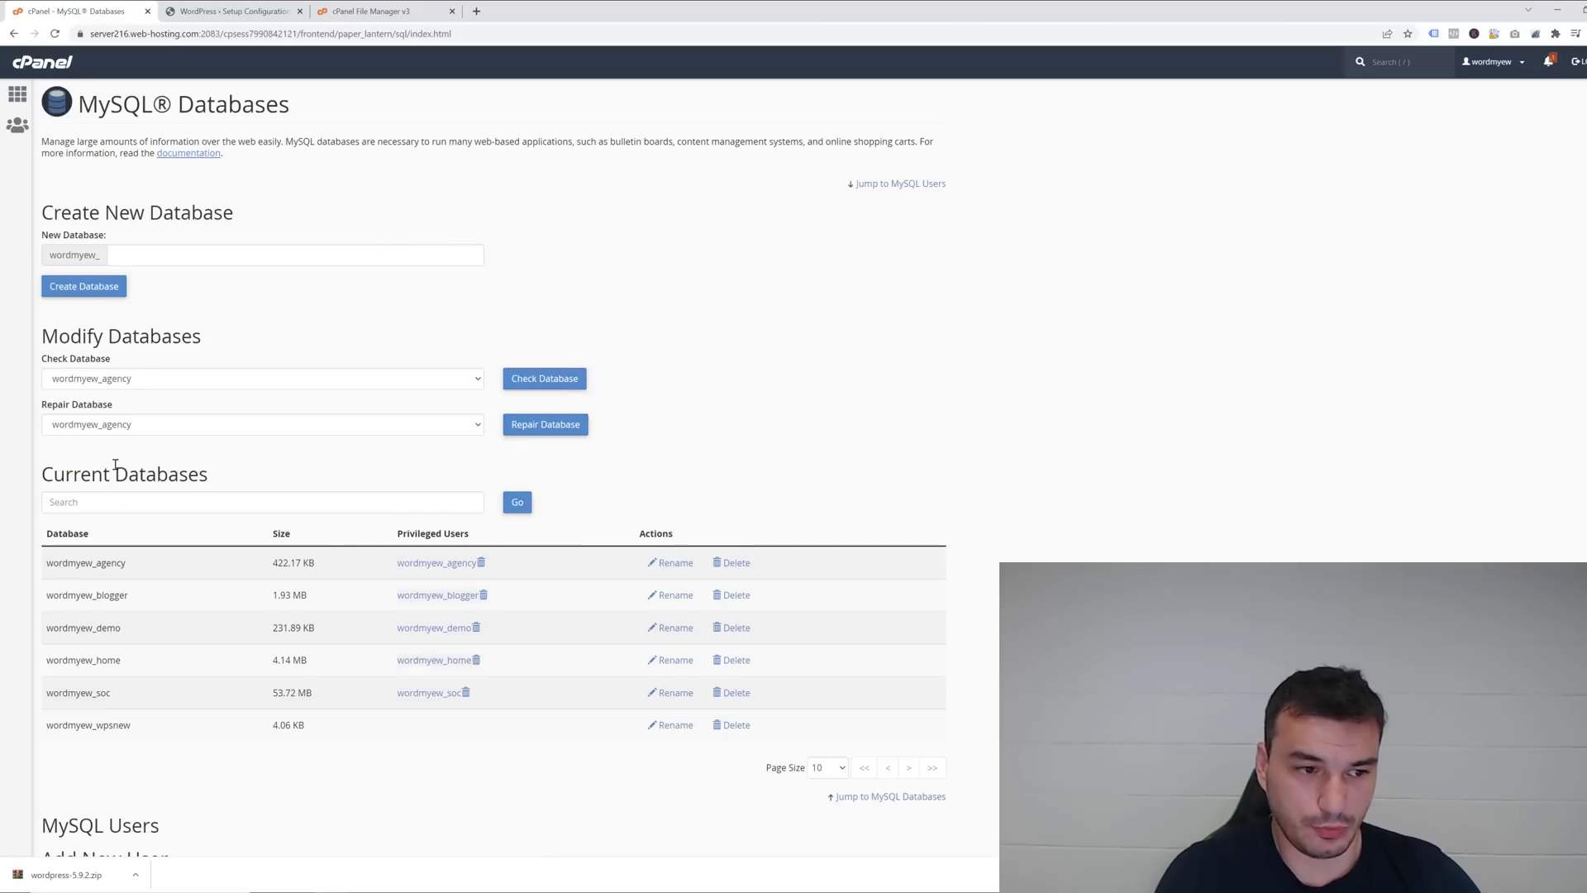
Create MySQL user wpsnew with a Very Strong password entered twice.
scroll(116, 465, "down", 4)
scroll(116, 467, "up", 1)
left_click(164, 644)
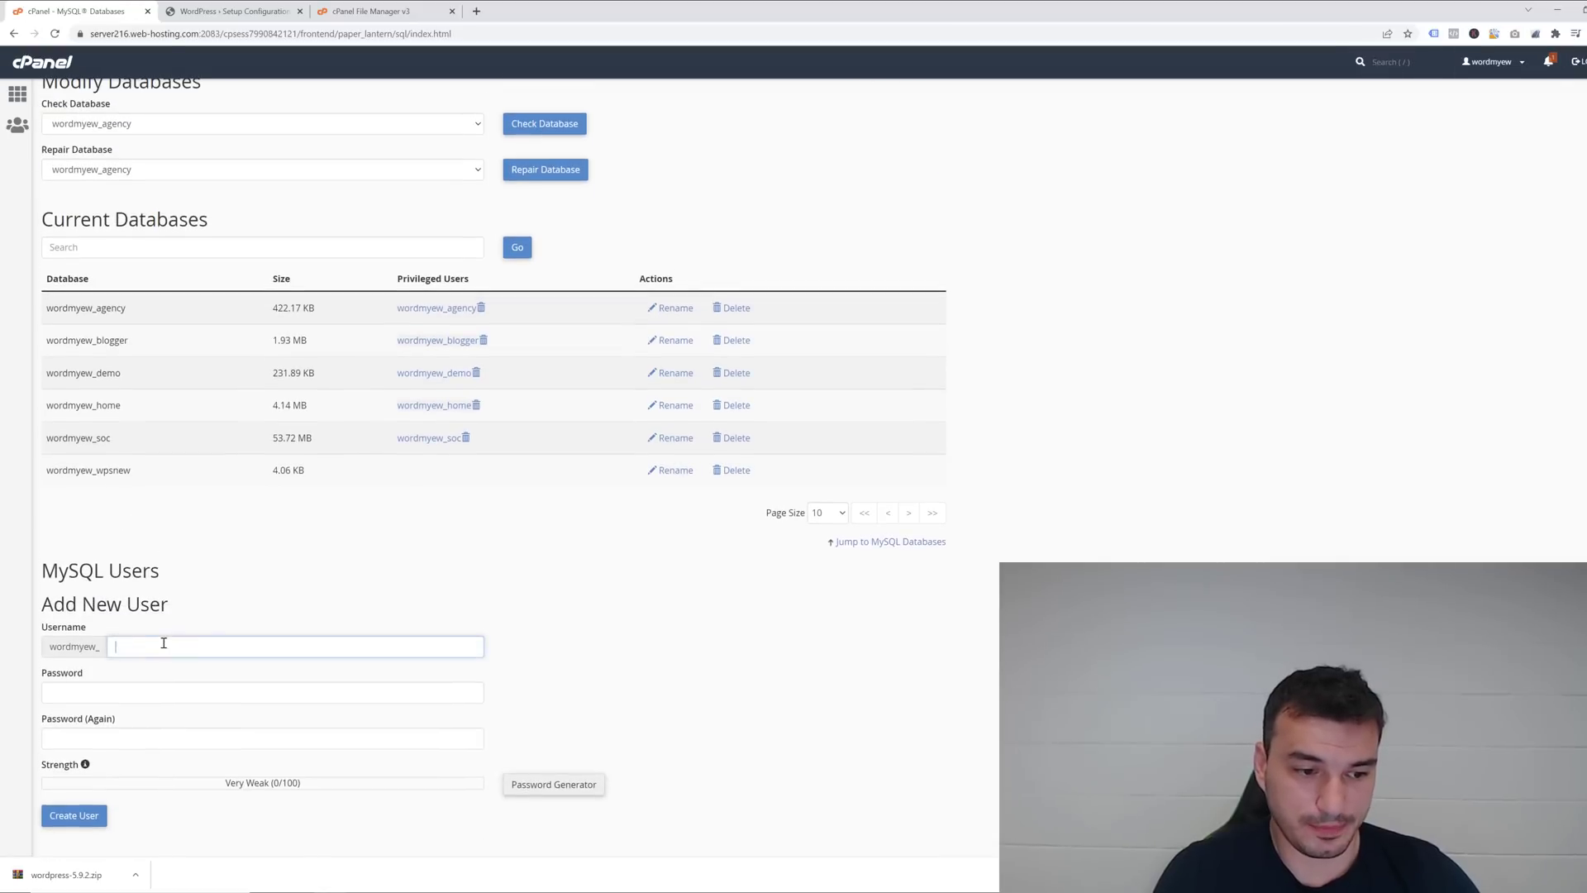
type("wordmyew_wpsnew")
left_click_drag(166, 644, 115, 647)
key("BackSpace")
scroll(140, 573, "down", 2)
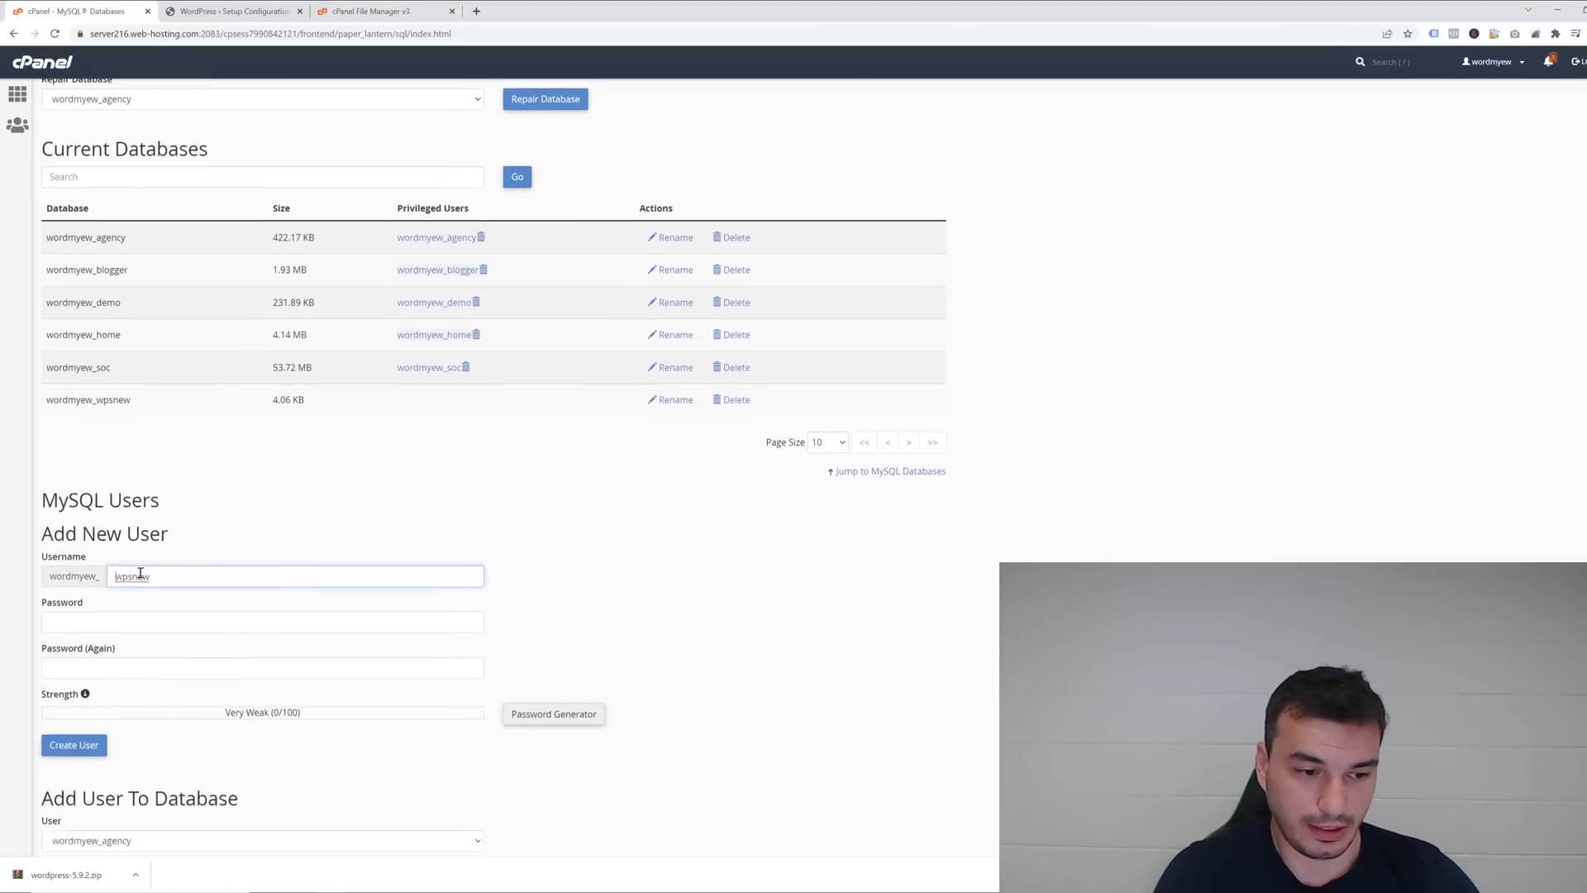
left_click(90, 501)
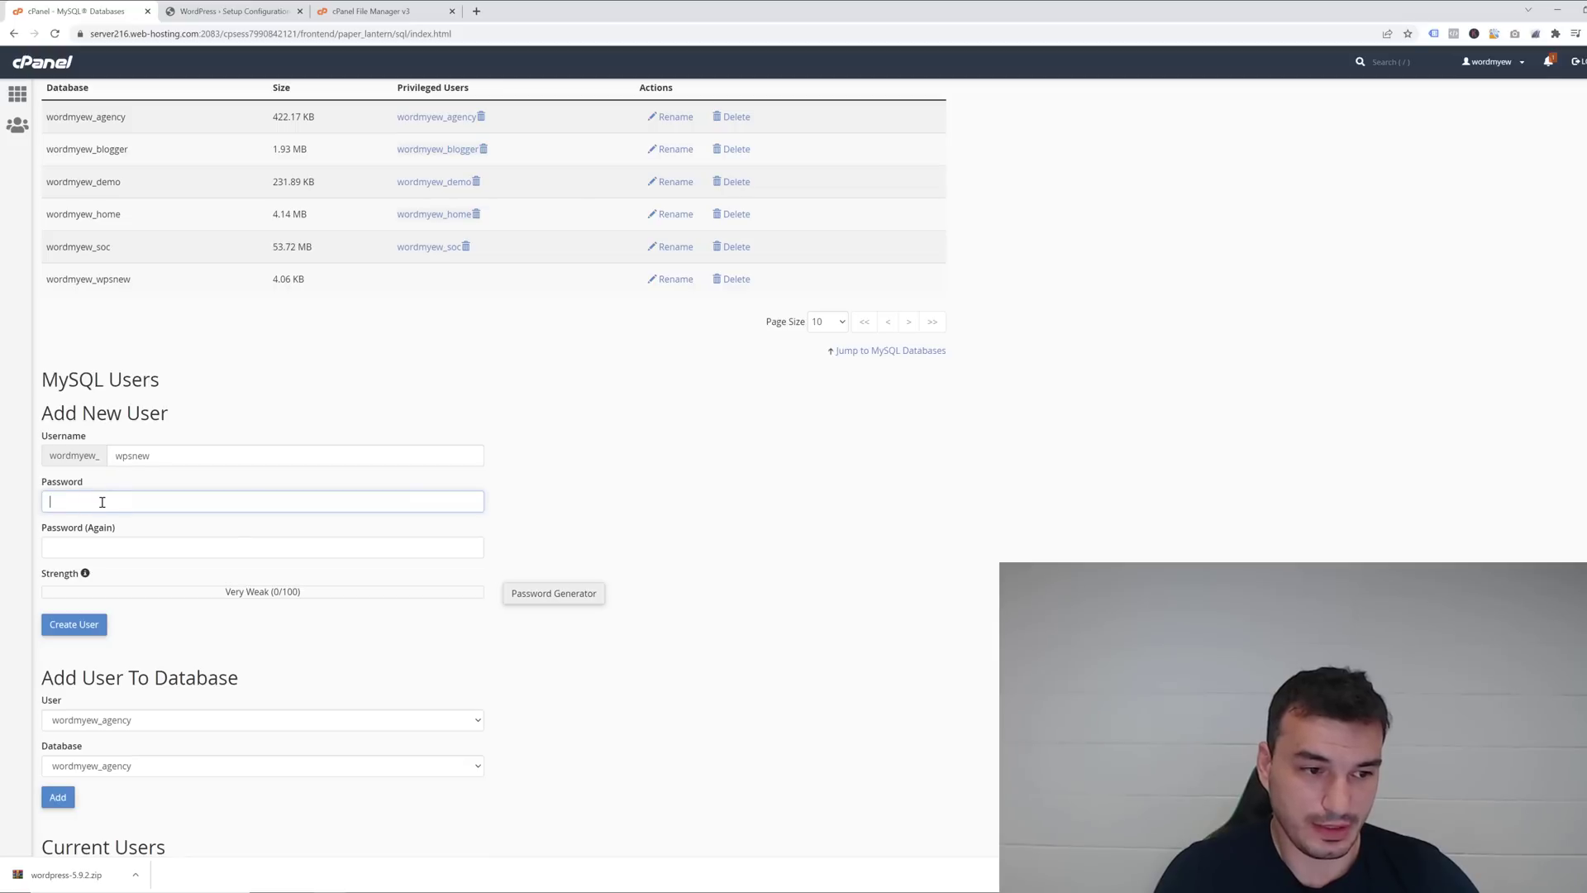
type("a")
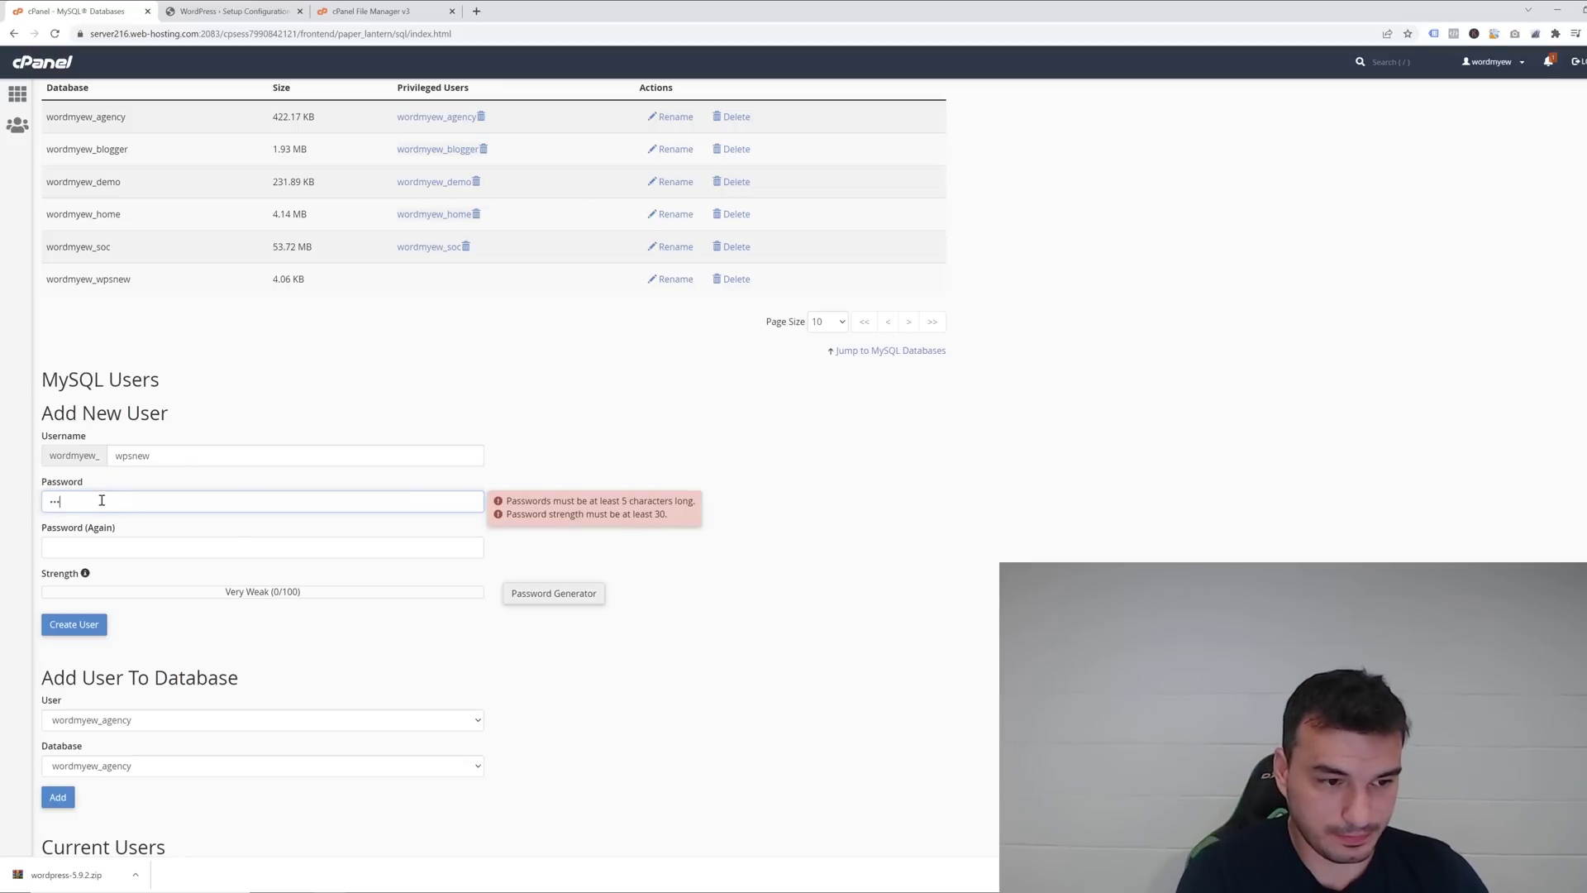
type("bcdefg")
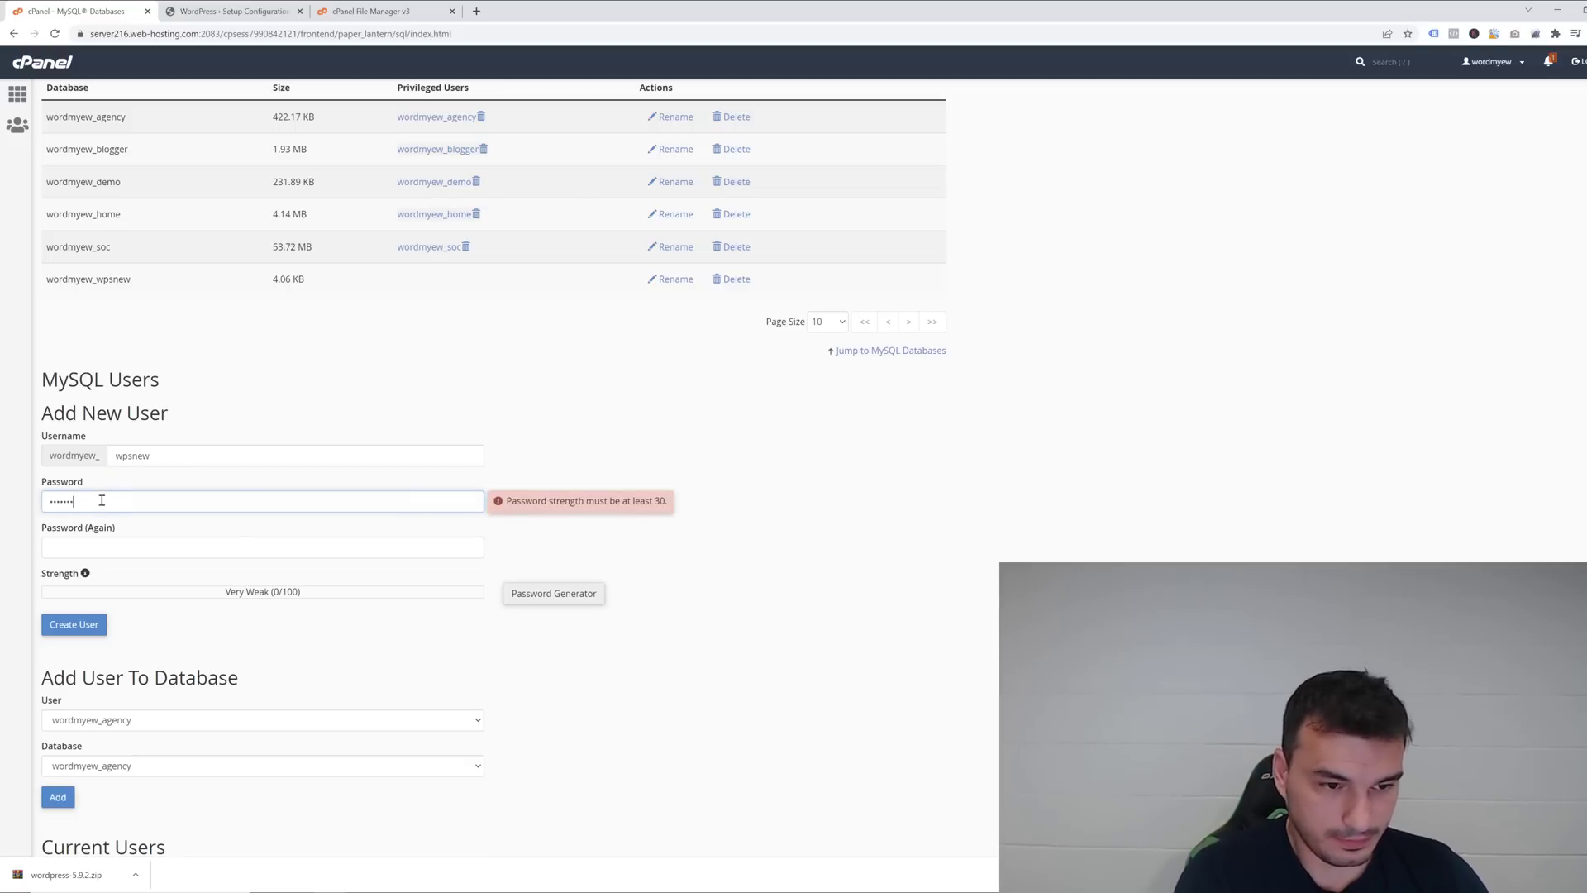
type("hijk")
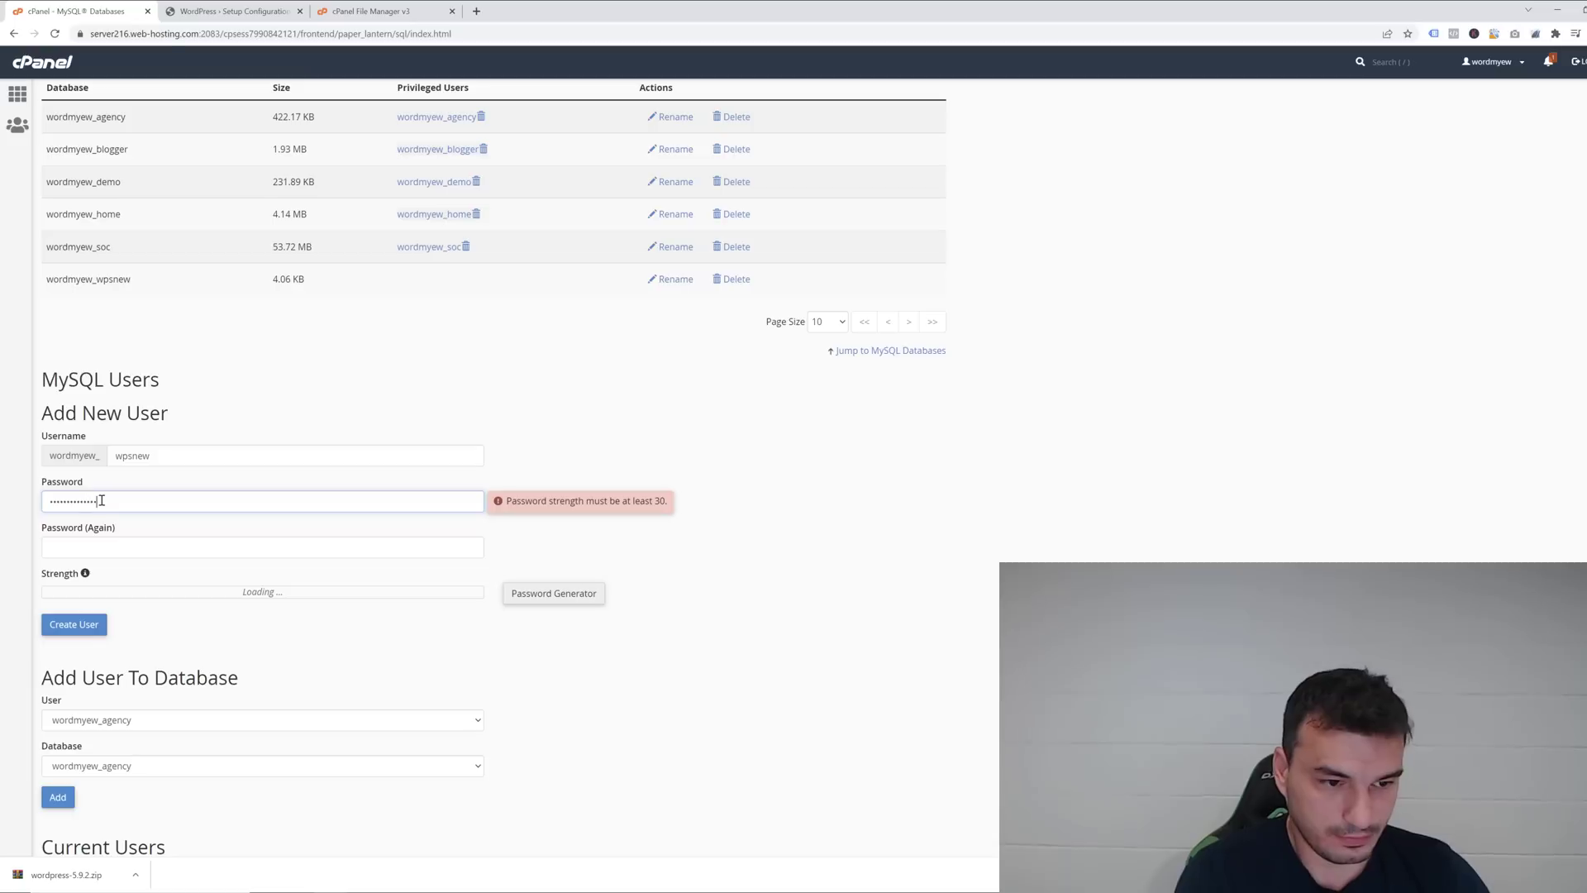
key("Tab")
type("abc")
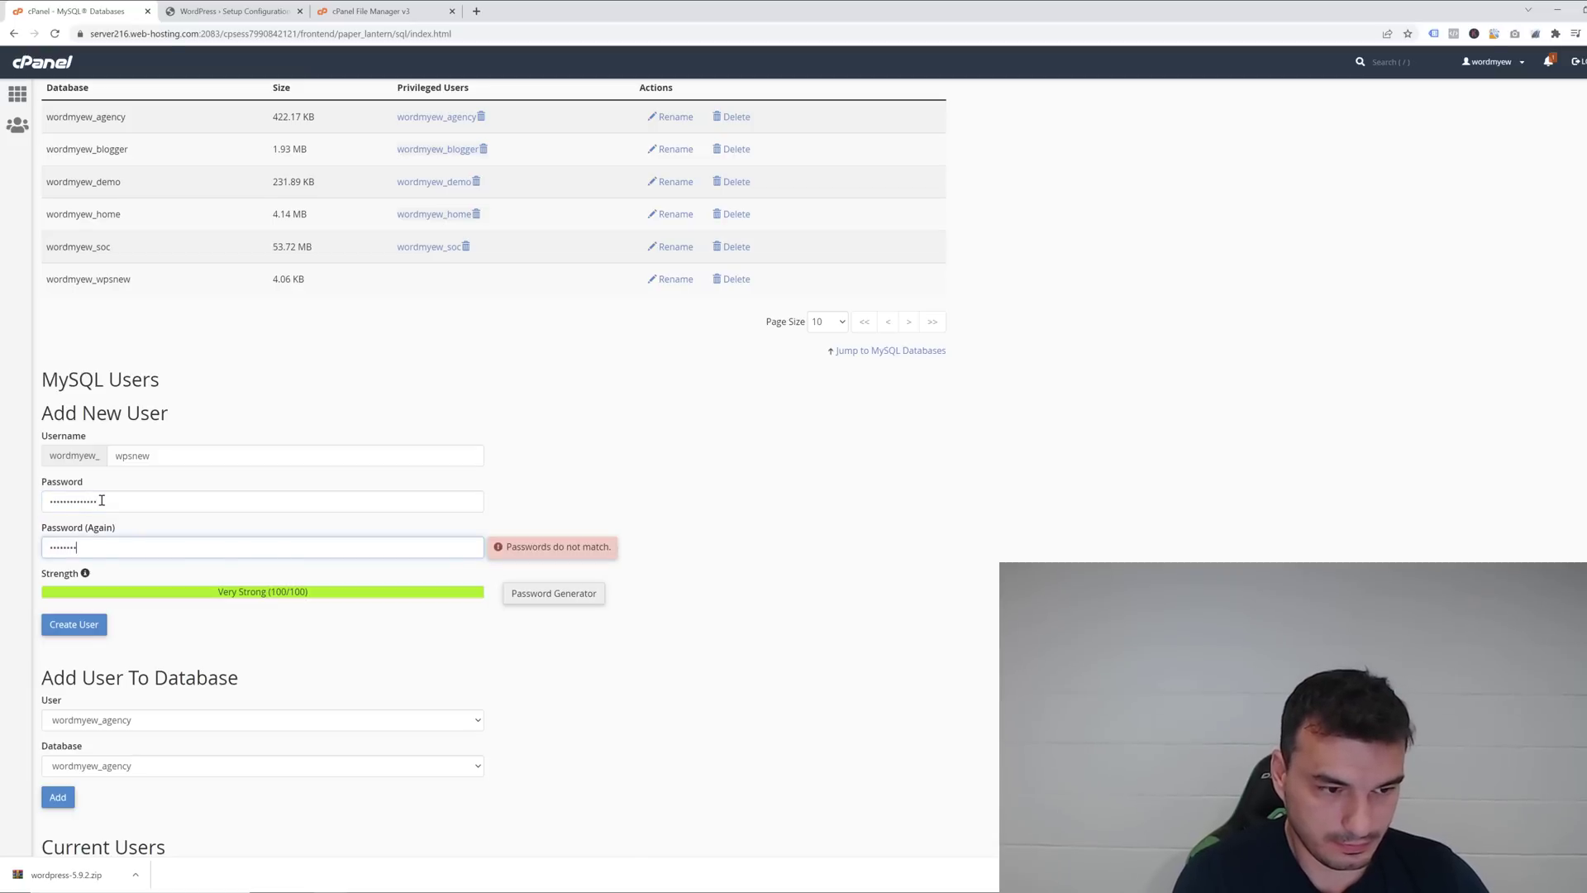
type("k")
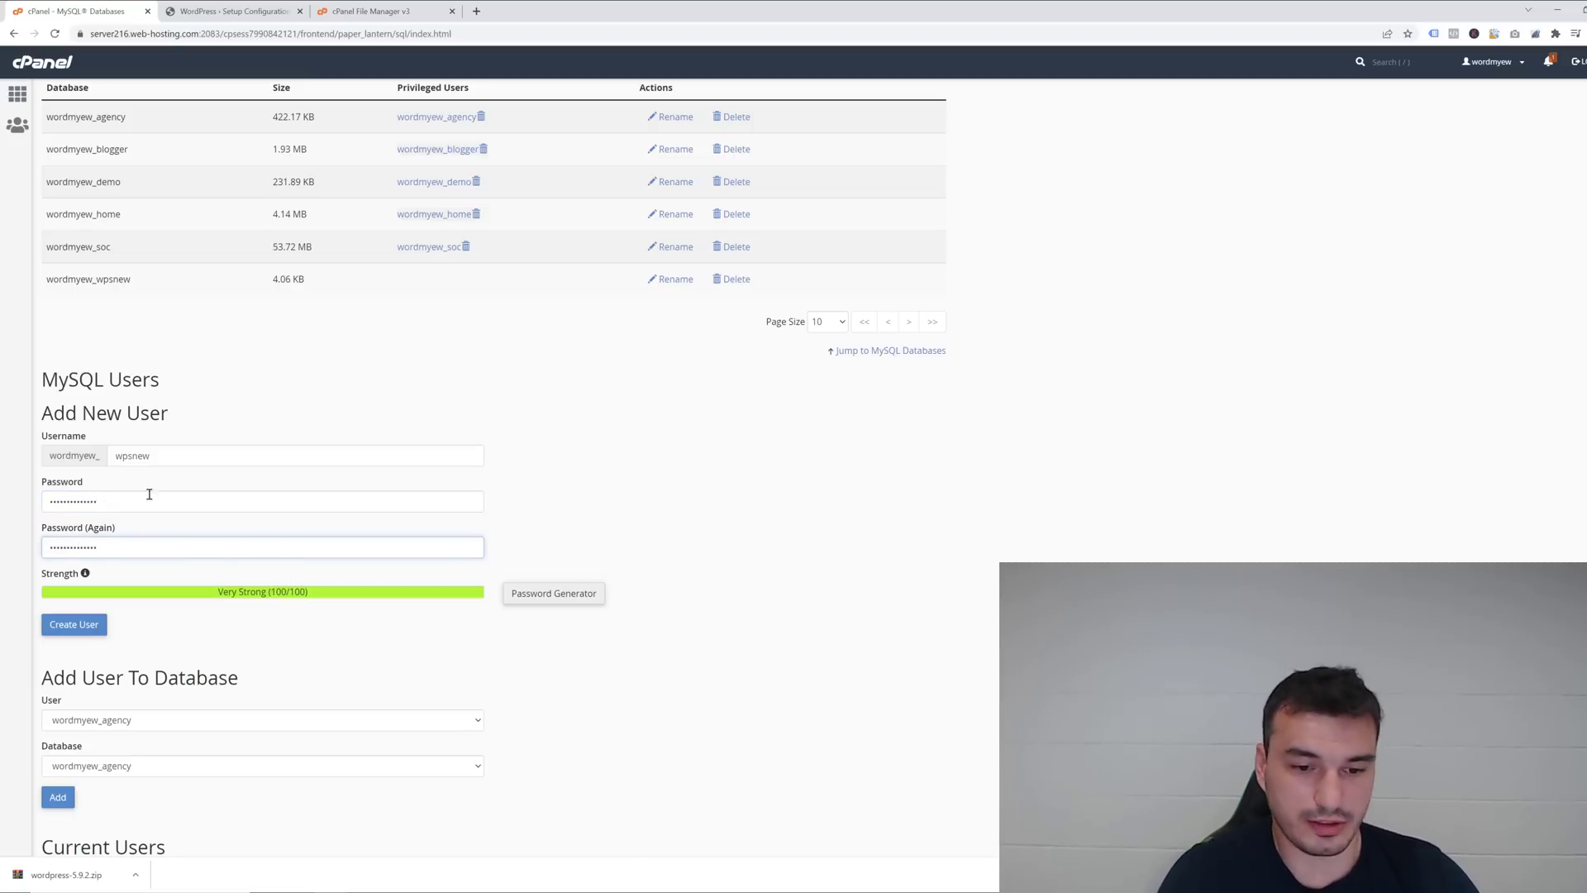
left_click(86, 625)
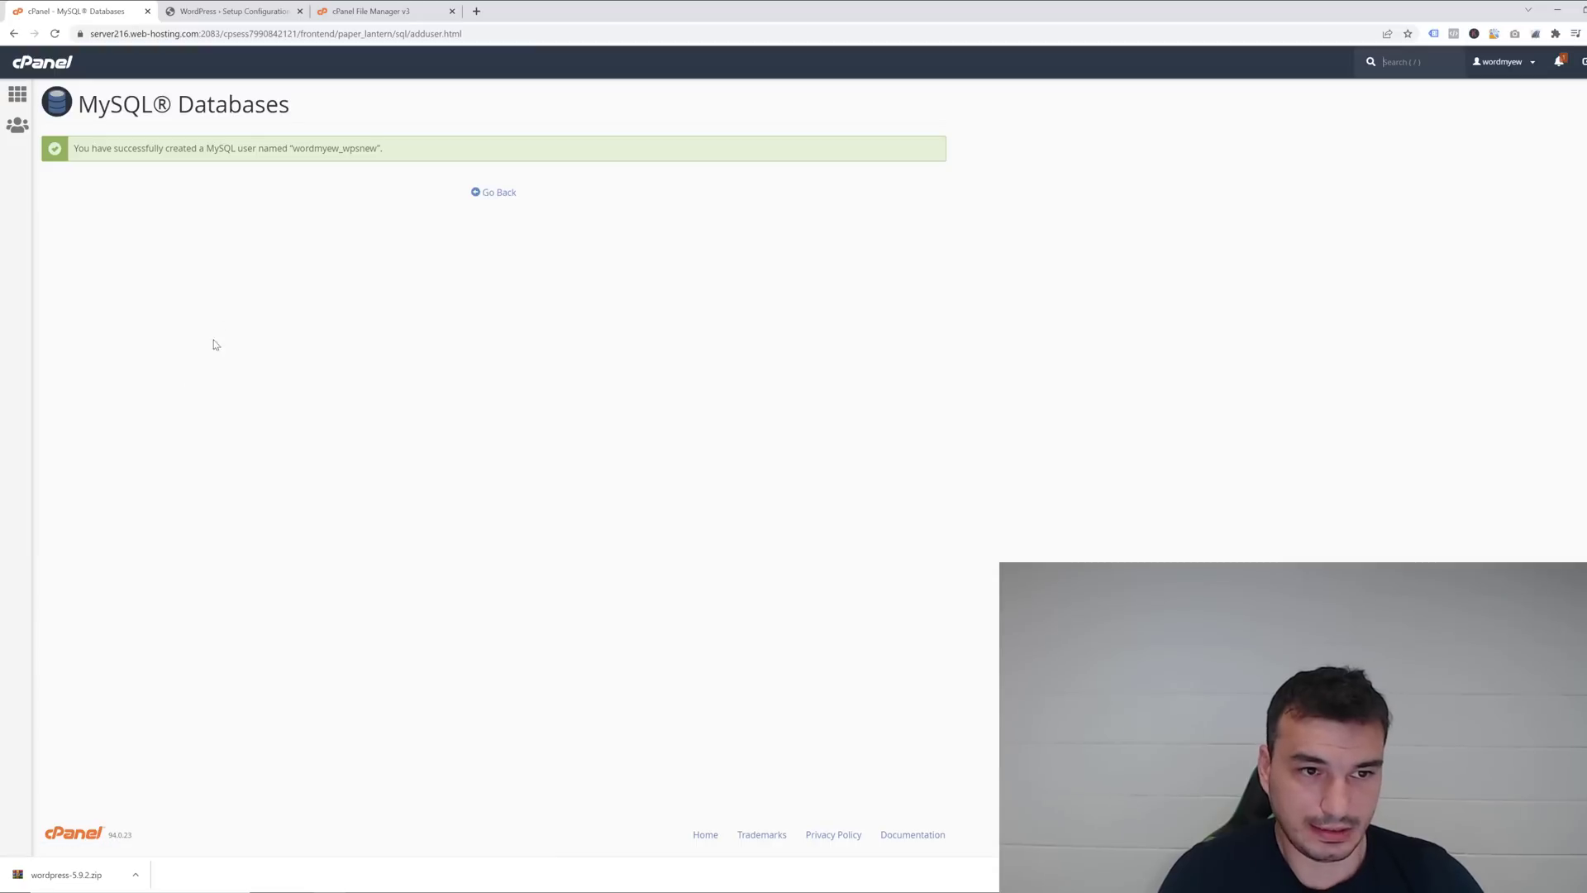
Copy the new _wpsnew username onto Notepad's second line.
left_click_drag(294, 146, 378, 149)
key("ctrl+c")
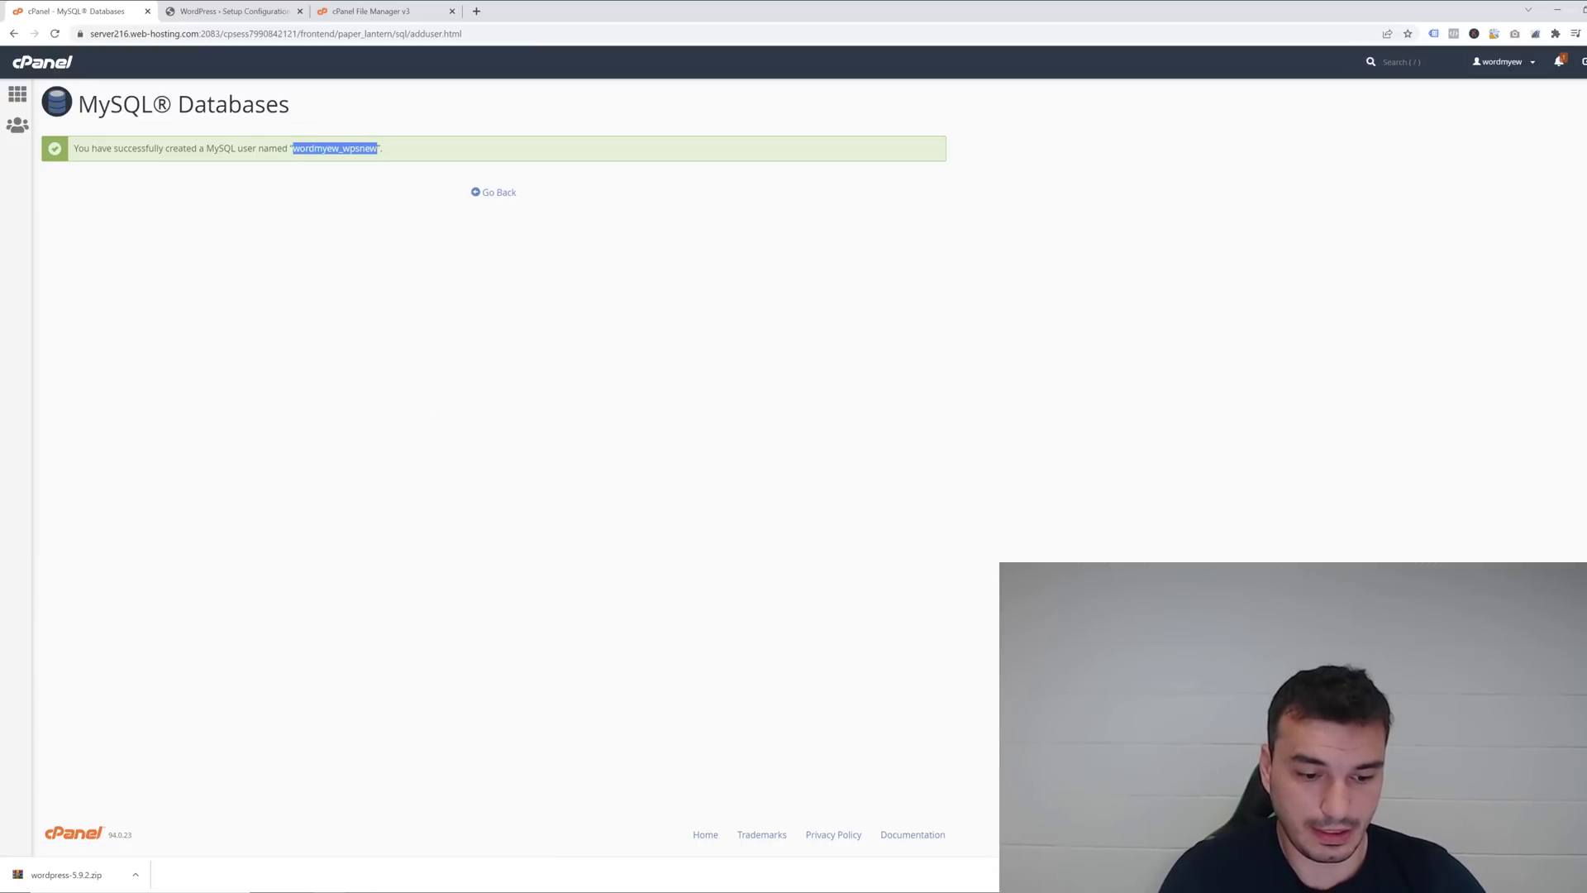
key("alt+Tab")
key("ctrl+v")
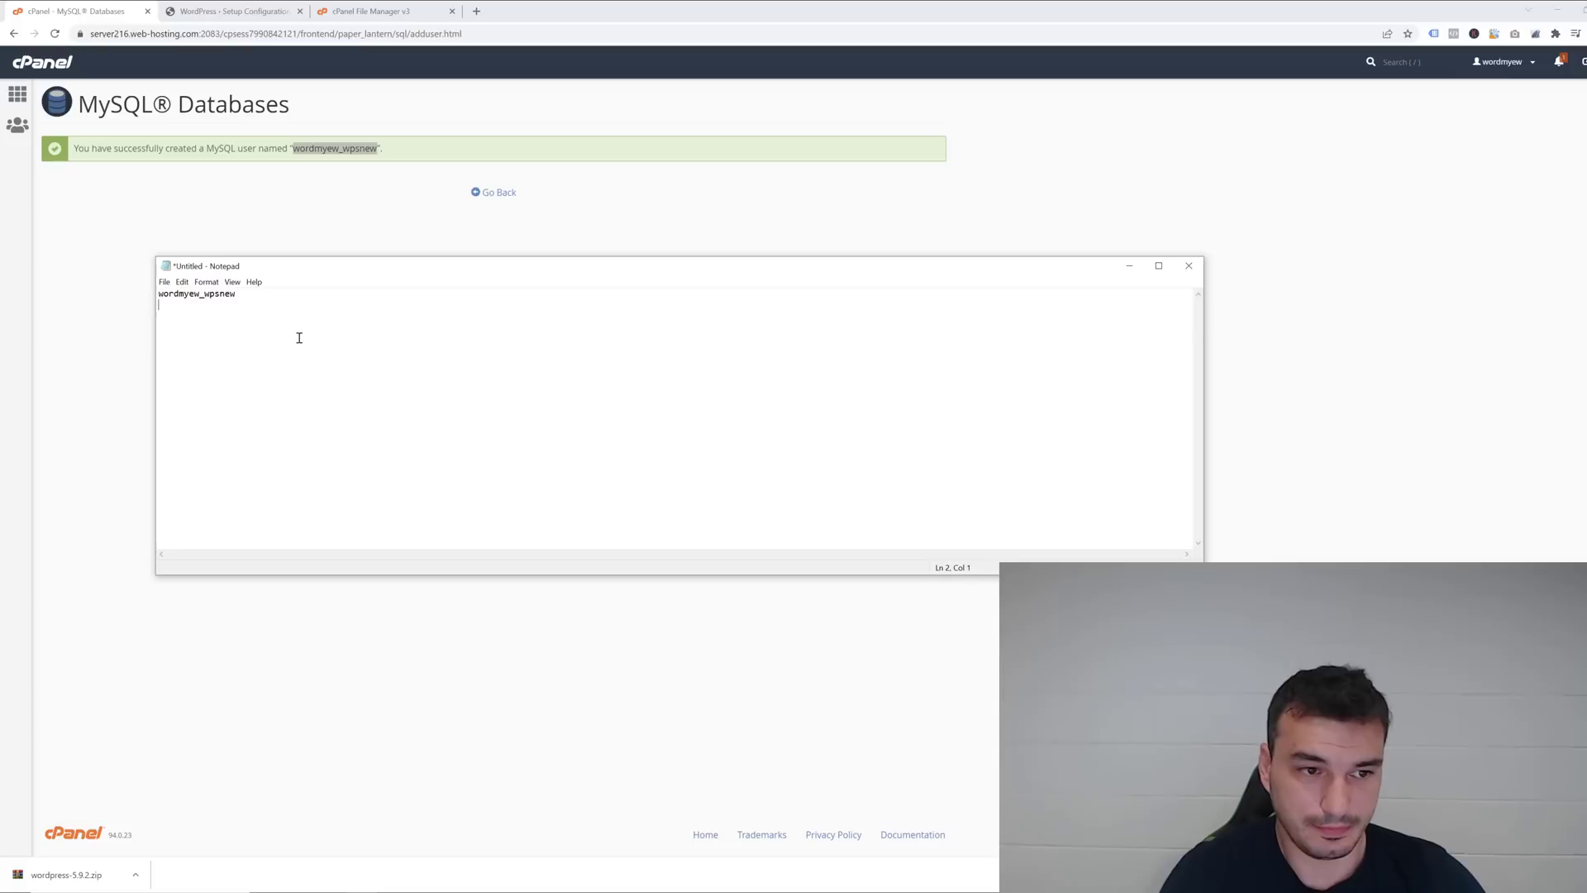
key("ctrl+v")
left_click(277, 217)
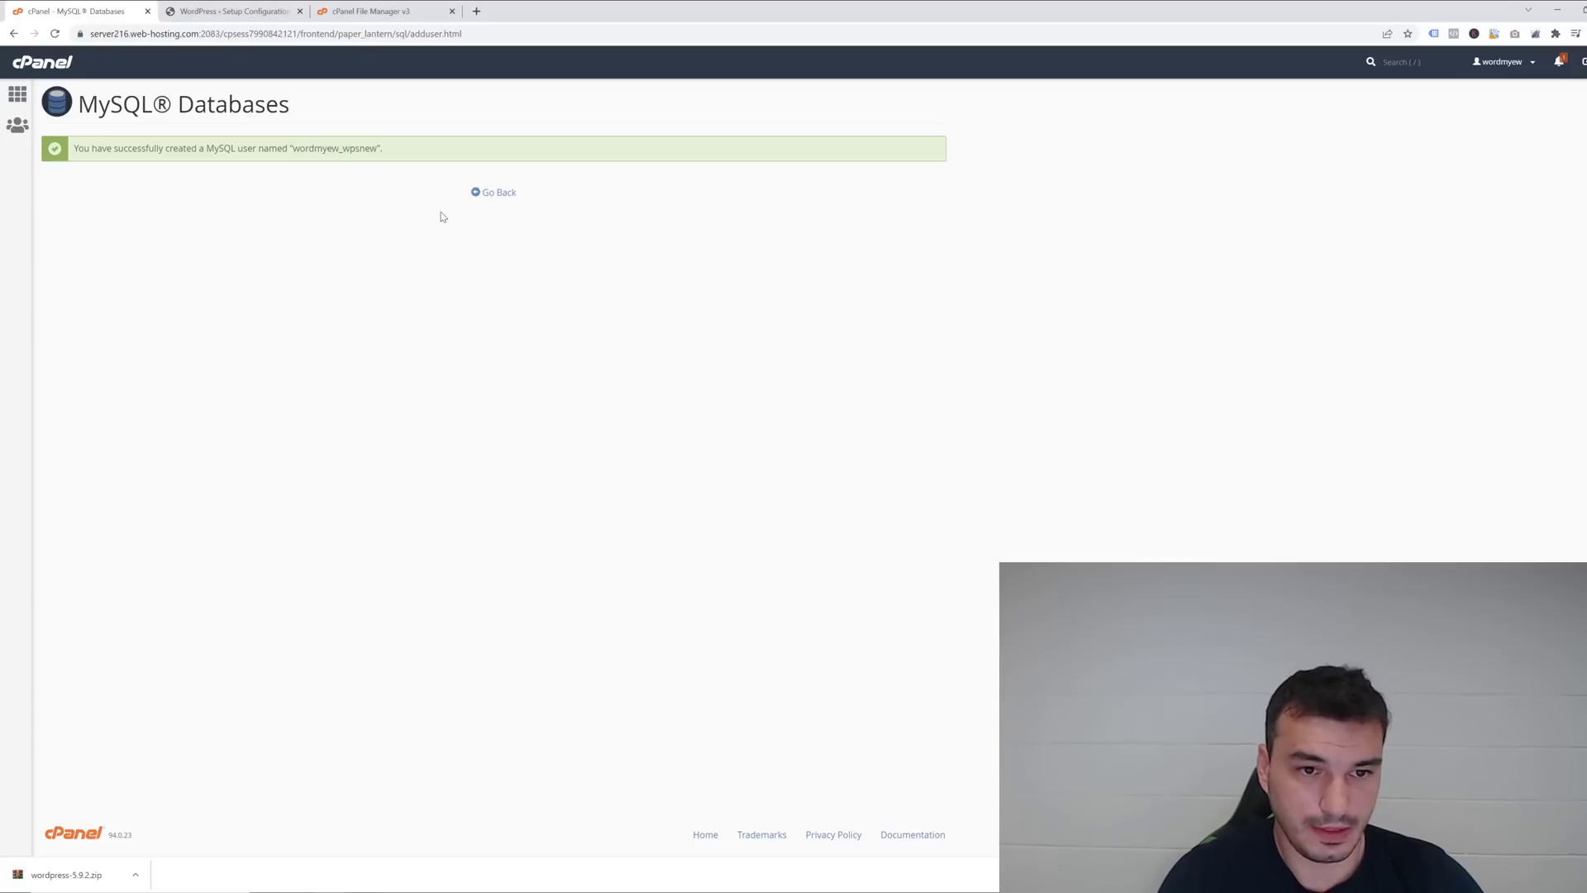
Add the _wpsnew user to the _wpsnew database under Add User To Database.
left_click(497, 194)
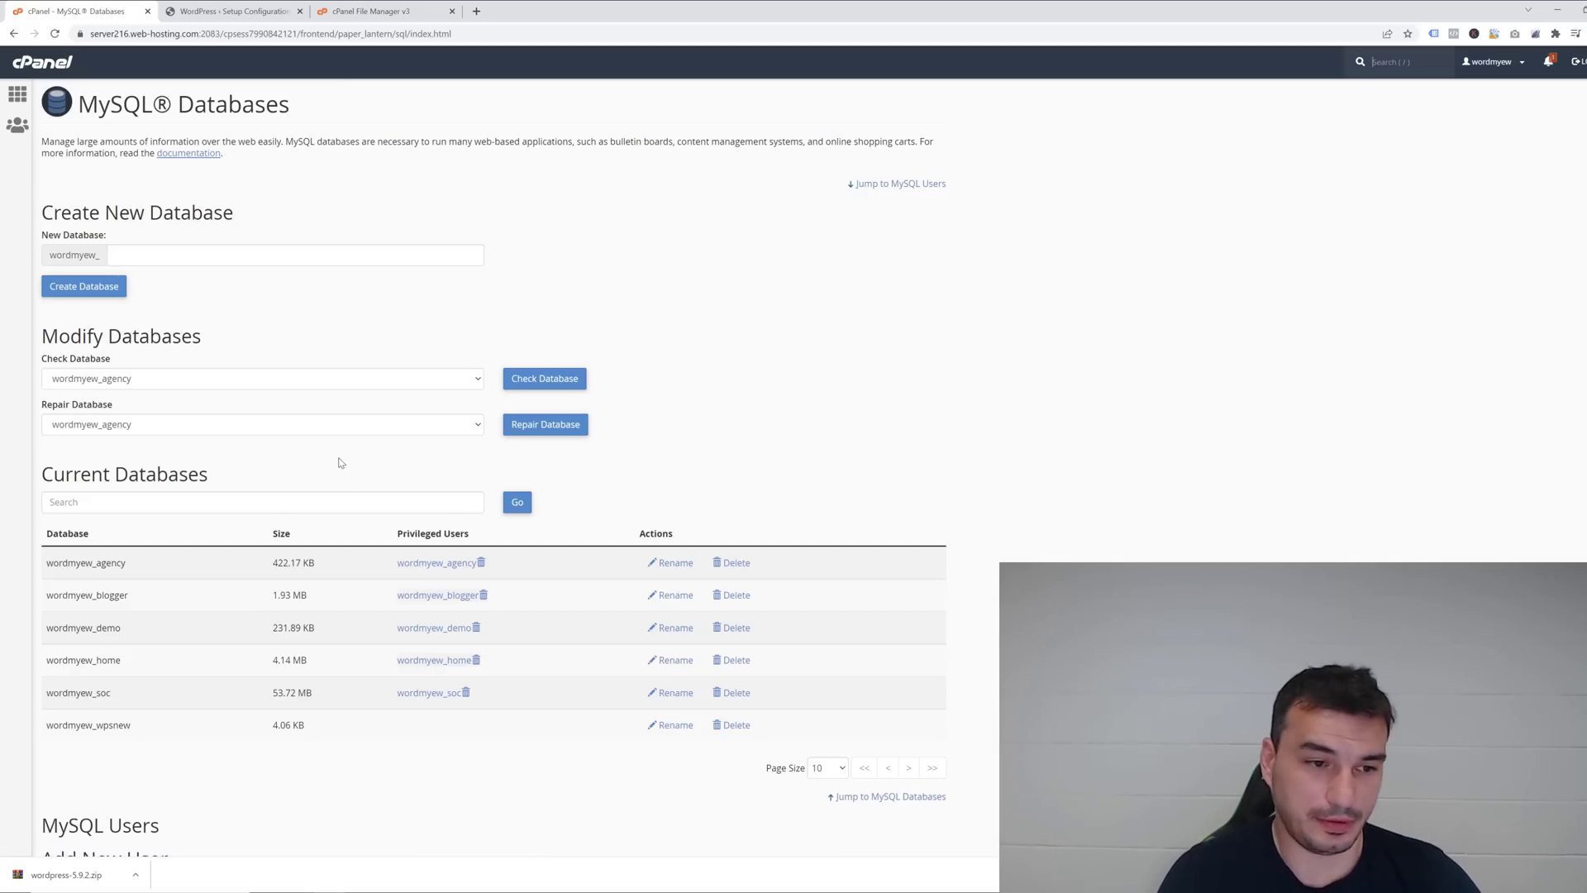
scroll(339, 463, "down", 8)
scroll(331, 459, "up", 1)
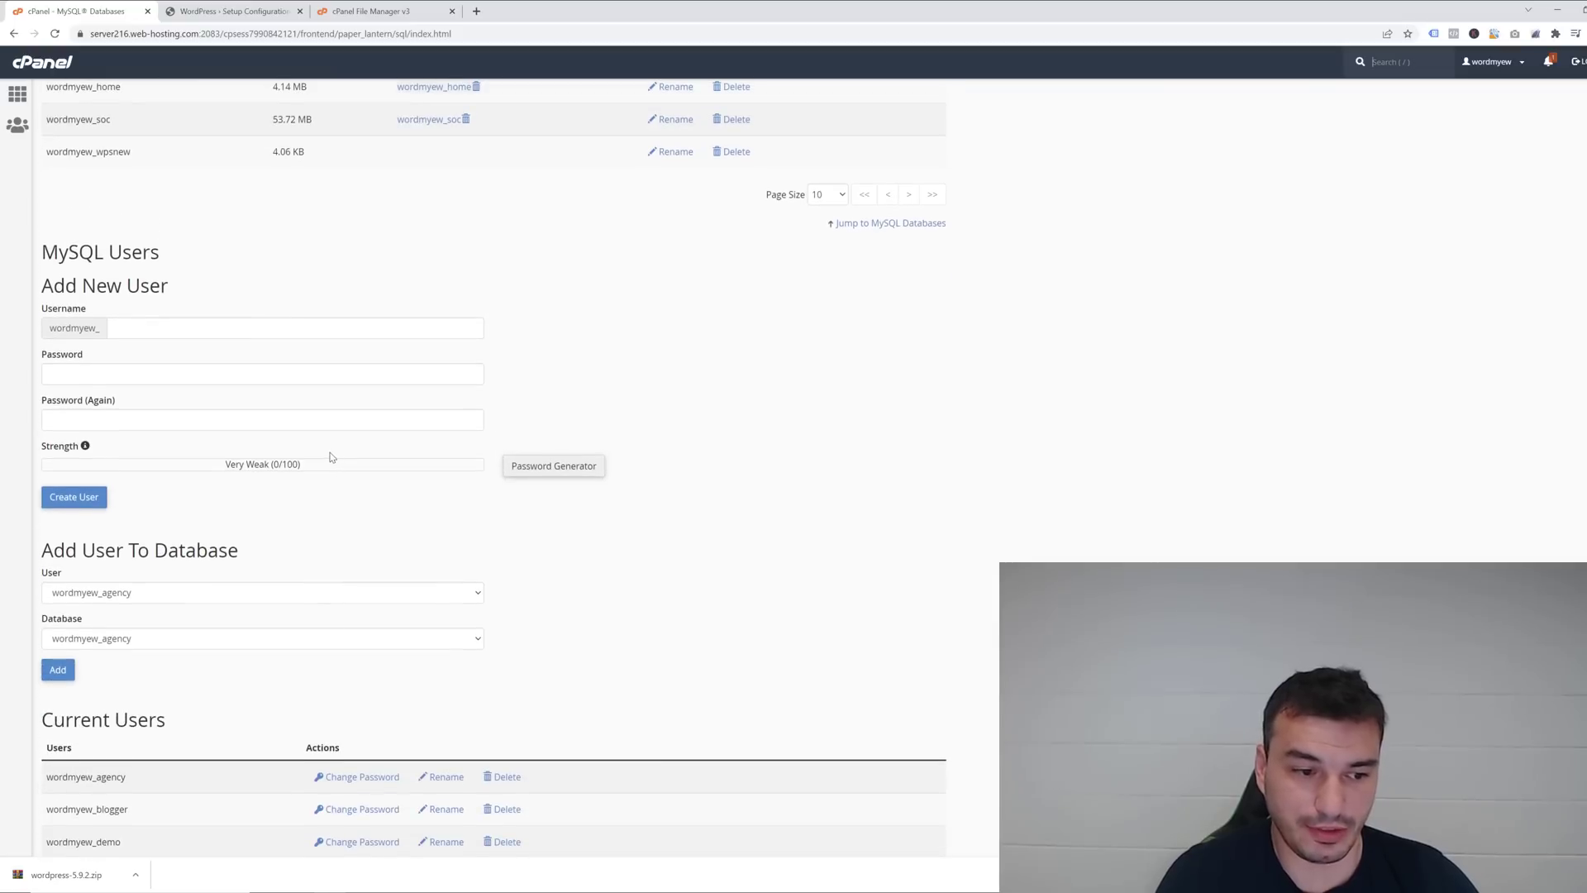
scroll(324, 461, "down", 1)
scroll(325, 461, "down", 1)
left_click(264, 438)
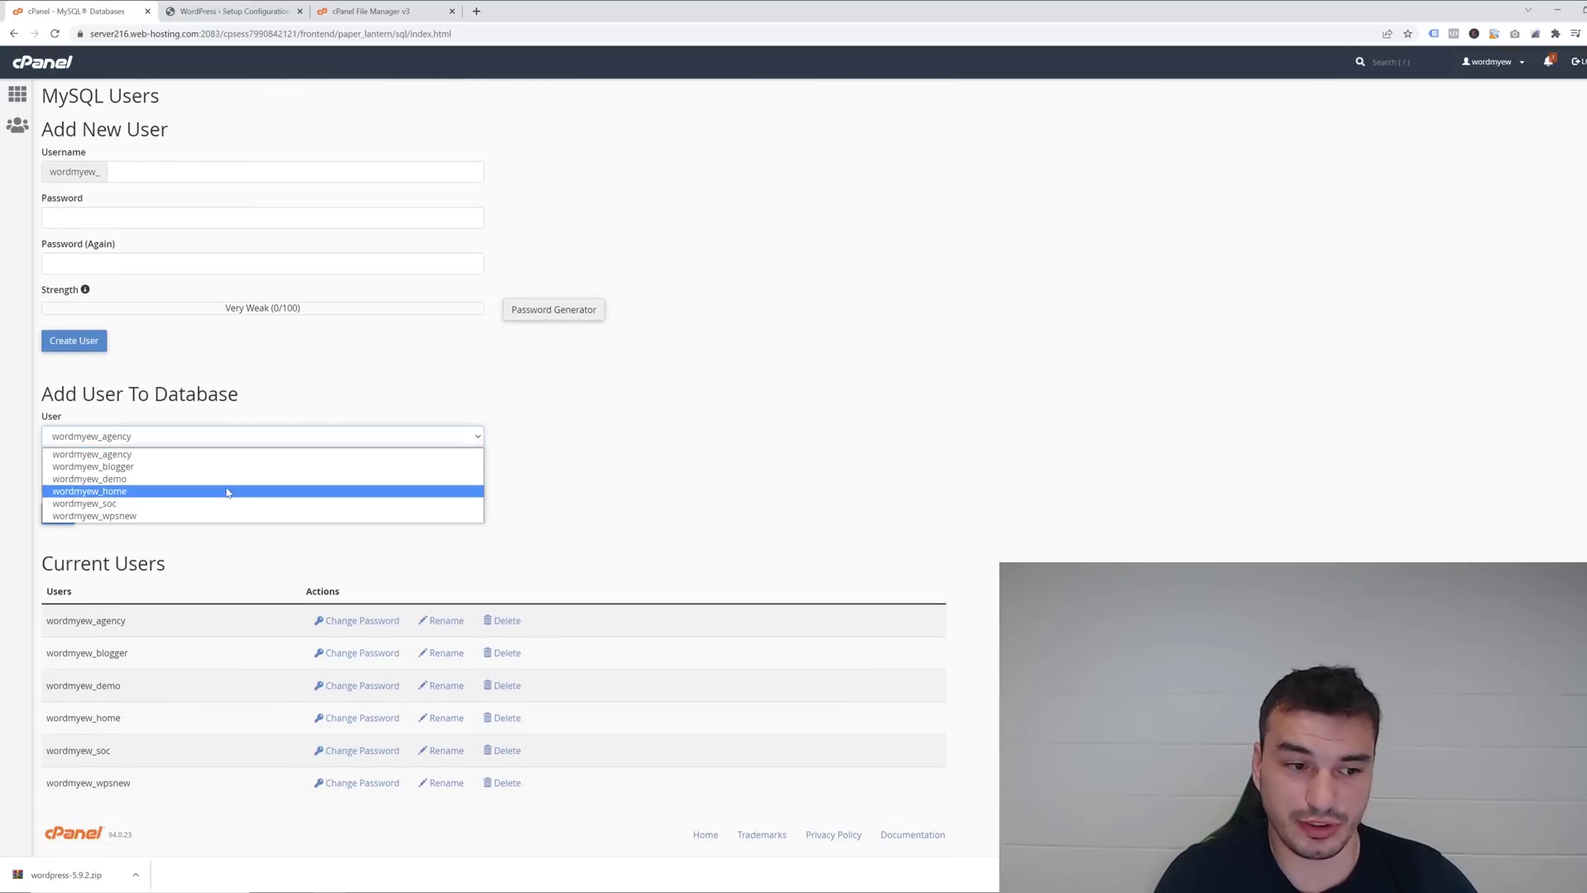
left_click(173, 516)
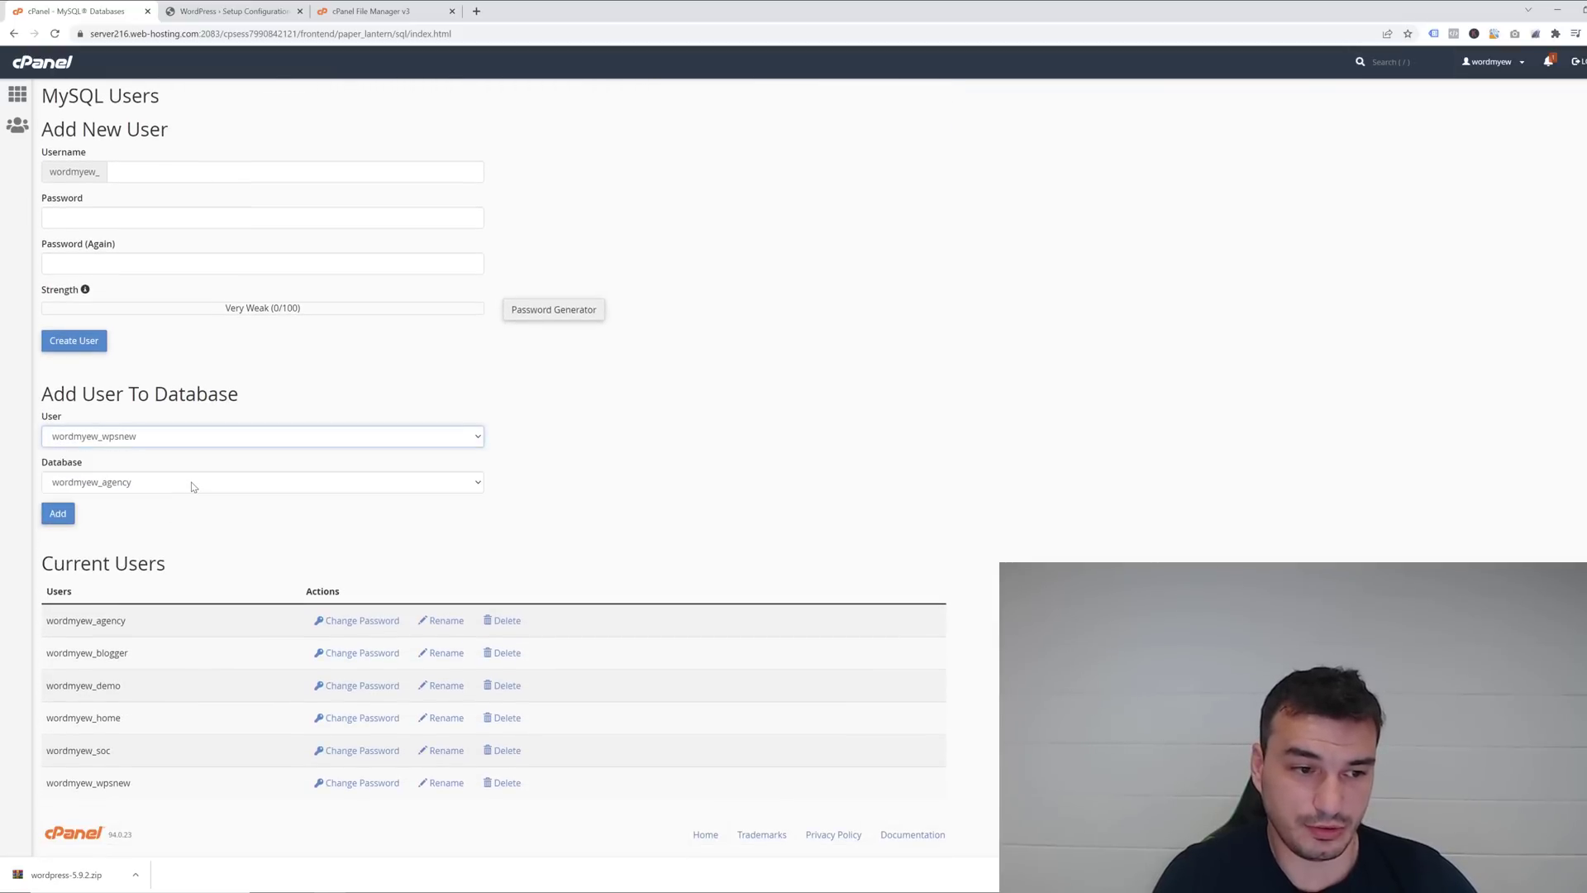
left_click(192, 484)
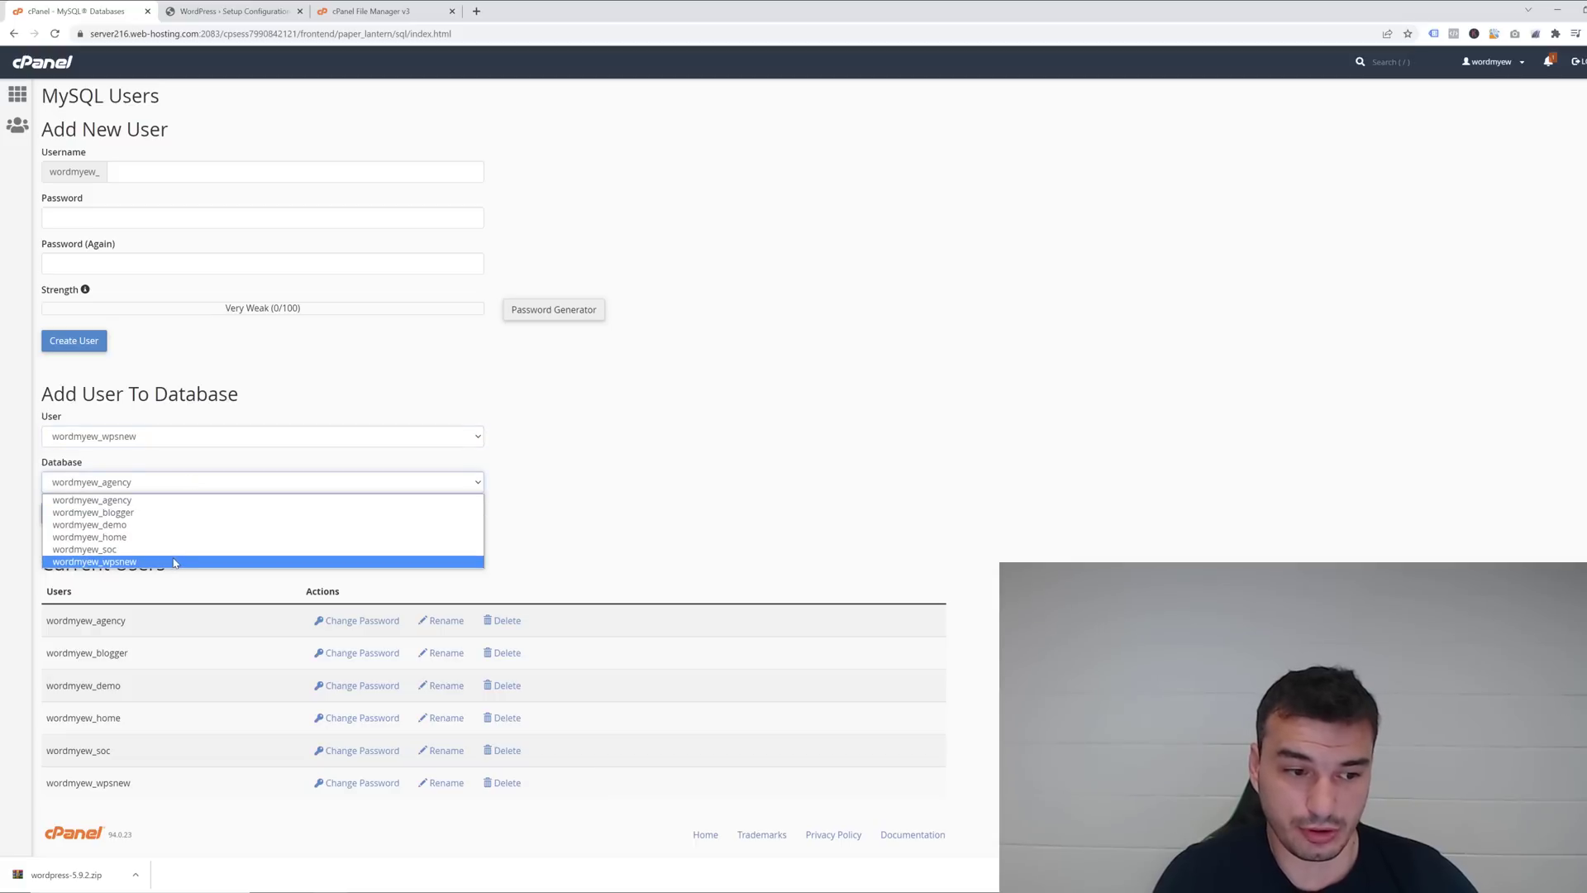
left_click(113, 563)
left_click(66, 516)
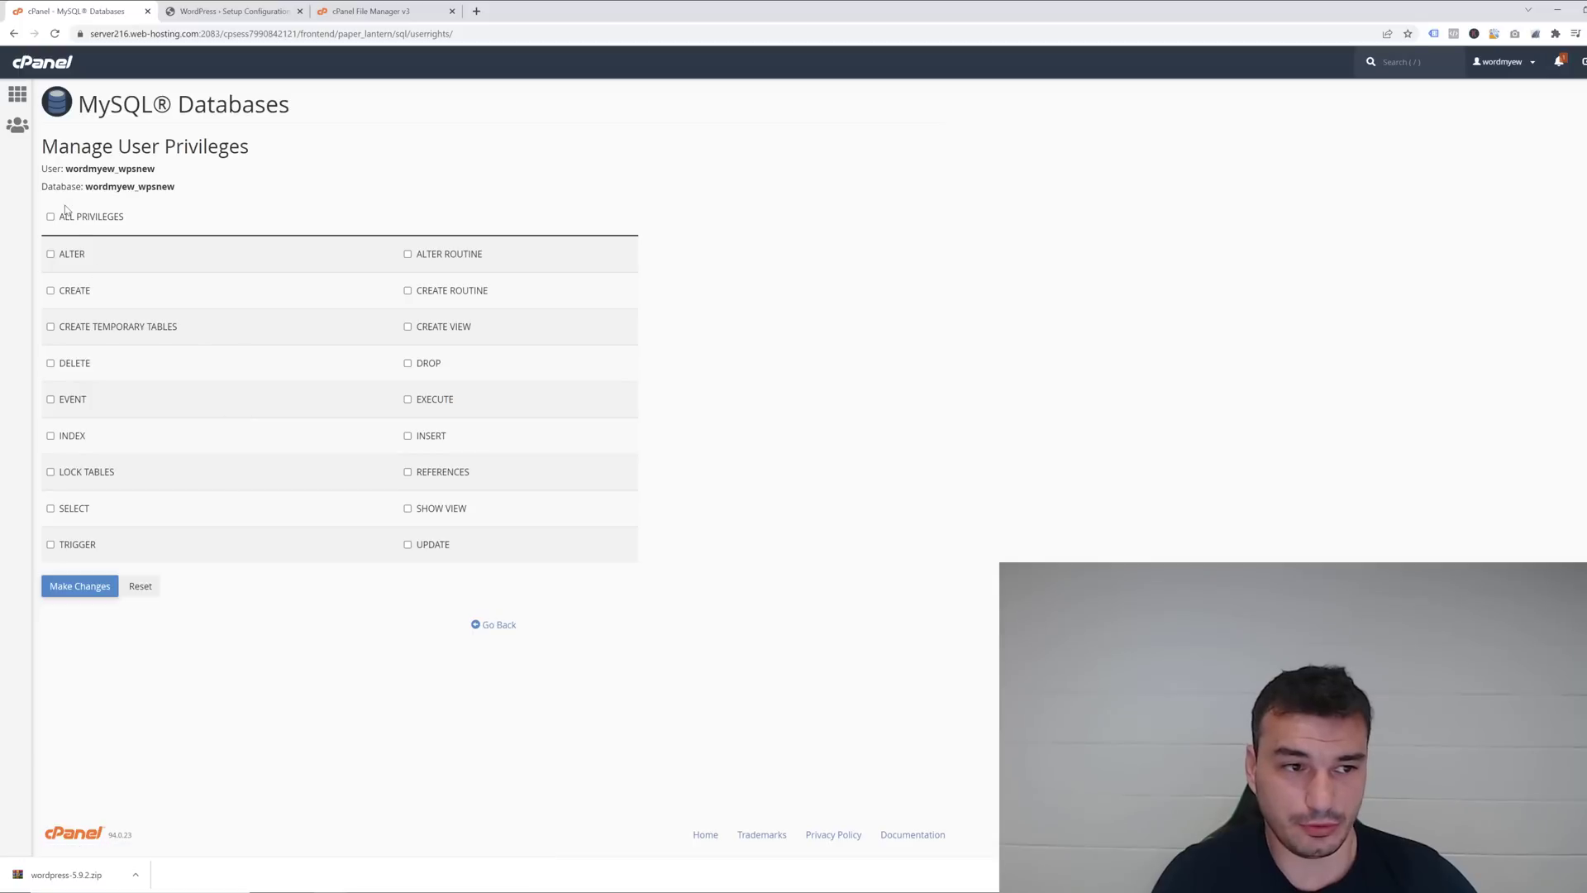
Grant ALL PRIVILEGES, save the changes, and return to the cPanel home page.
left_click(50, 216)
left_click(79, 586)
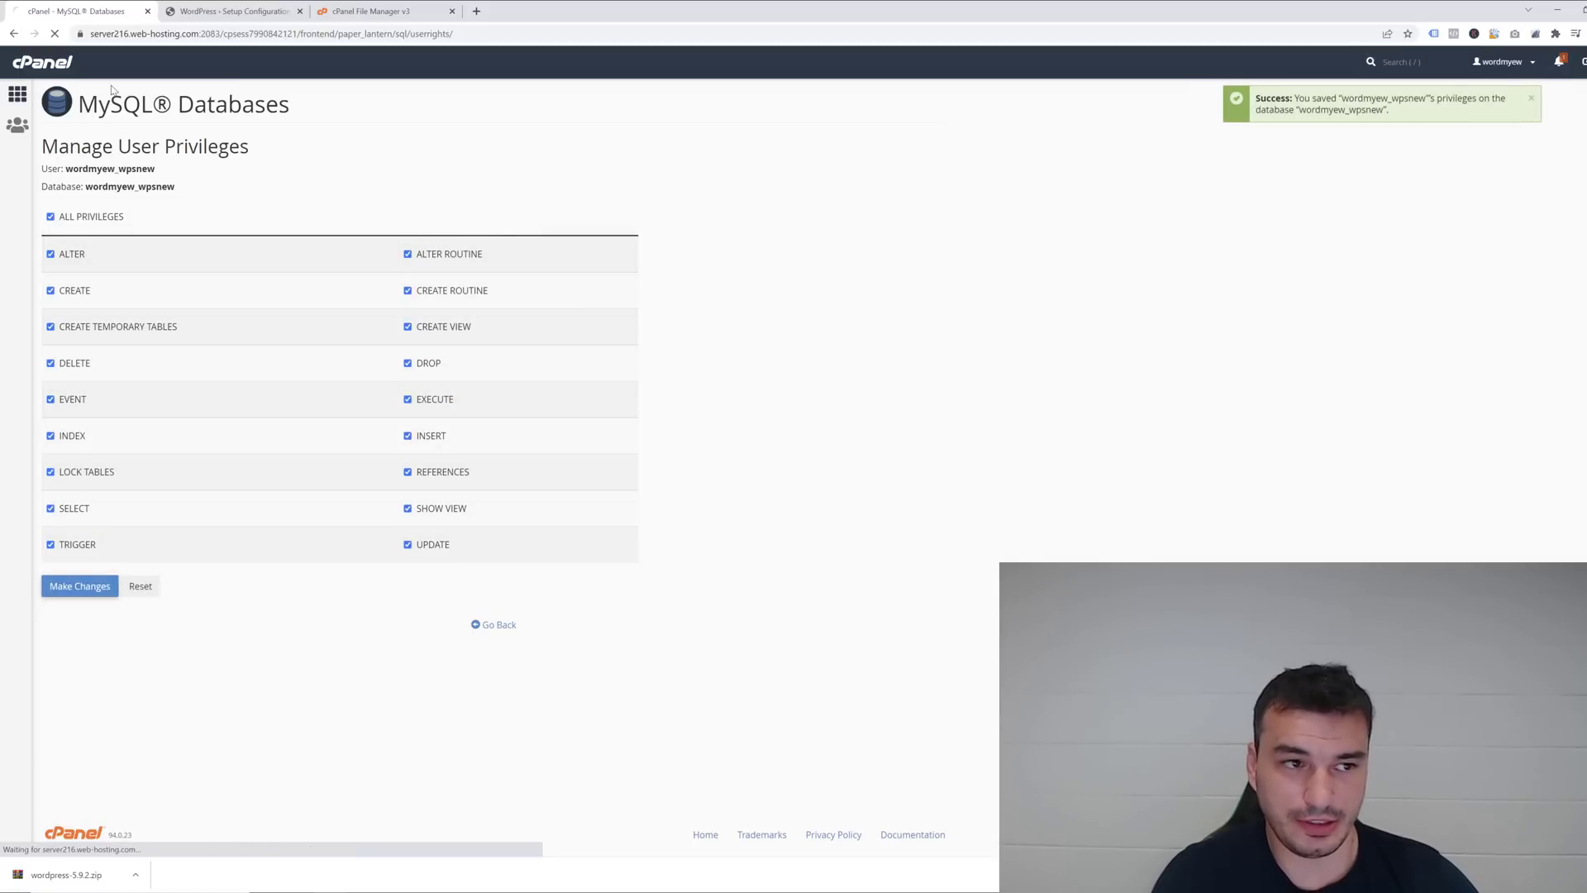
left_click(18, 93)
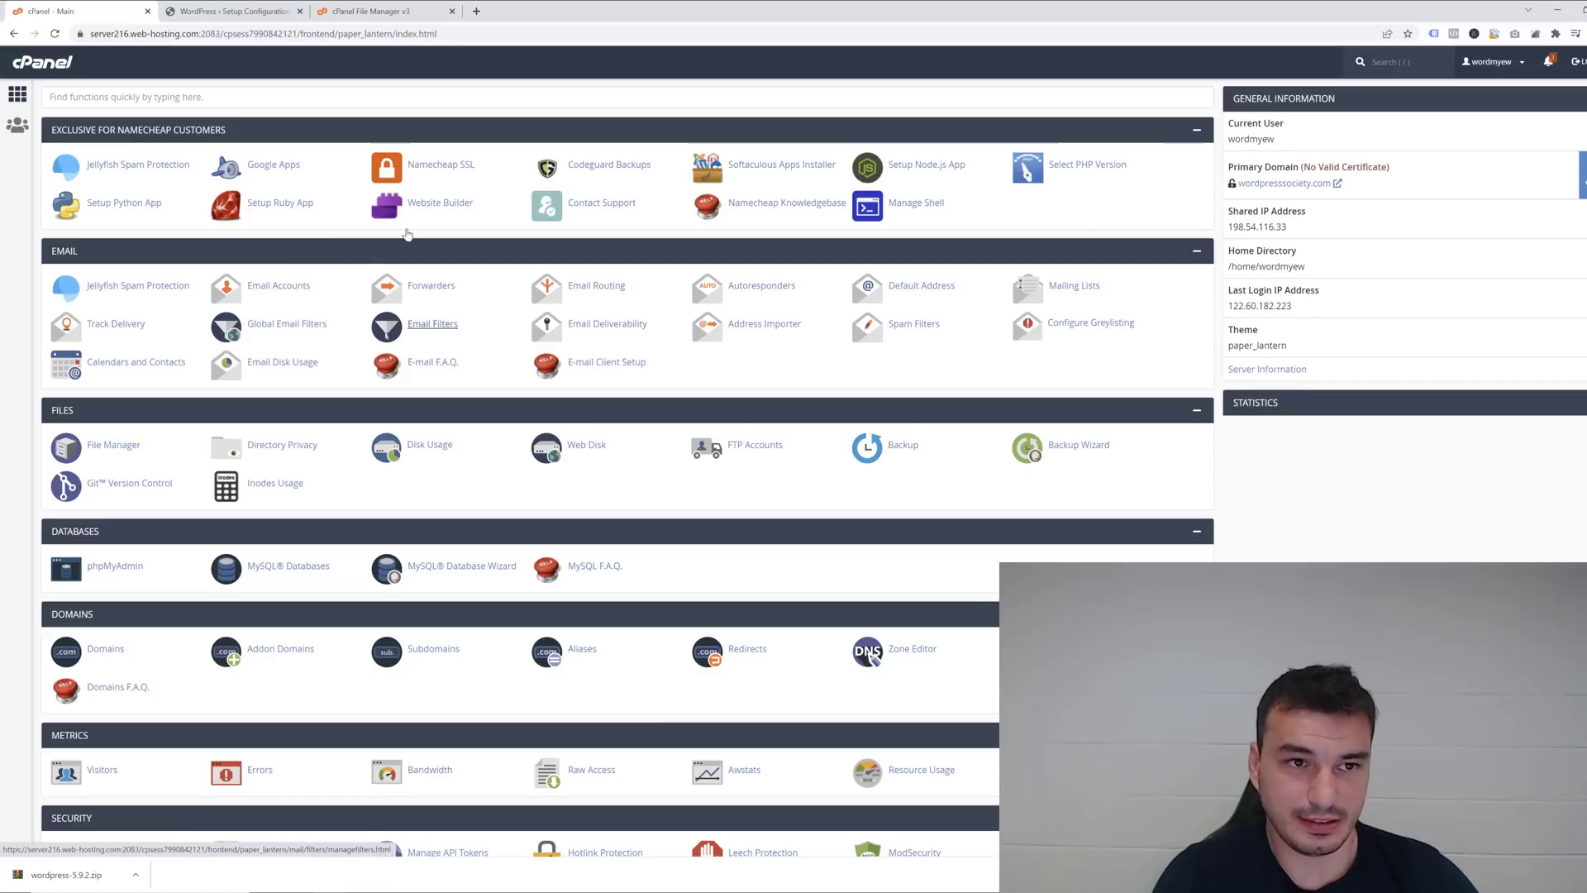
In File Manager, start renaming wp-config-sample.php to wp-config.php by removing '-sample'.
left_click(349, 11)
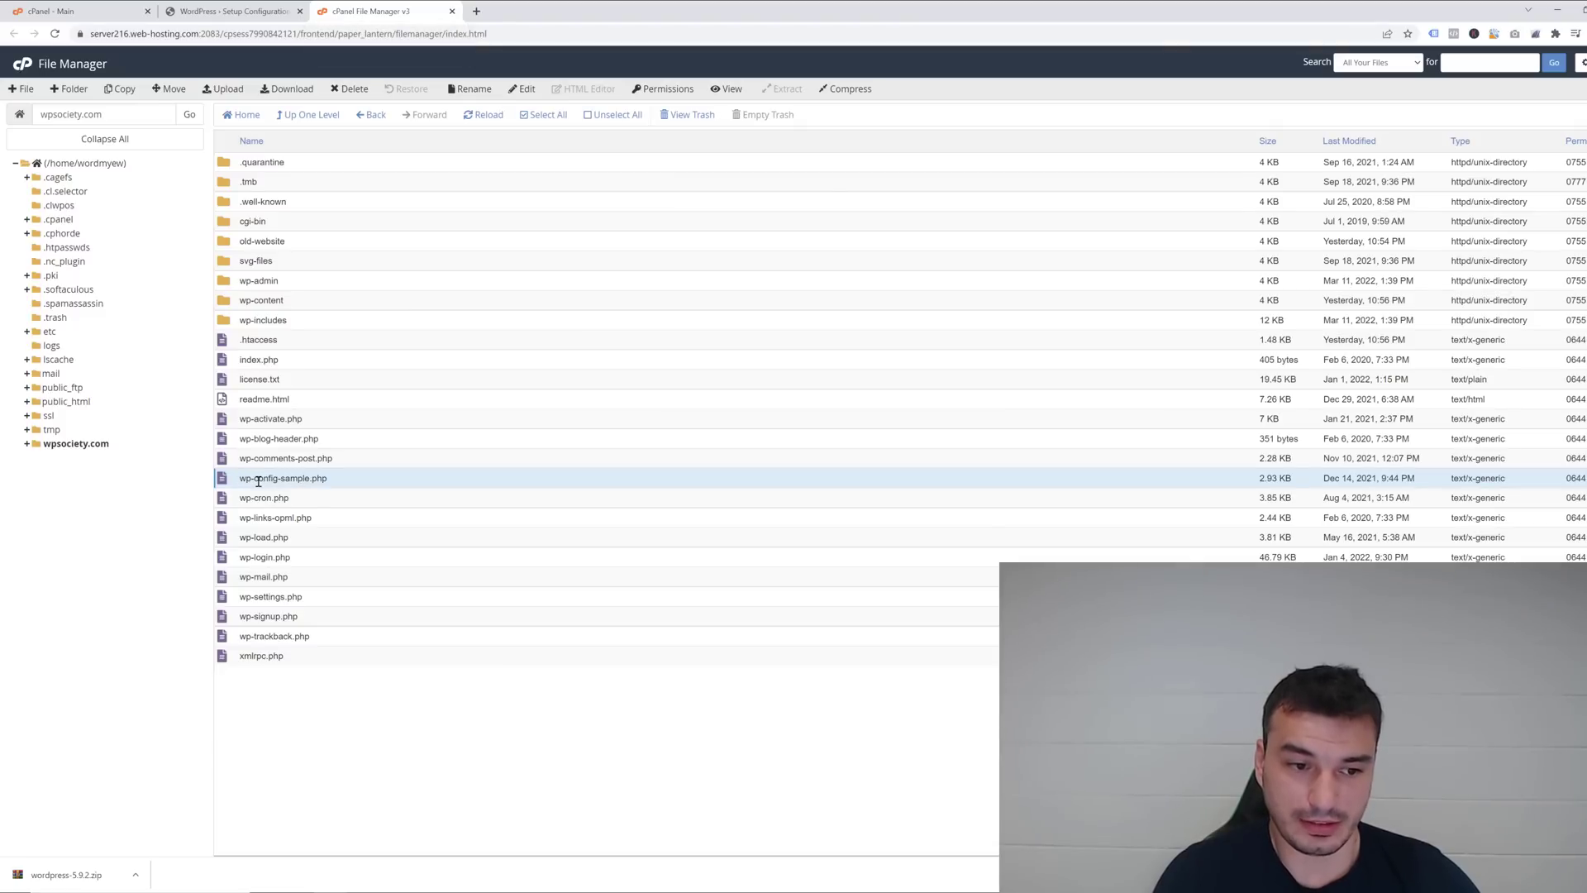
right_click(262, 480)
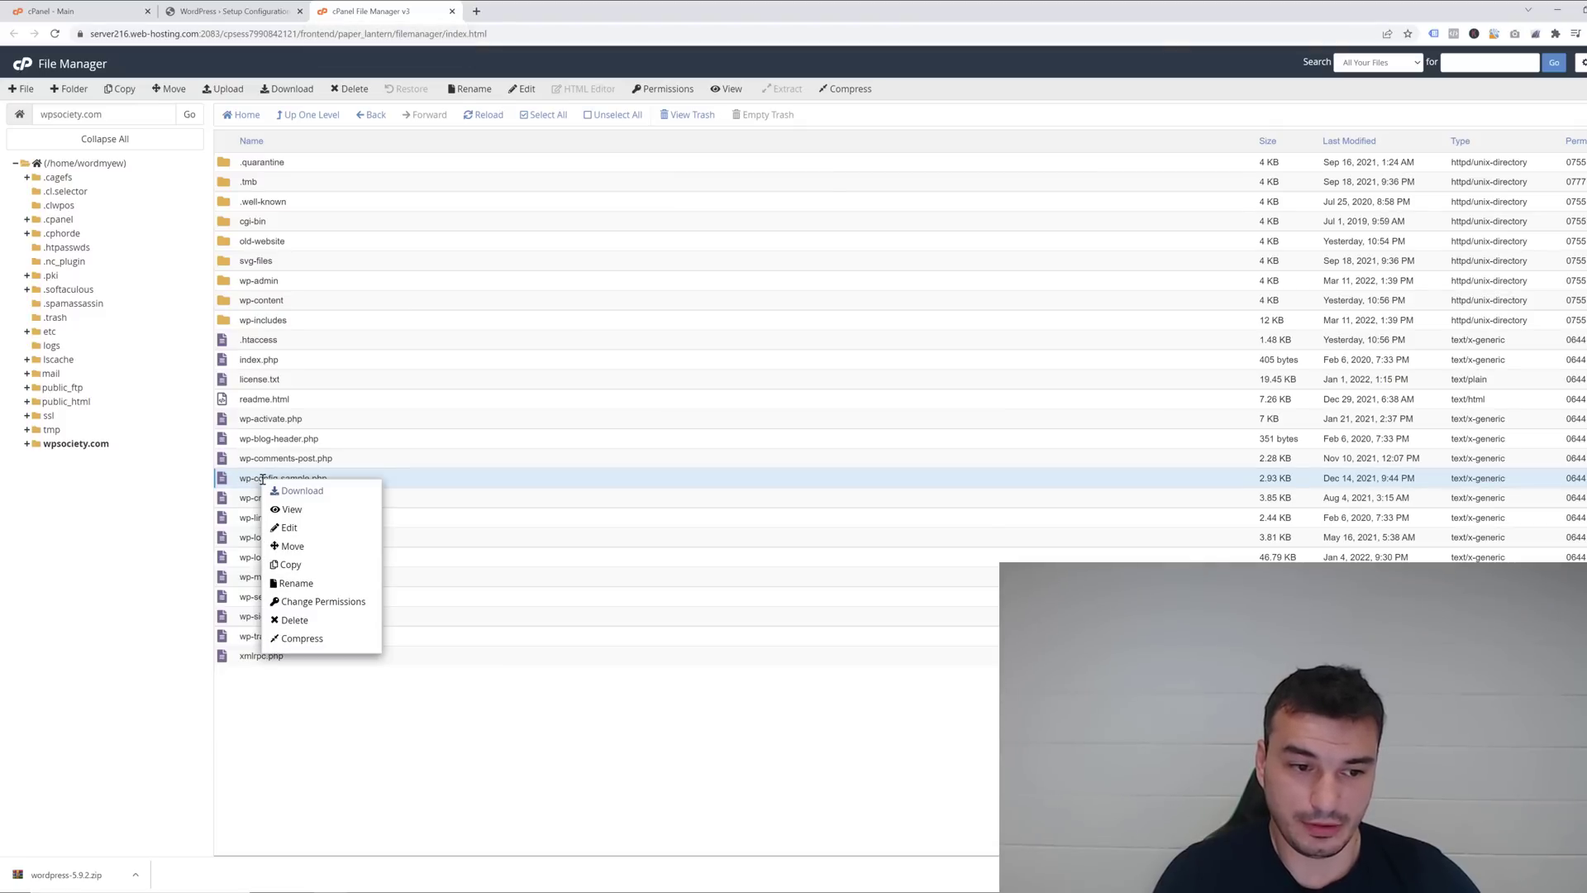
left_click(296, 583)
double_click(739, 464)
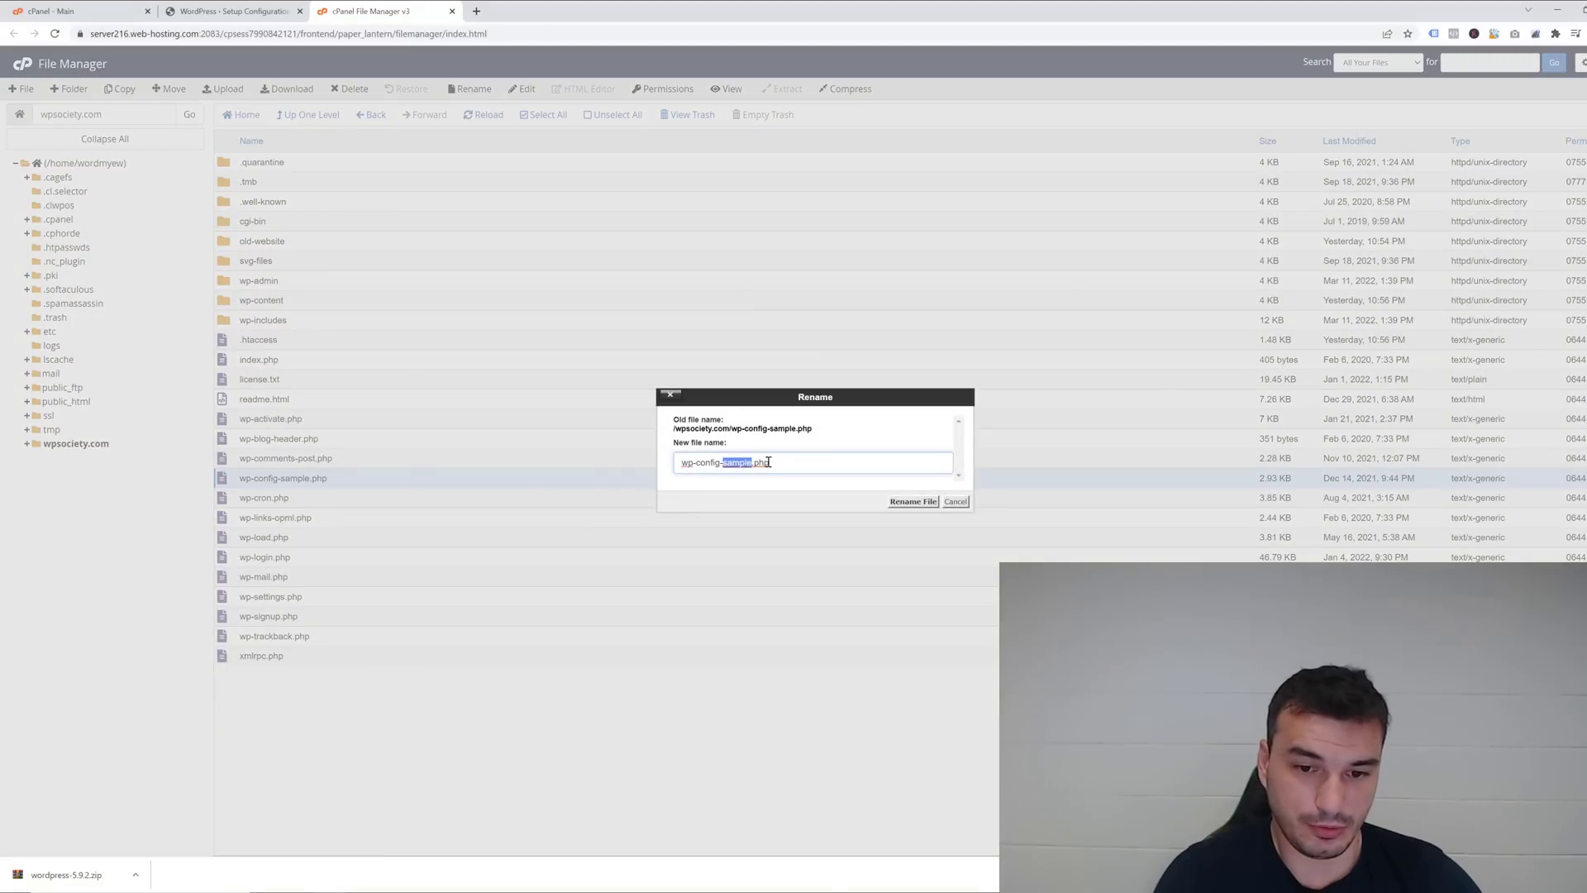
key("BackSpace")
key("BackSpace")
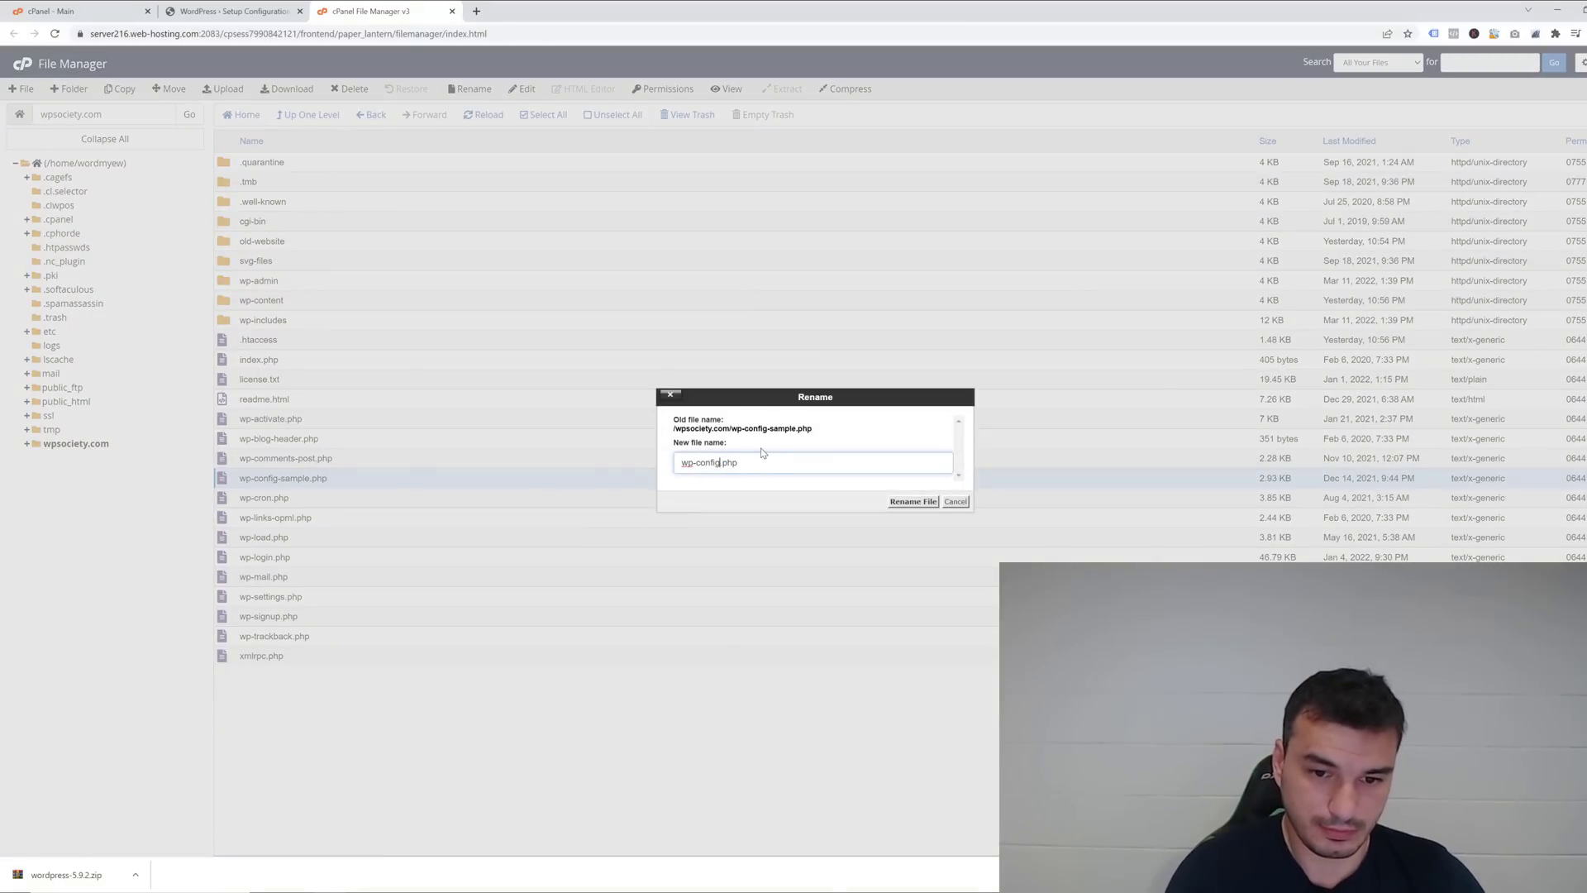
Confirm the rename to wp-config.php and open it in the code editor.
key("Return")
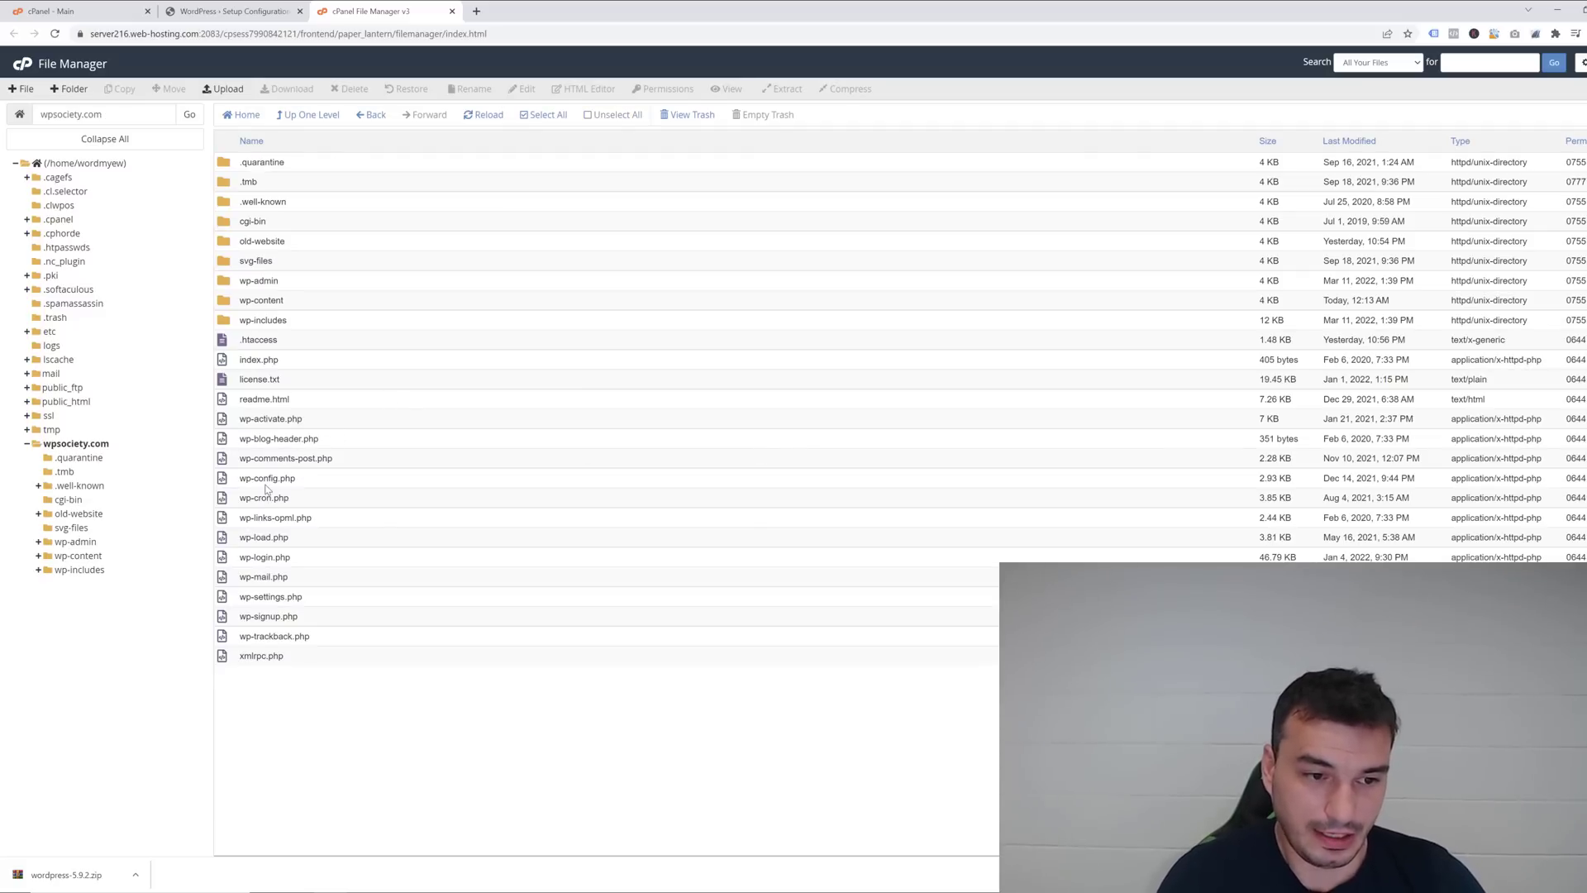
right_click(243, 479)
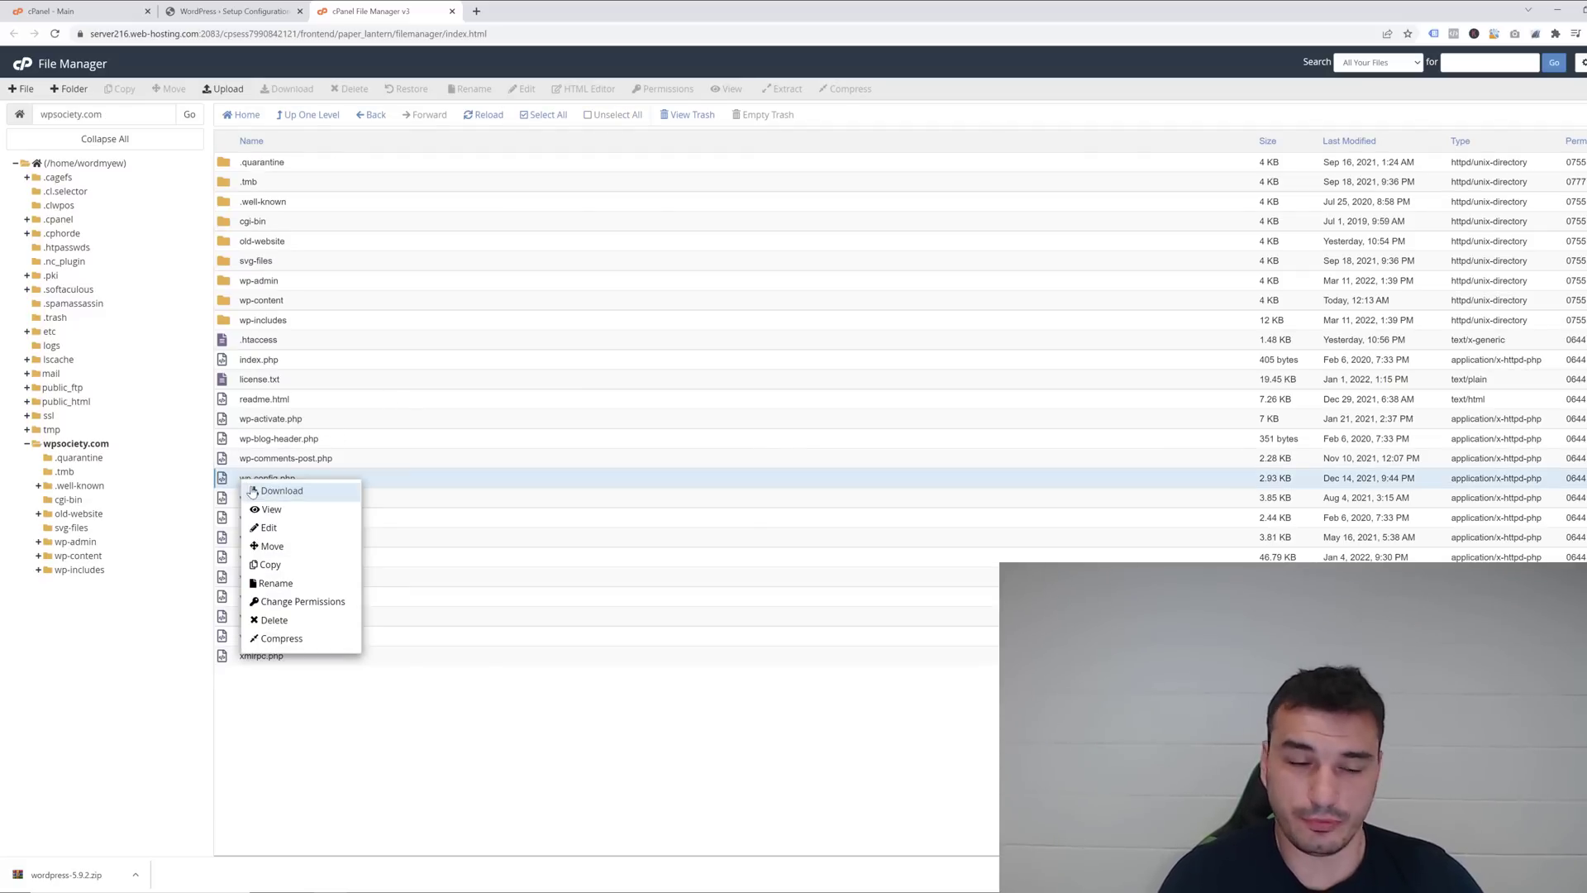
left_click(280, 533)
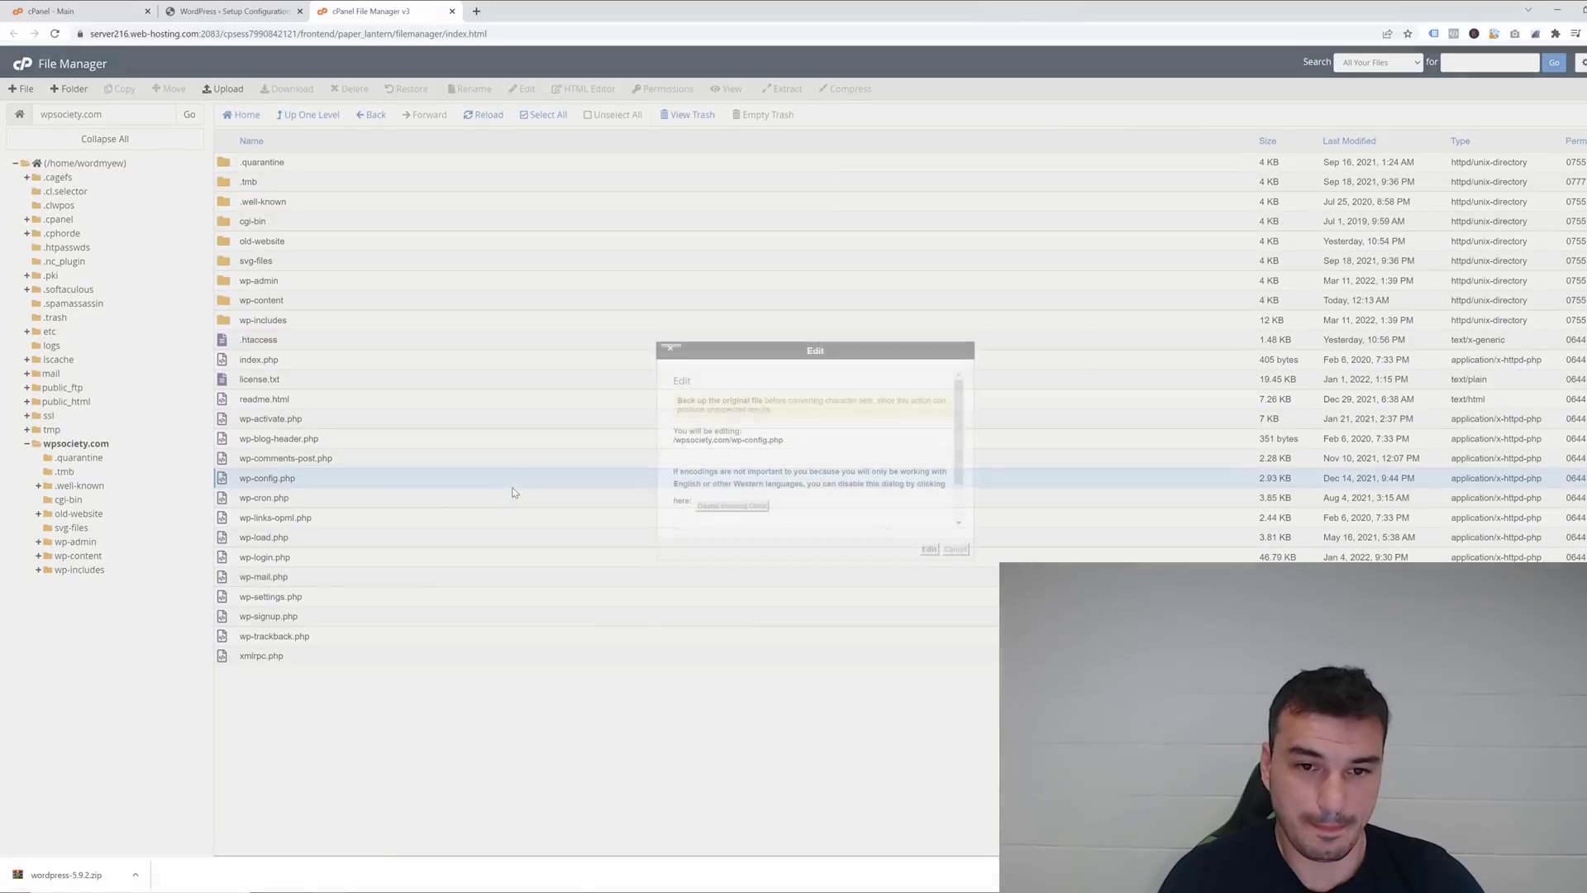
left_click(934, 548)
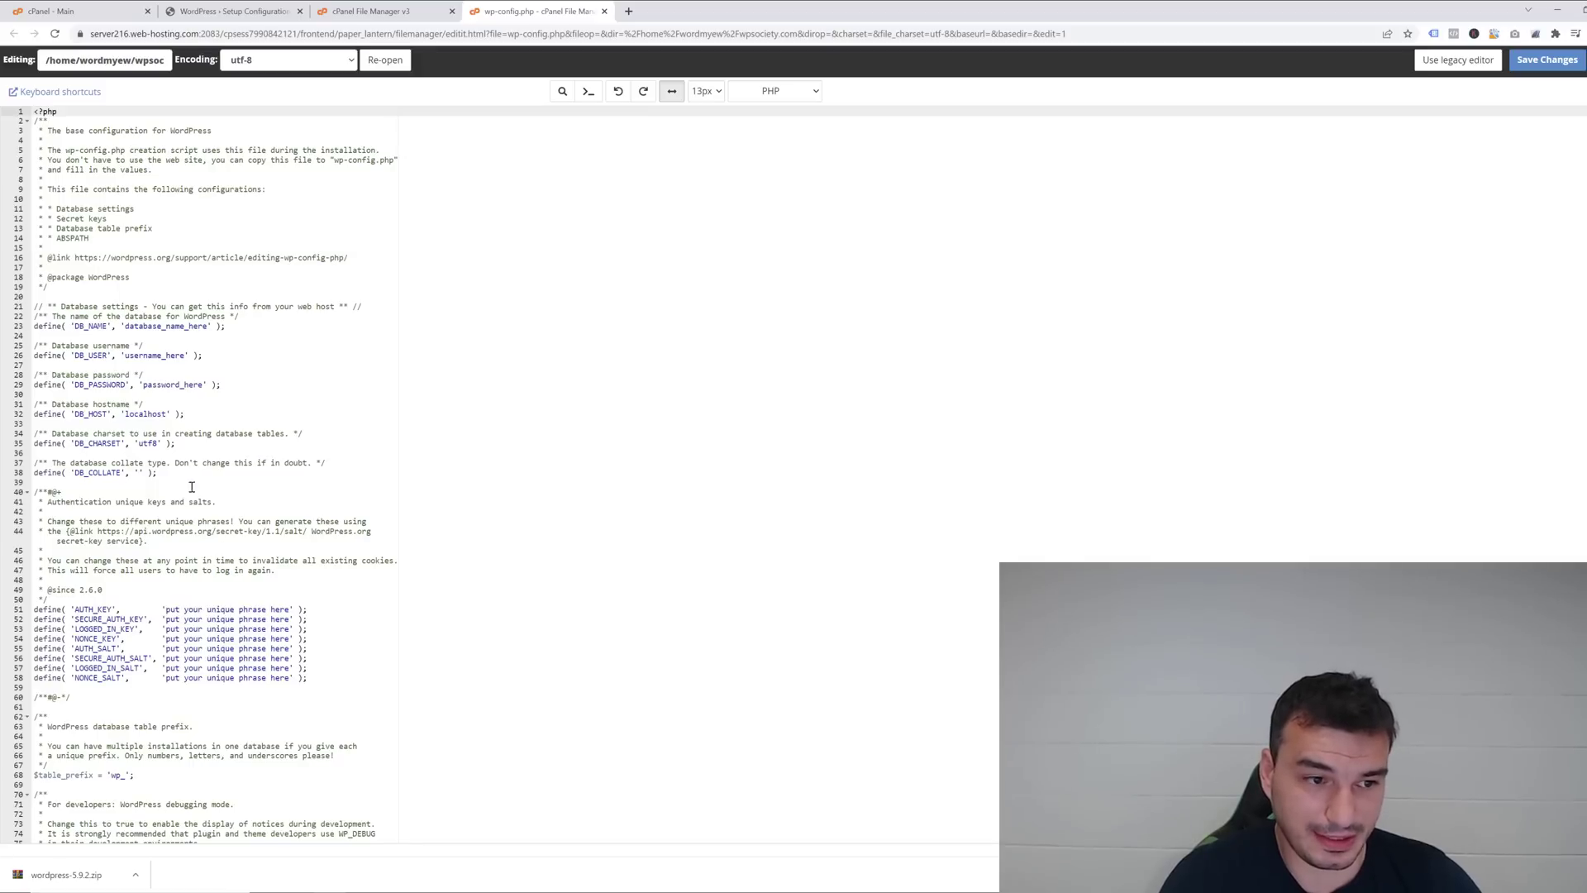
Set DB_NAME in wp-config.php to wordmyew_wpsnew.
left_click(50, 296)
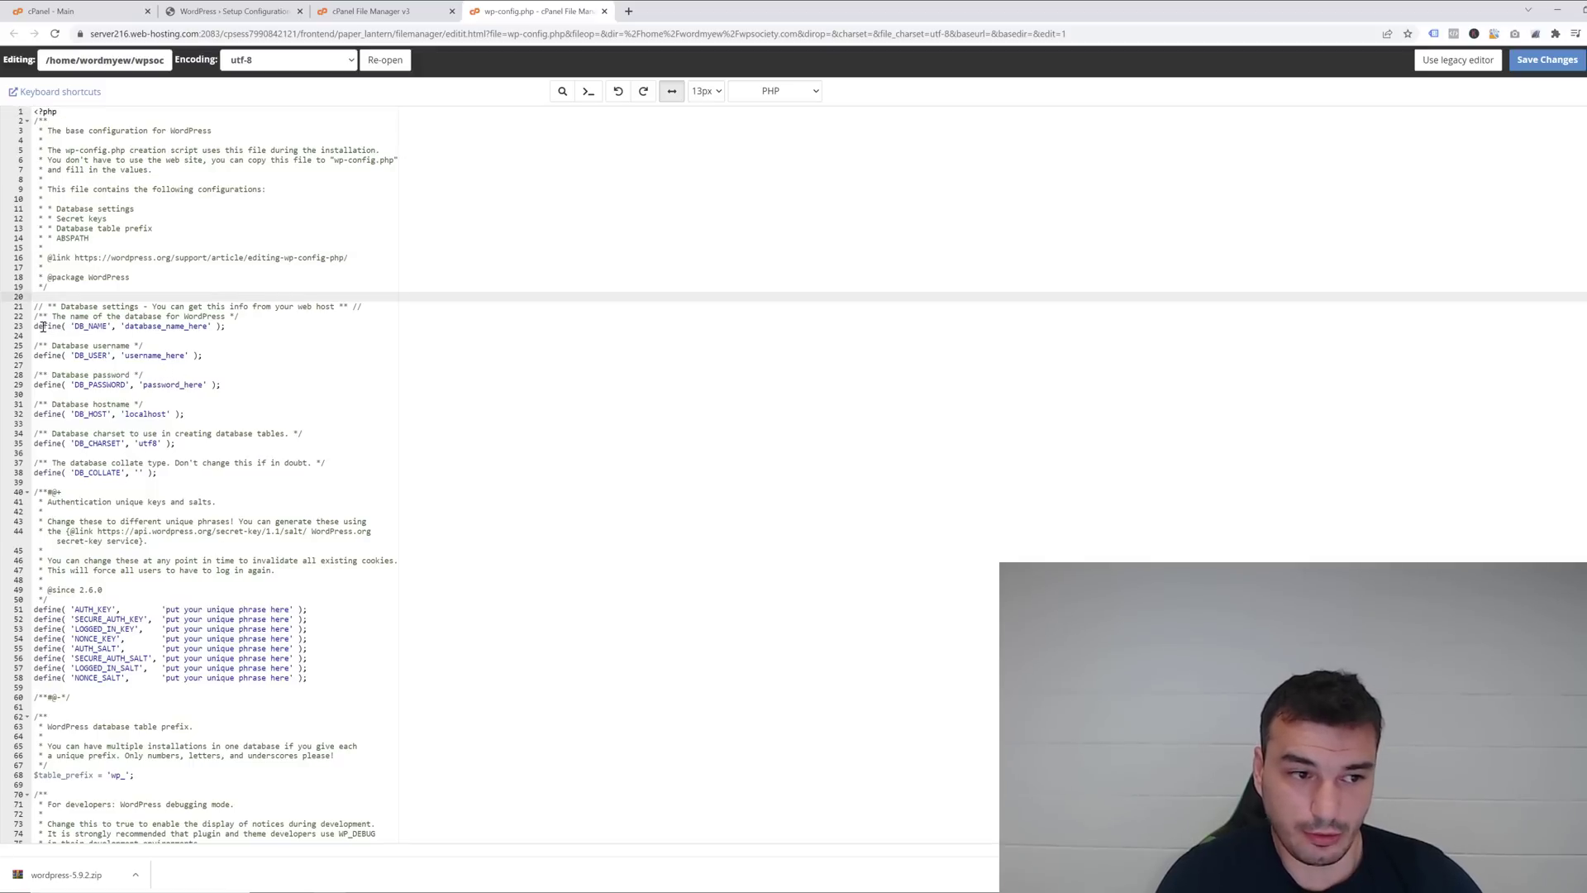
left_click_drag(36, 326, 198, 327)
key("alt+Tab")
left_click(112, 287)
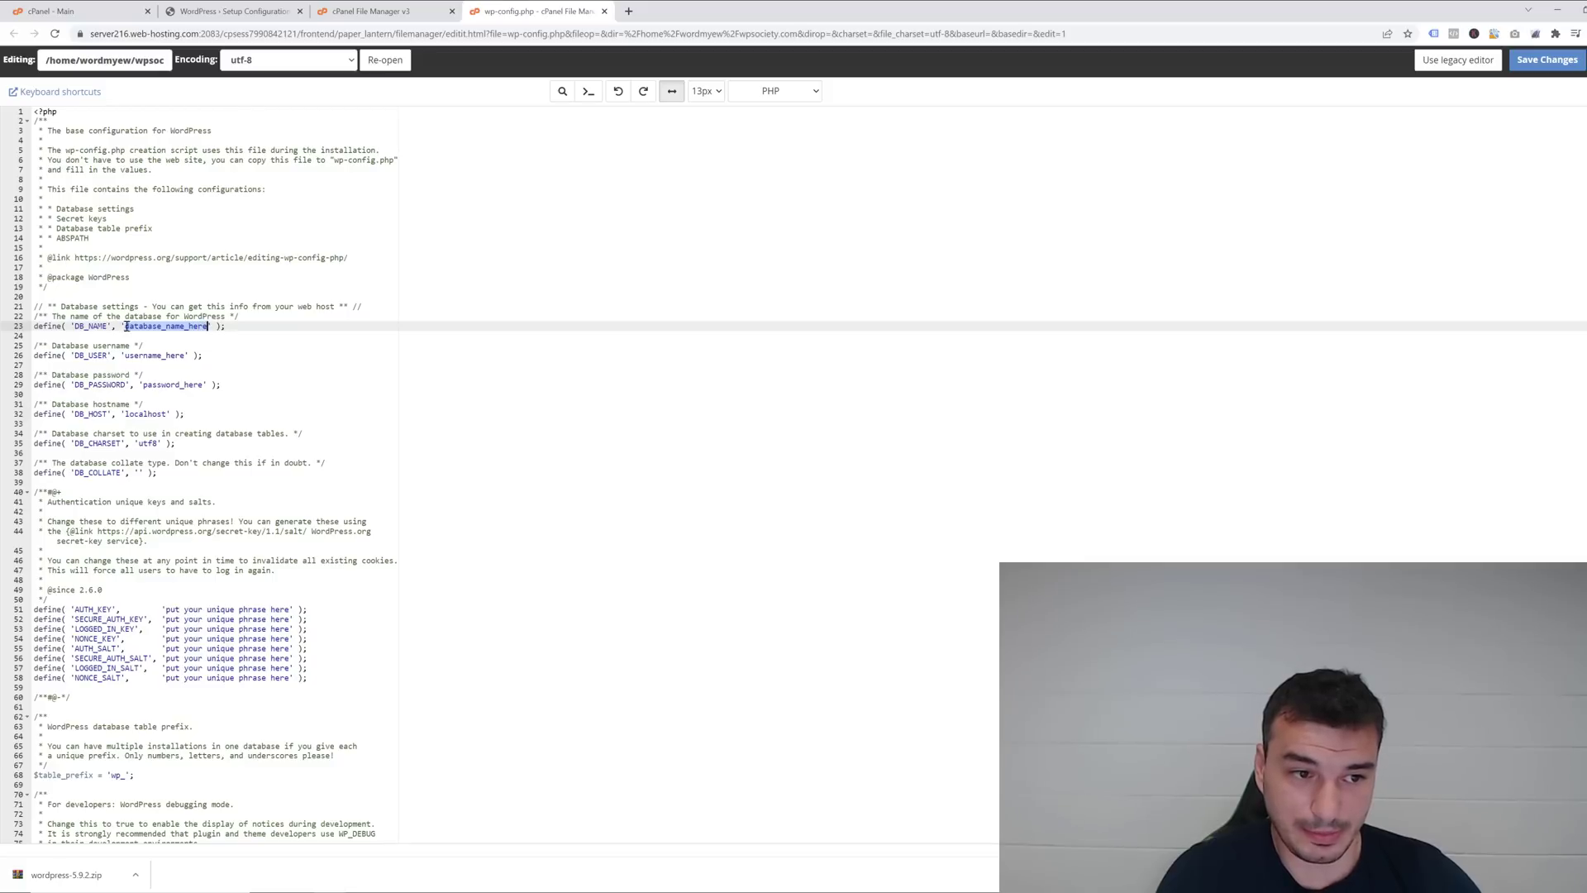
type("wordmyew_wpsnew")
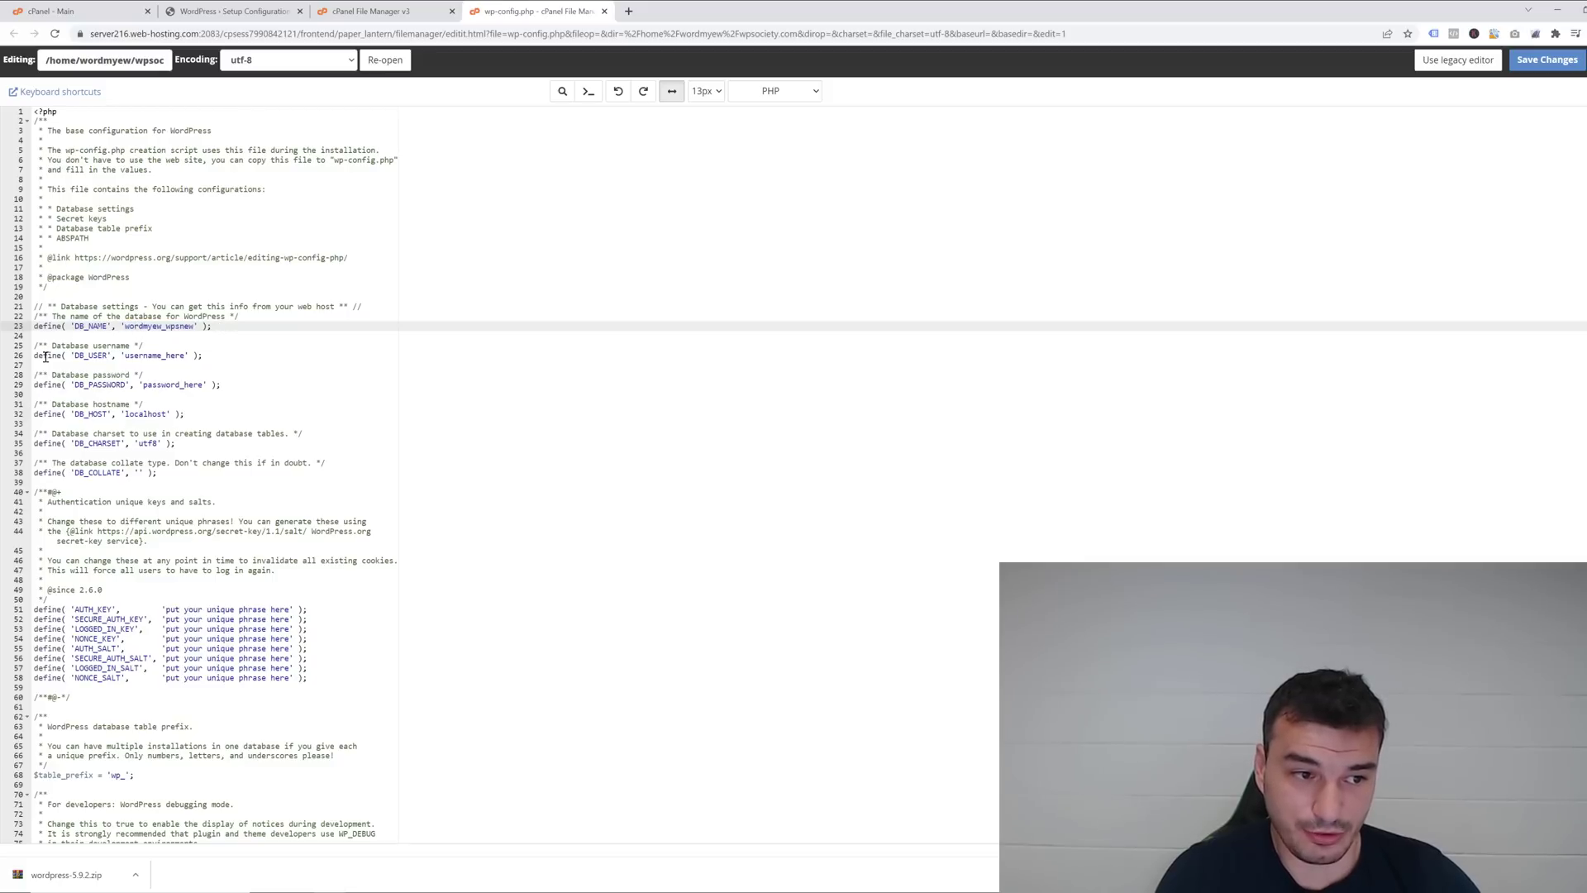
left_click(125, 356)
double_click(145, 356)
key("ctrl+v")
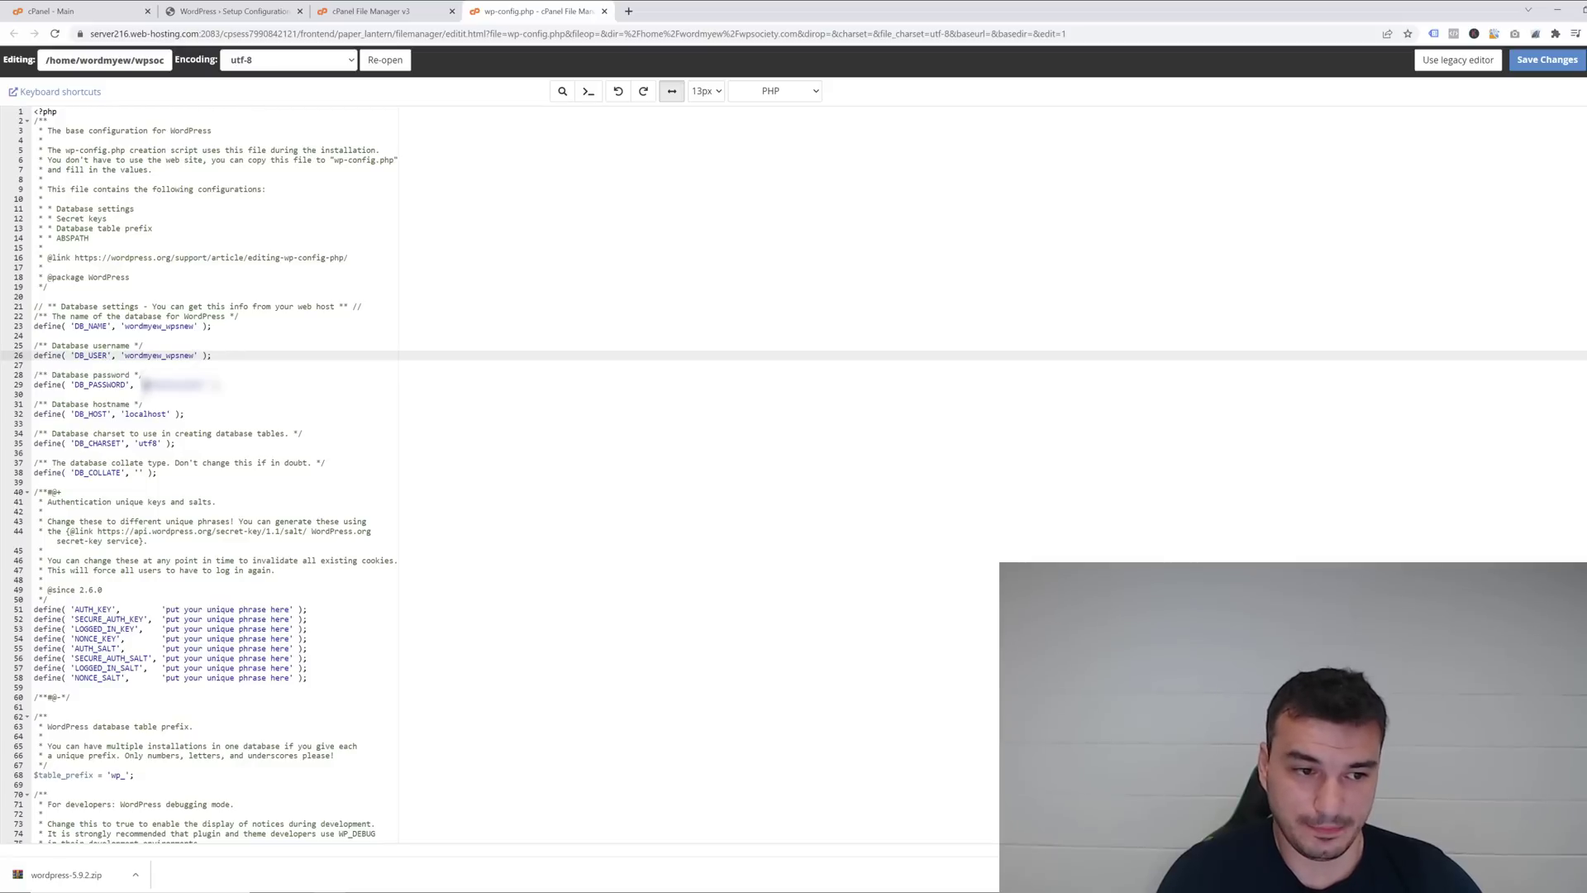
double_click(206, 384)
key("ctrl+v")
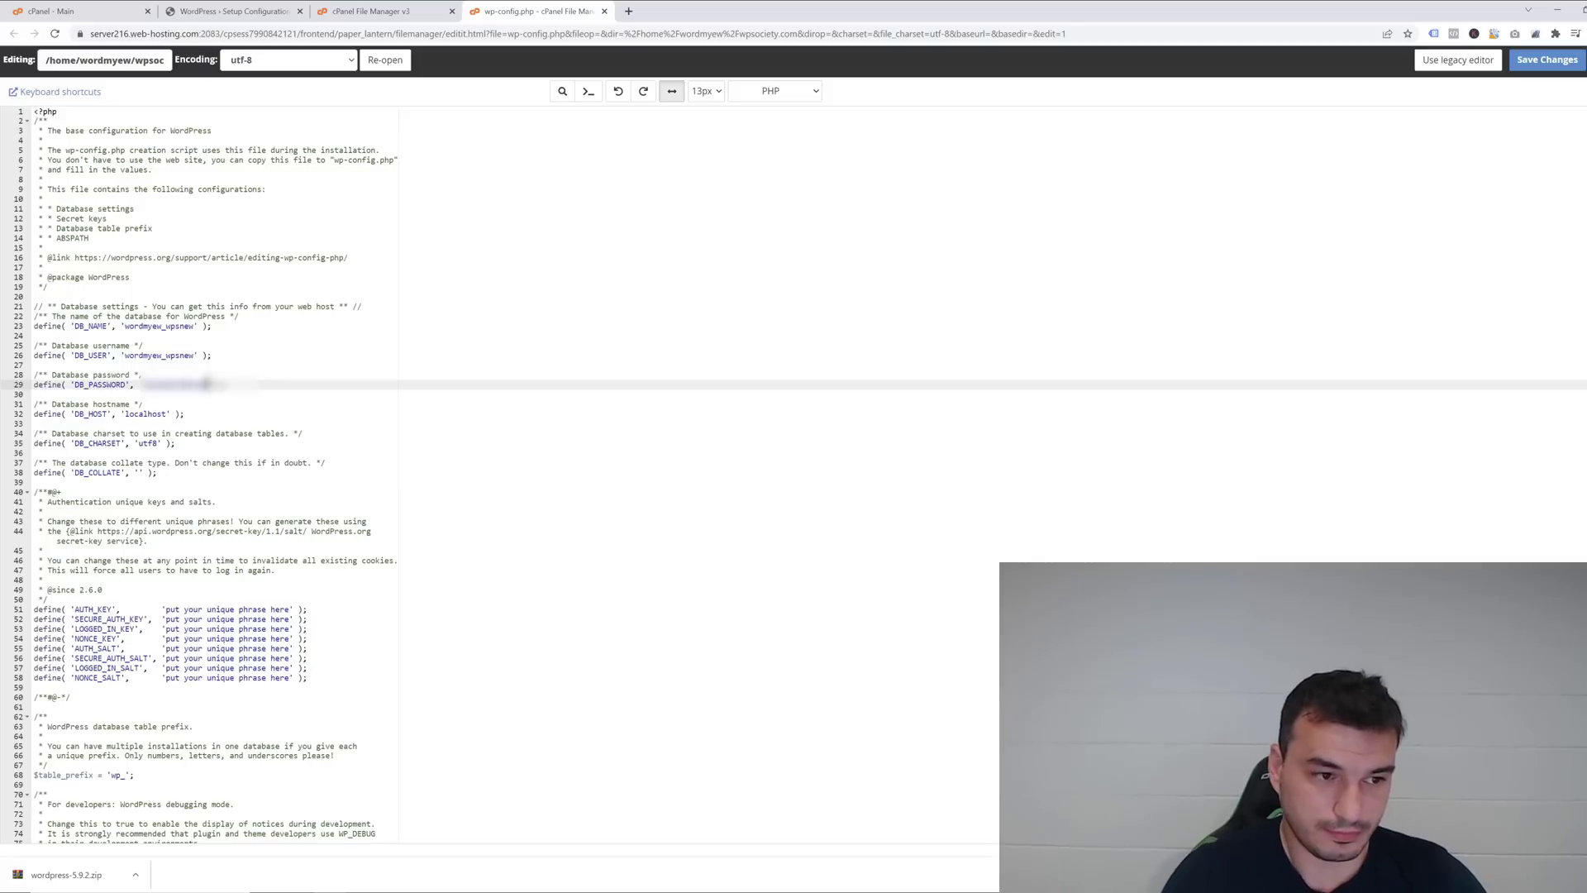
left_click(213, 358)
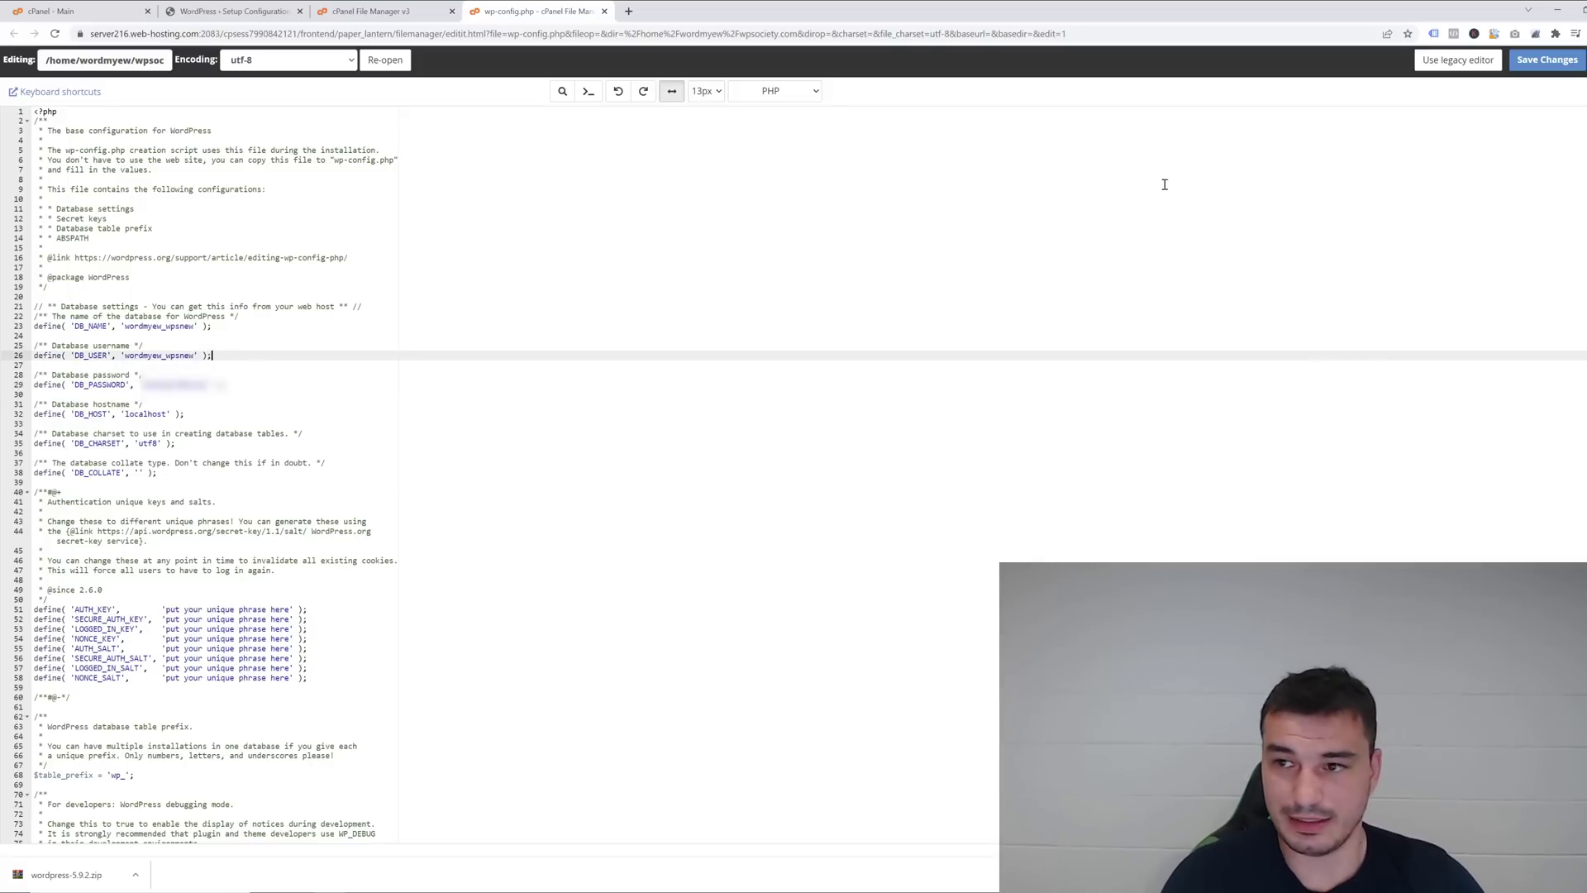
left_click(1547, 60)
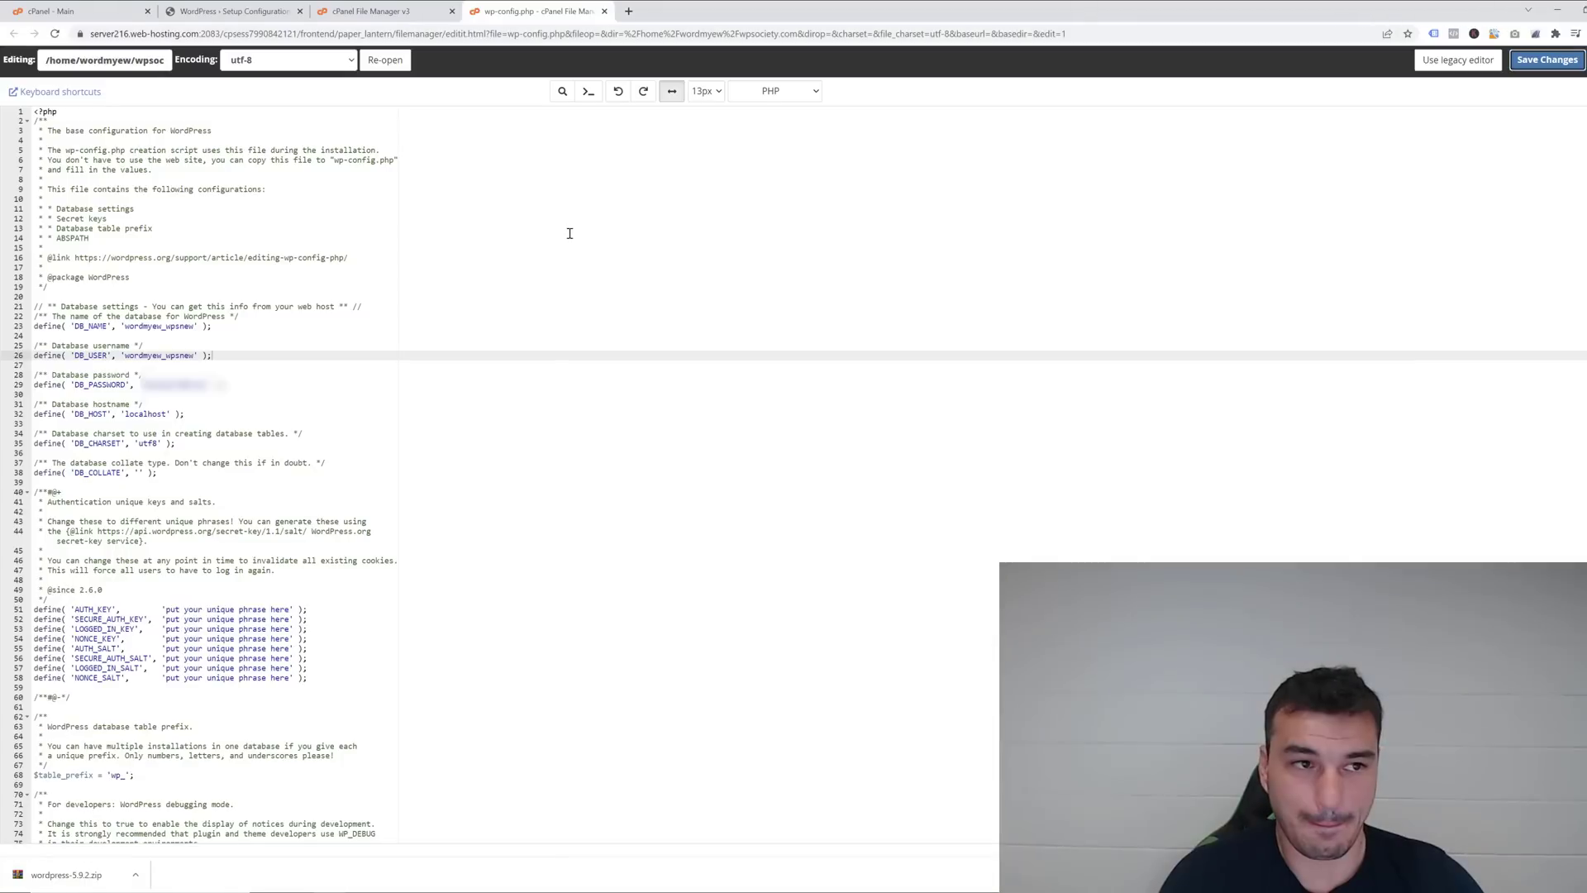
Close the file editor and load wpsociety.com in the WordPress setup tab.
key("ctrl+w")
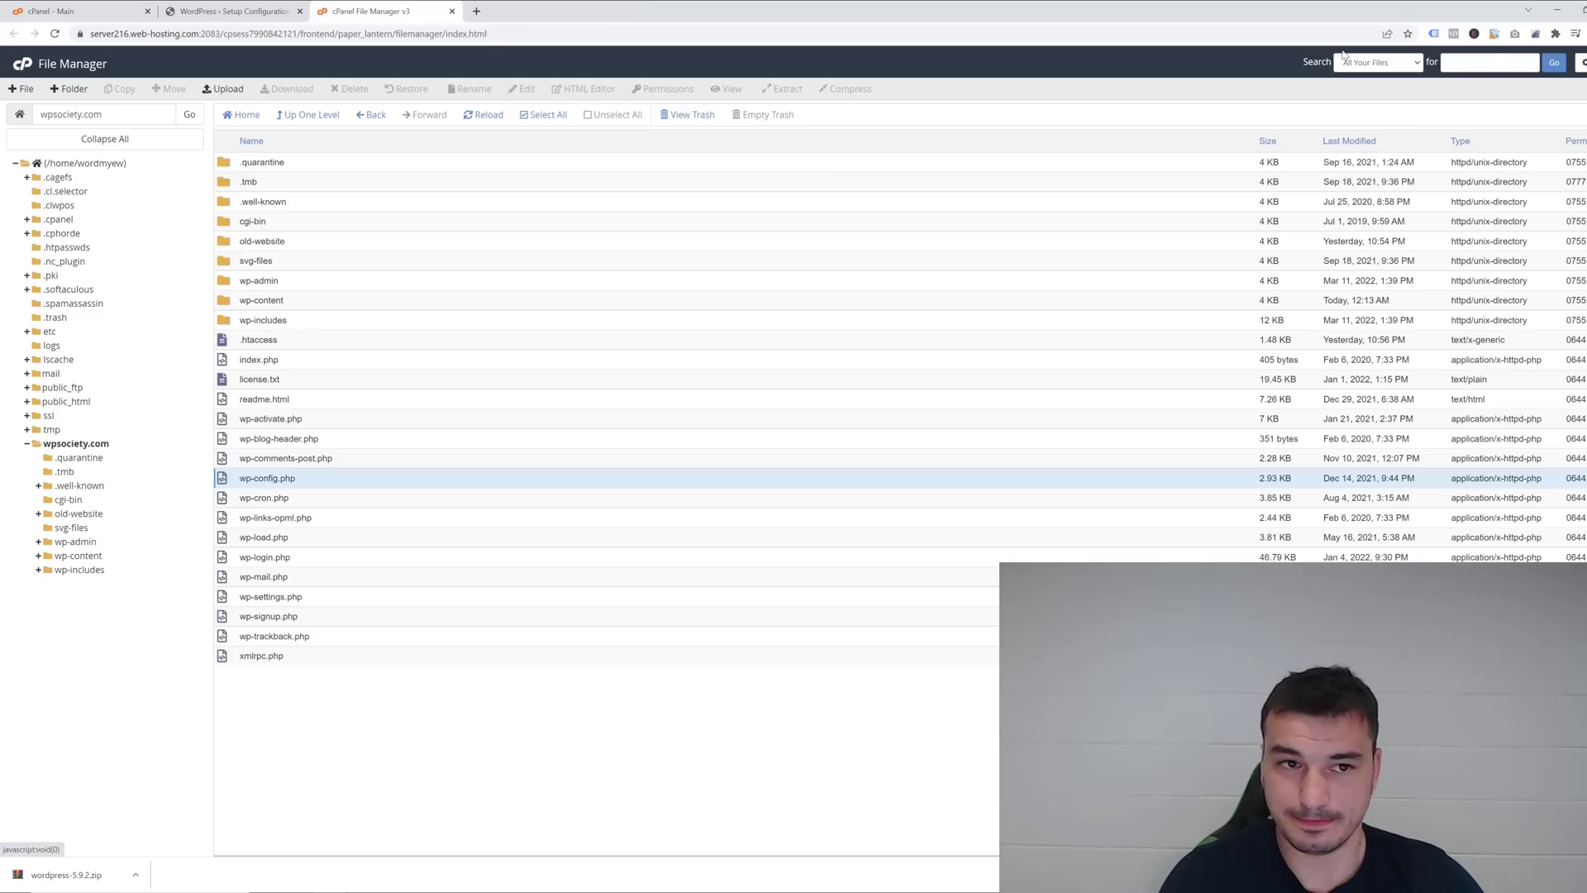
left_click(194, 11)
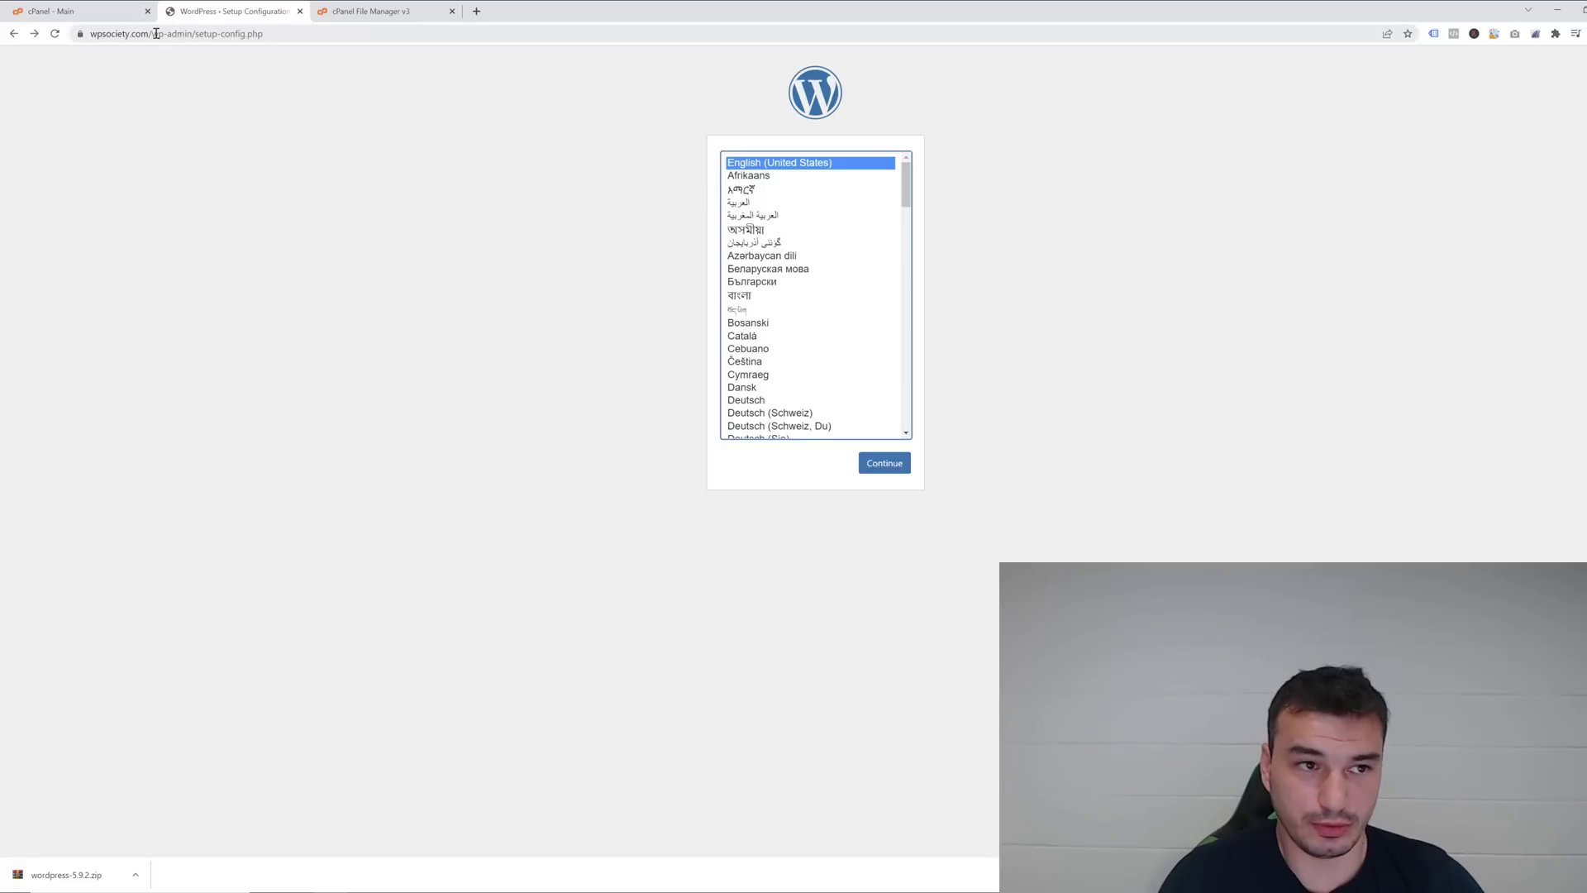
left_click_drag(181, 33, 822, 27)
key("BackSpace")
key("Return")
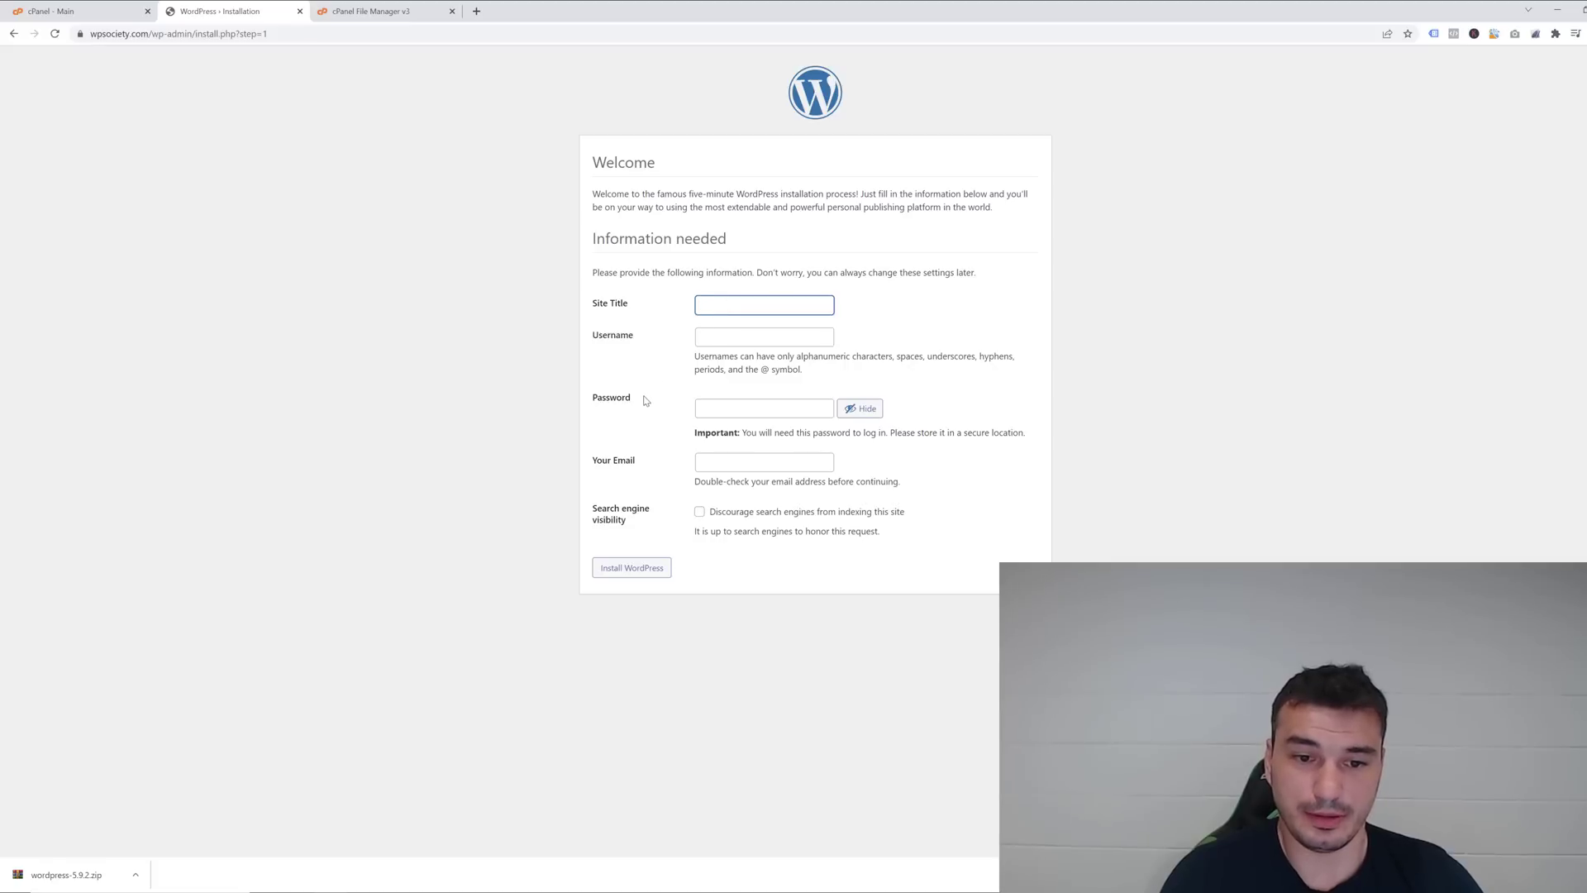
Enter site title 'WP Society', username 'admin' and the admin password.
left_click(713, 299)
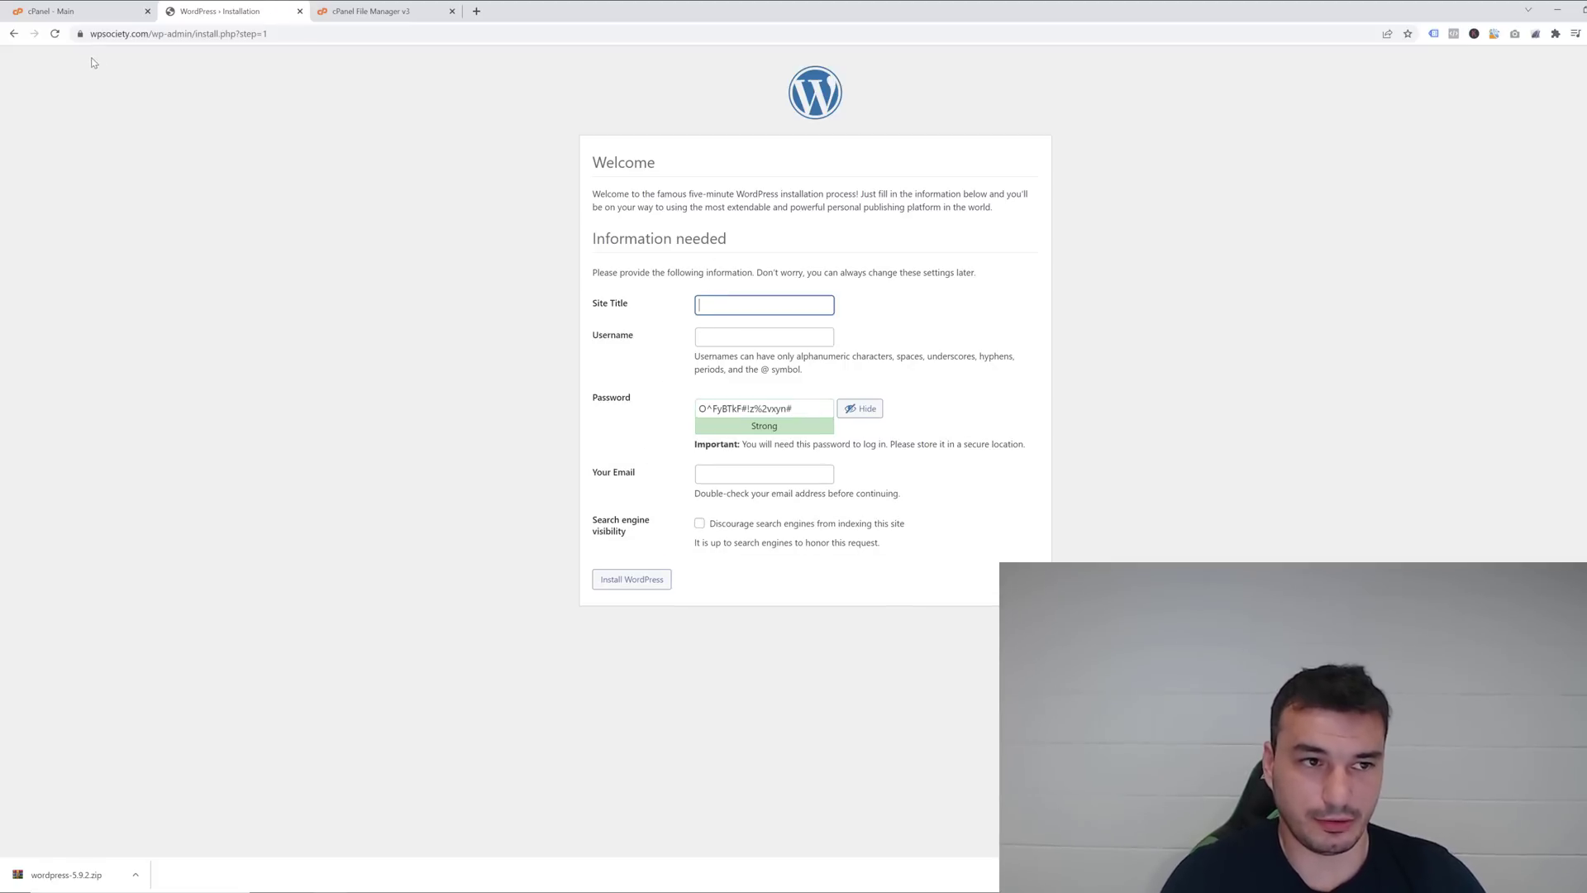
type("WP Society")
left_click(733, 335)
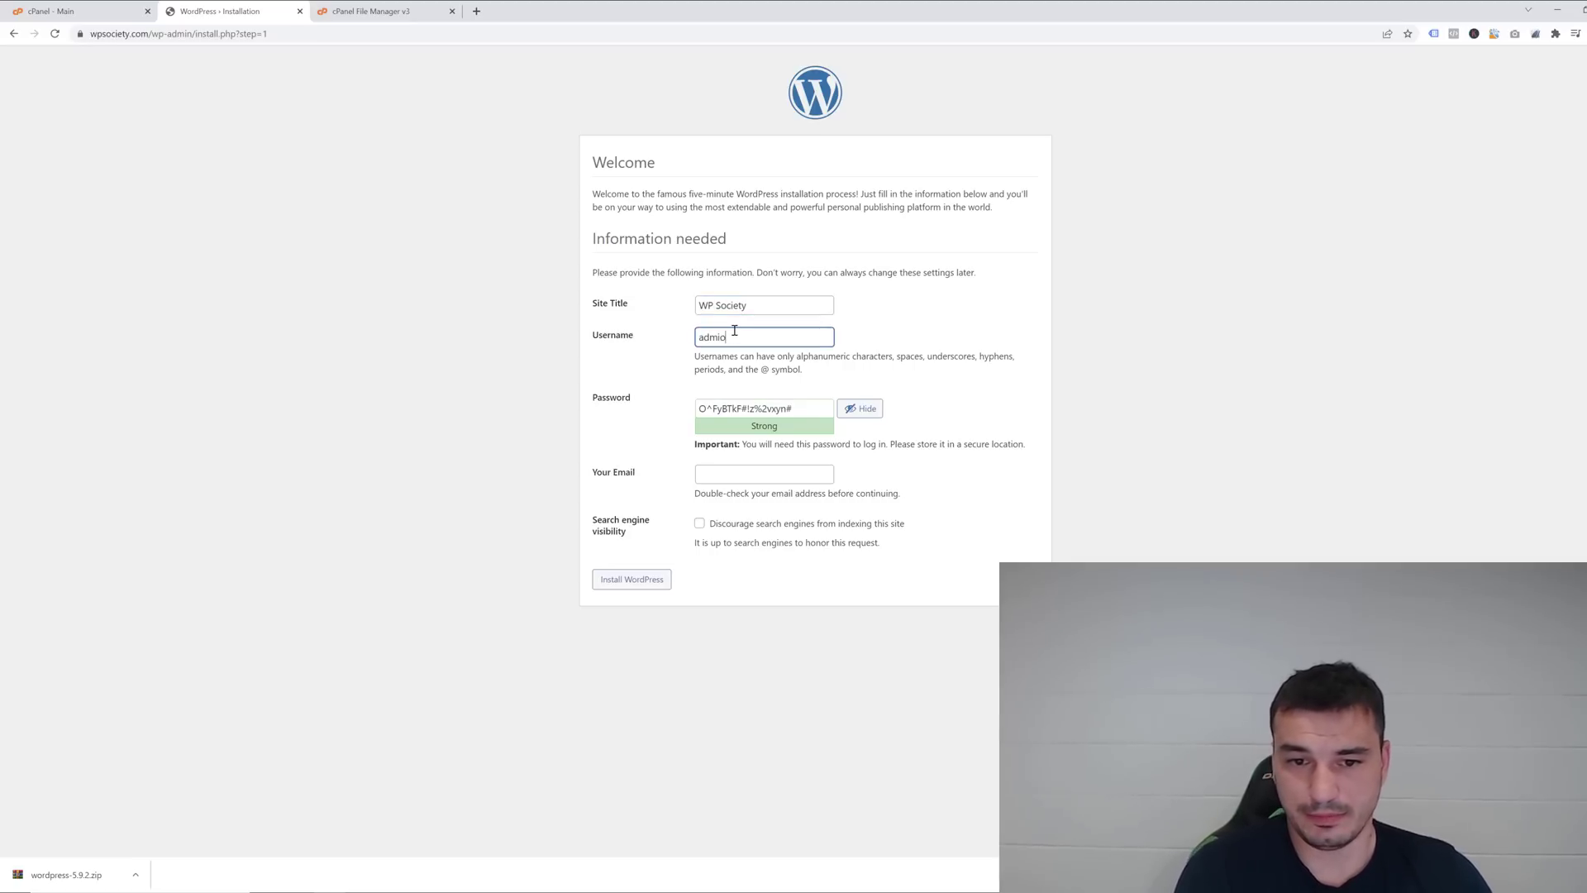
type("admin")
key("Tab")
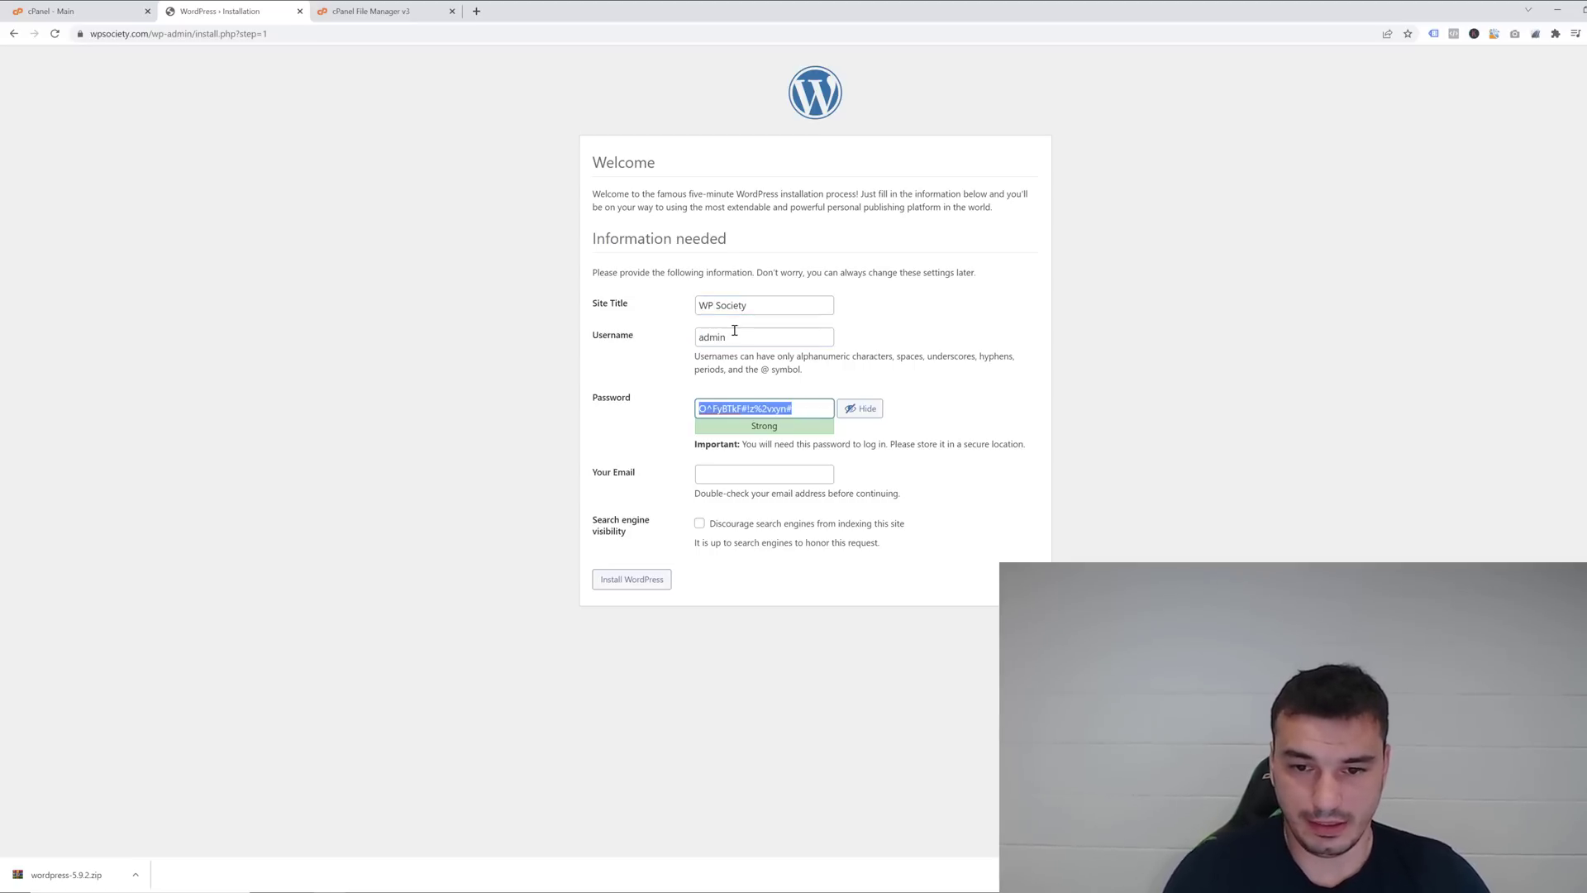
left_click(874, 414)
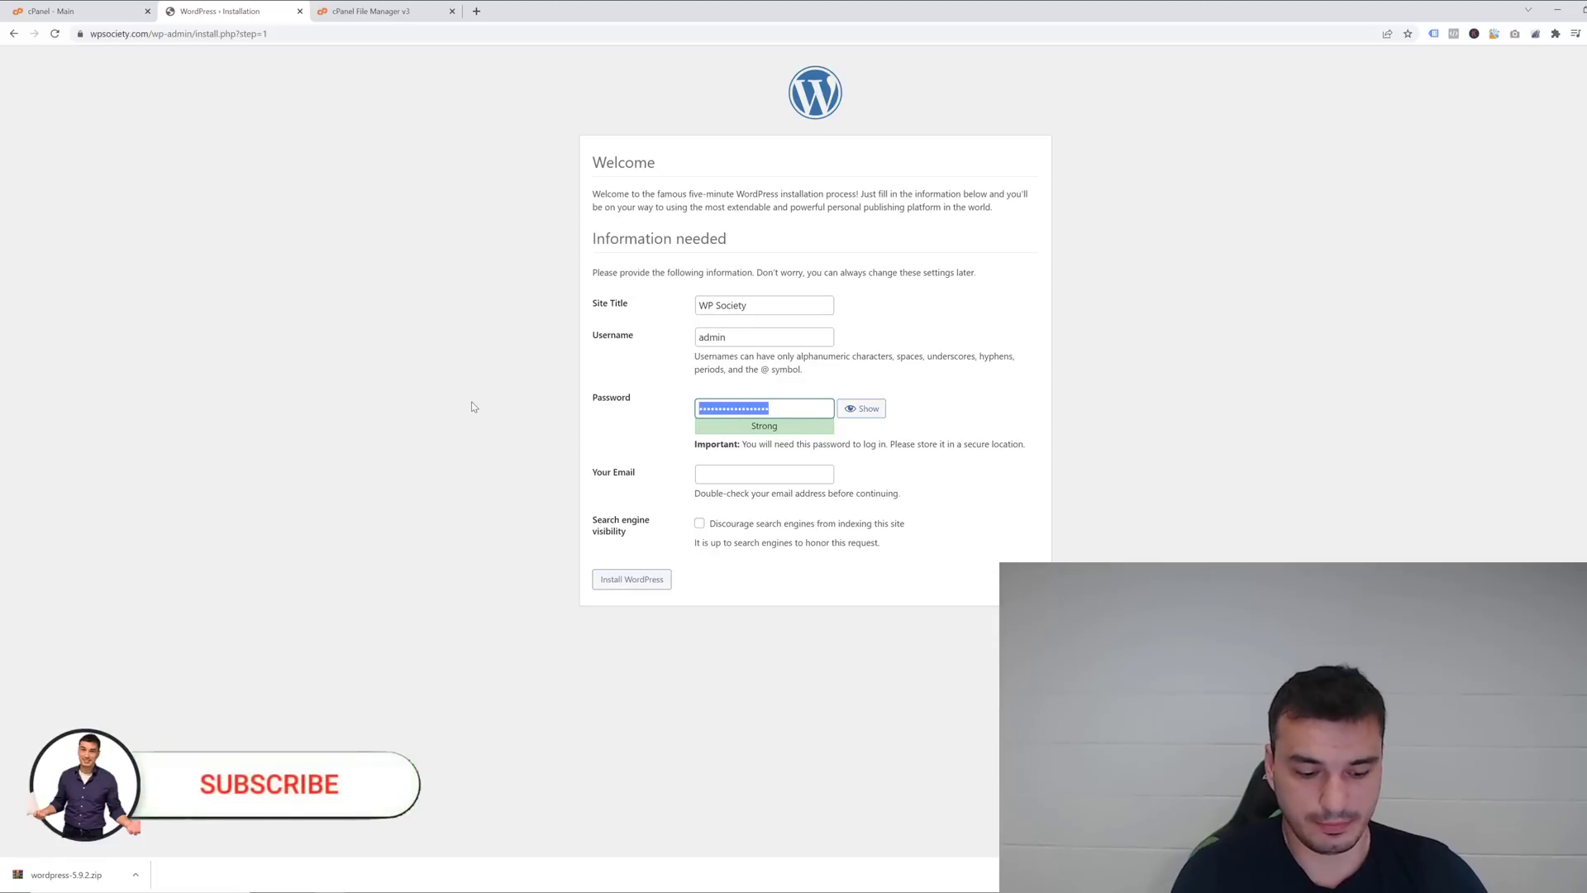
type("123456********")
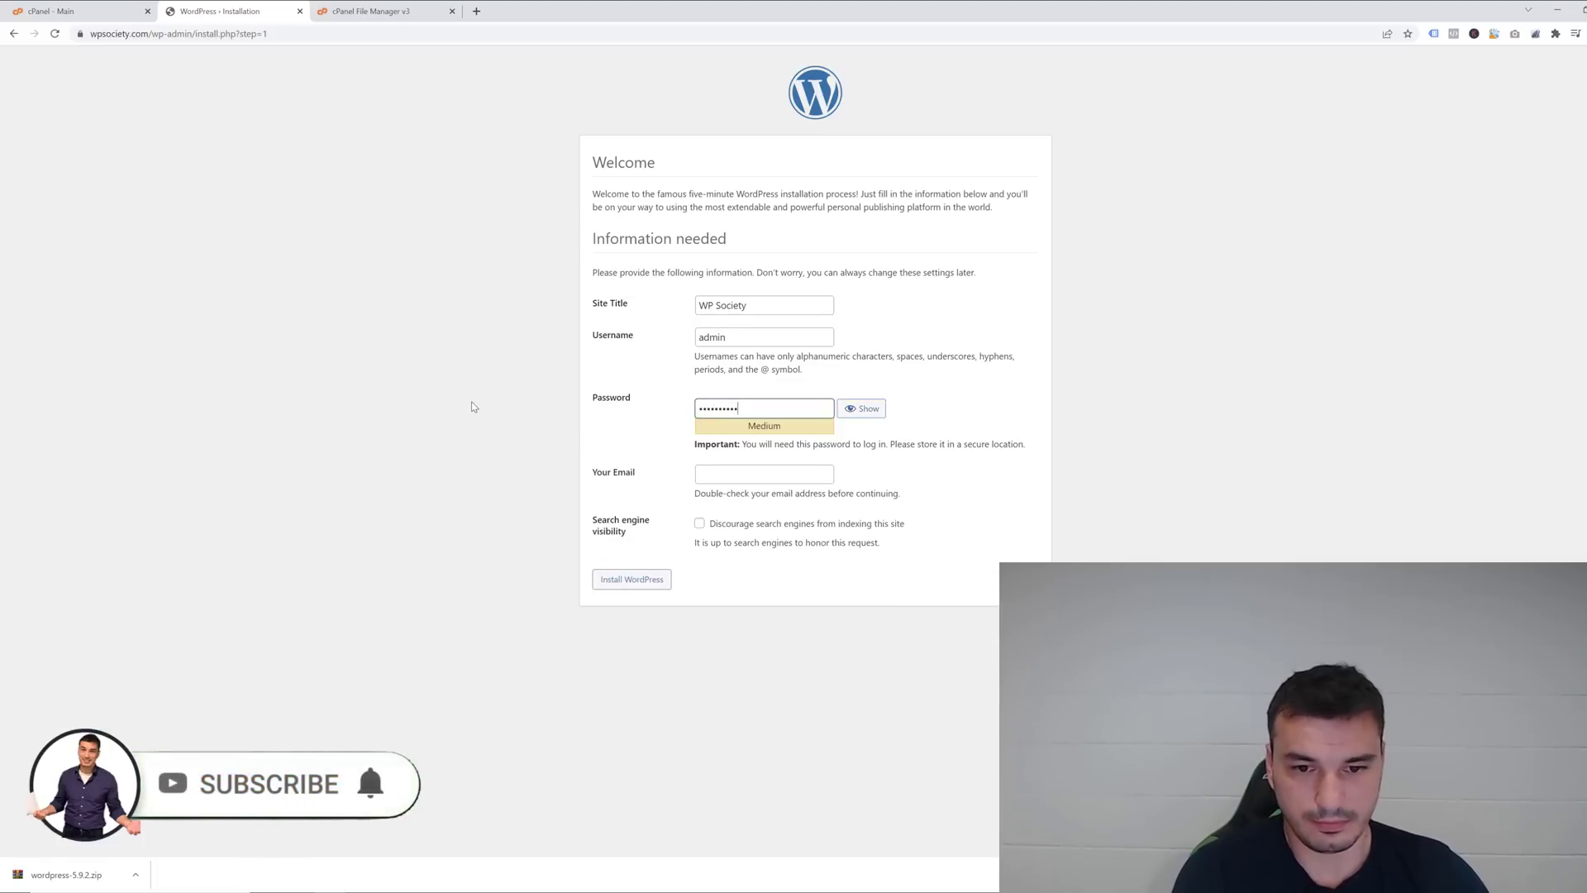
Fill in the admin e-mail address and install WordPress.
left_click(775, 481)
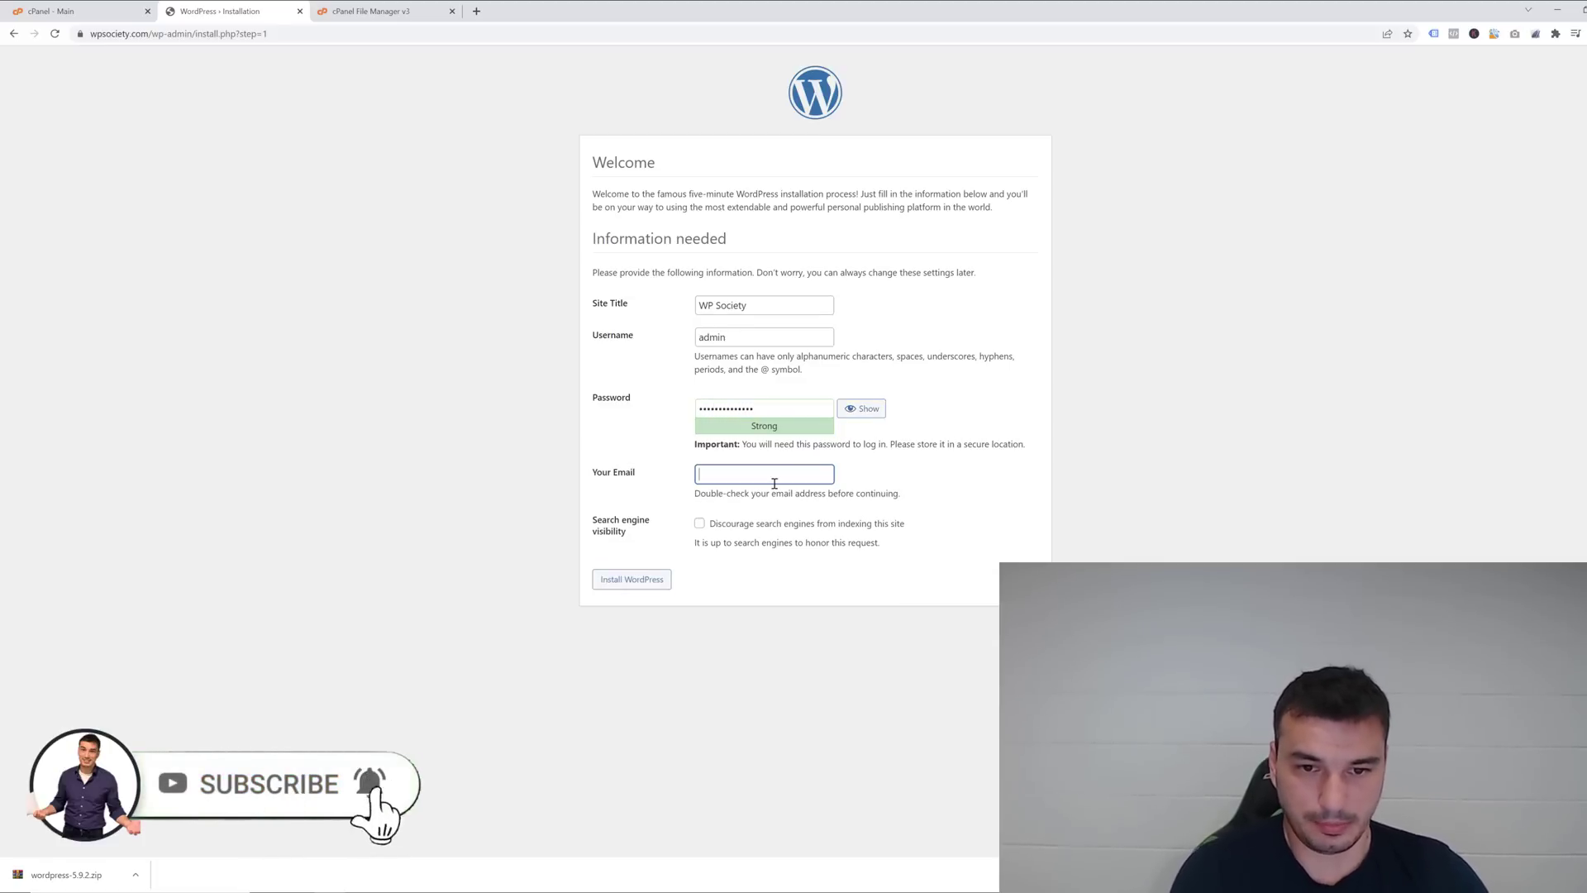
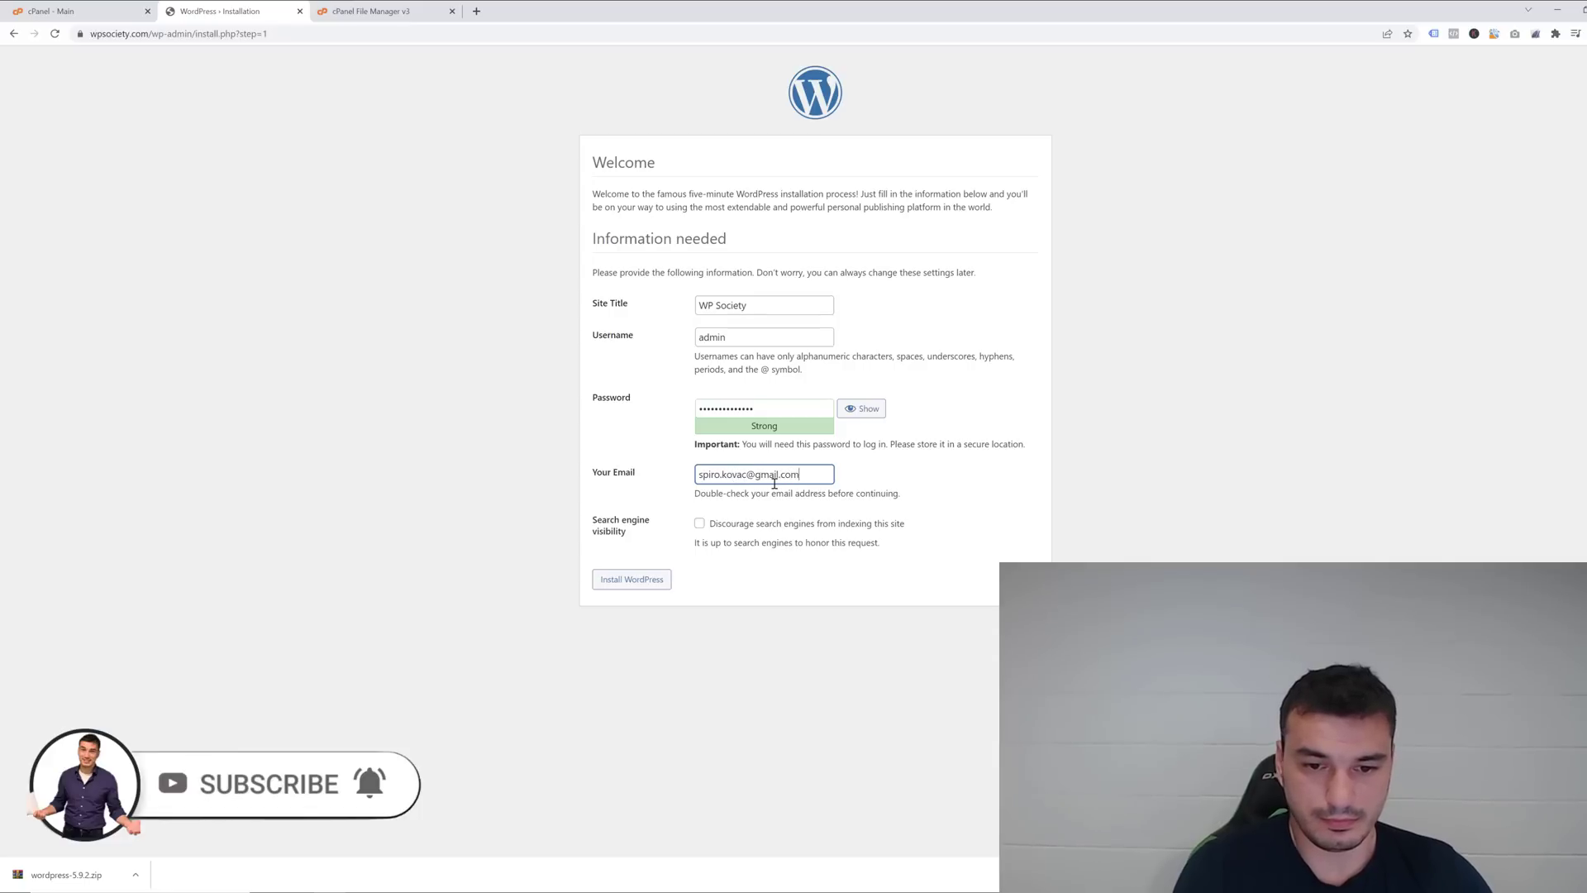
left_click(639, 522)
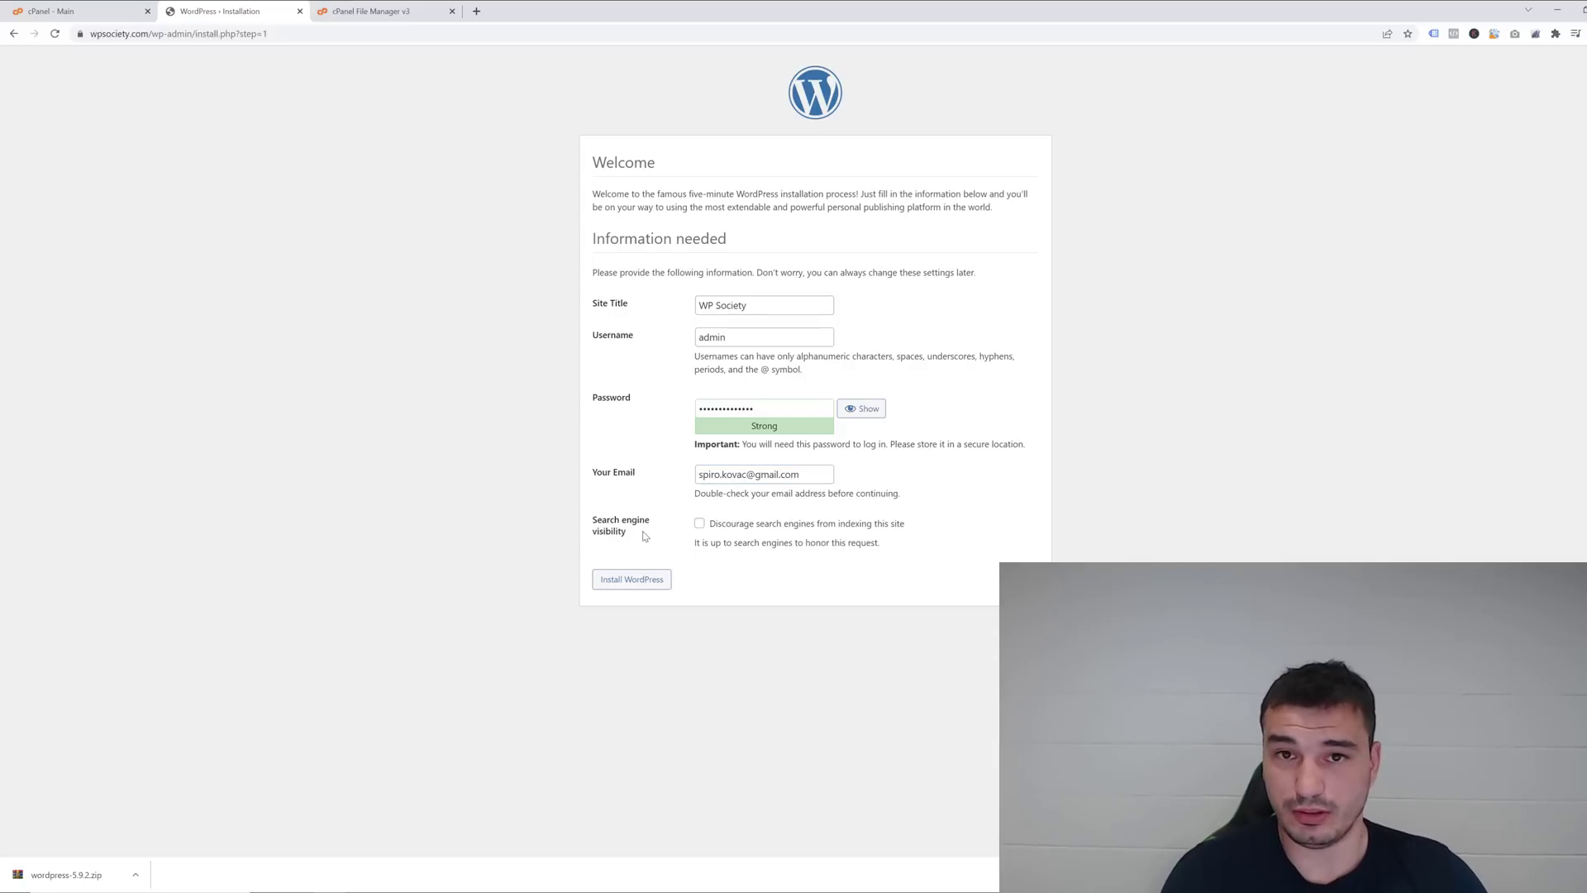
left_click(650, 581)
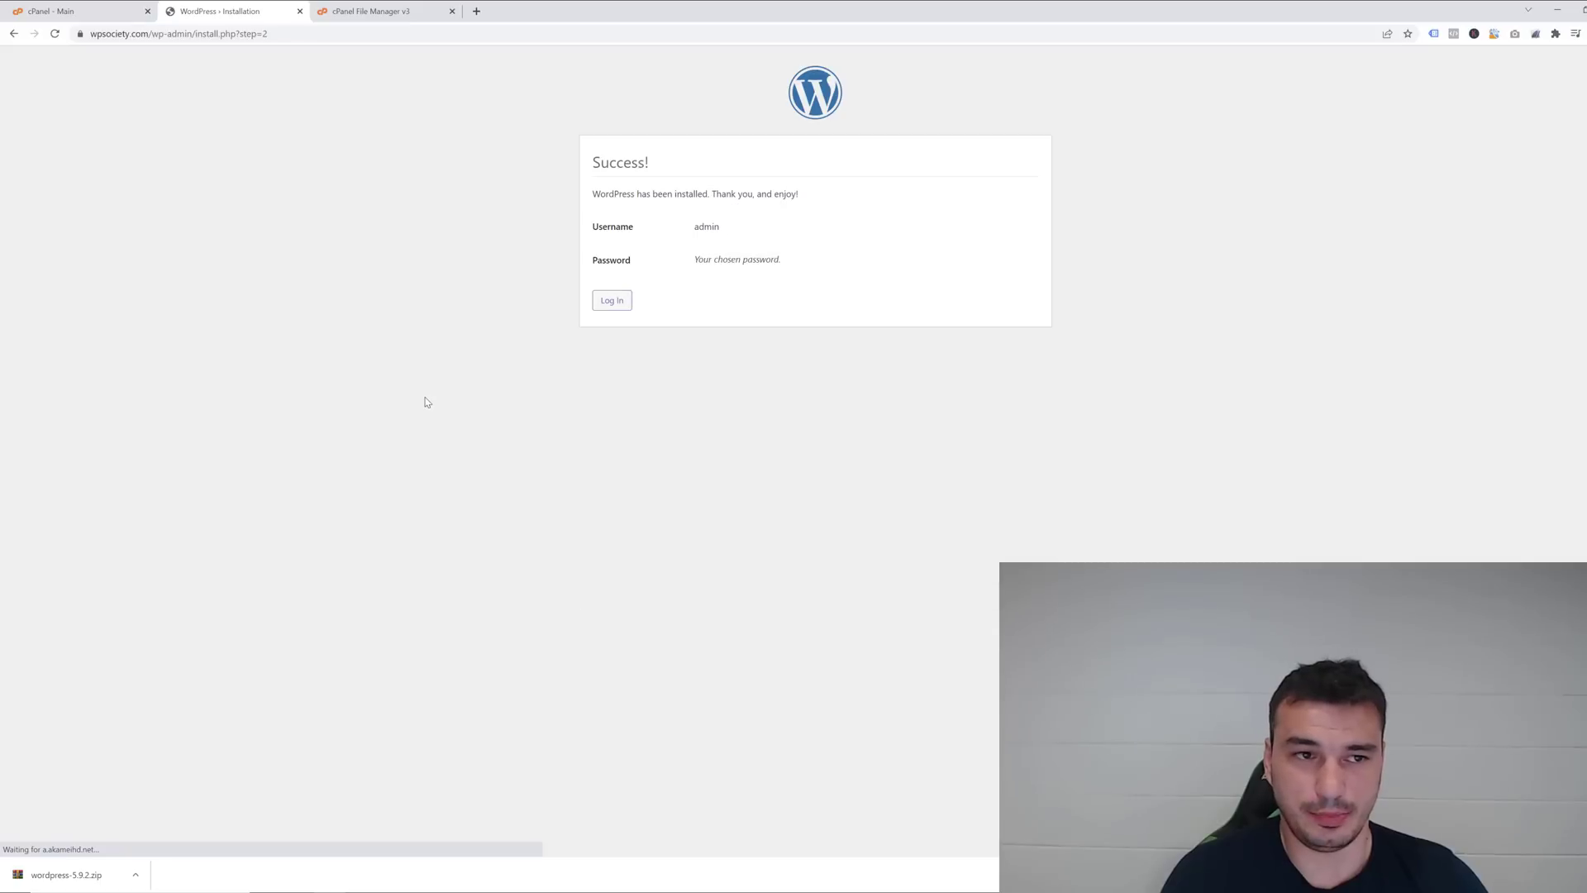
Log in to WordPress as admin, re-entering the corrected password.
left_click(596, 297)
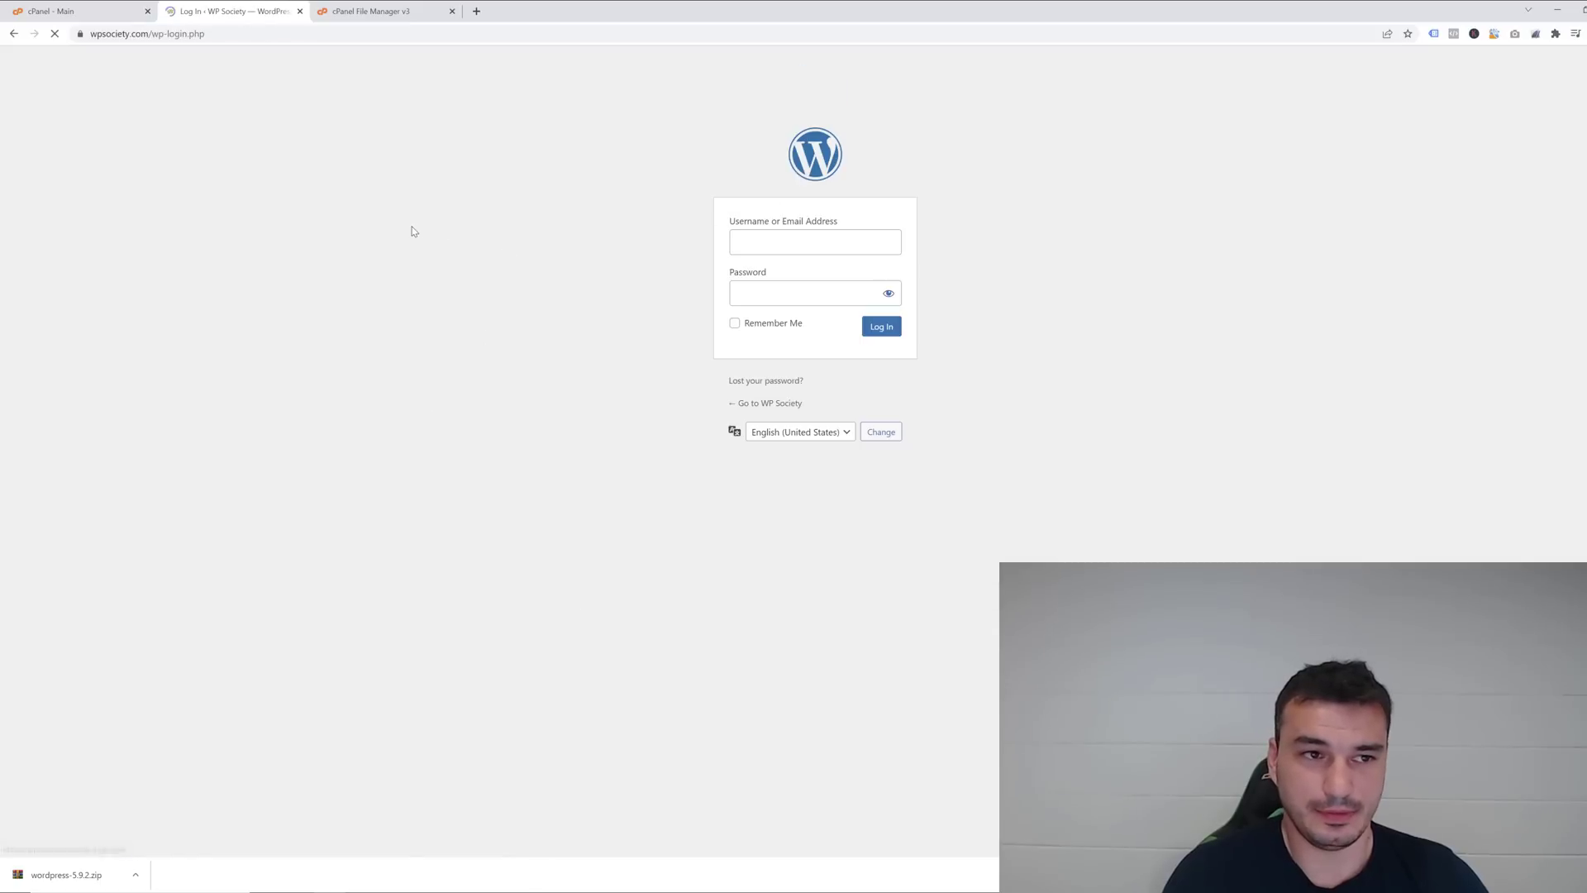
type("admin")
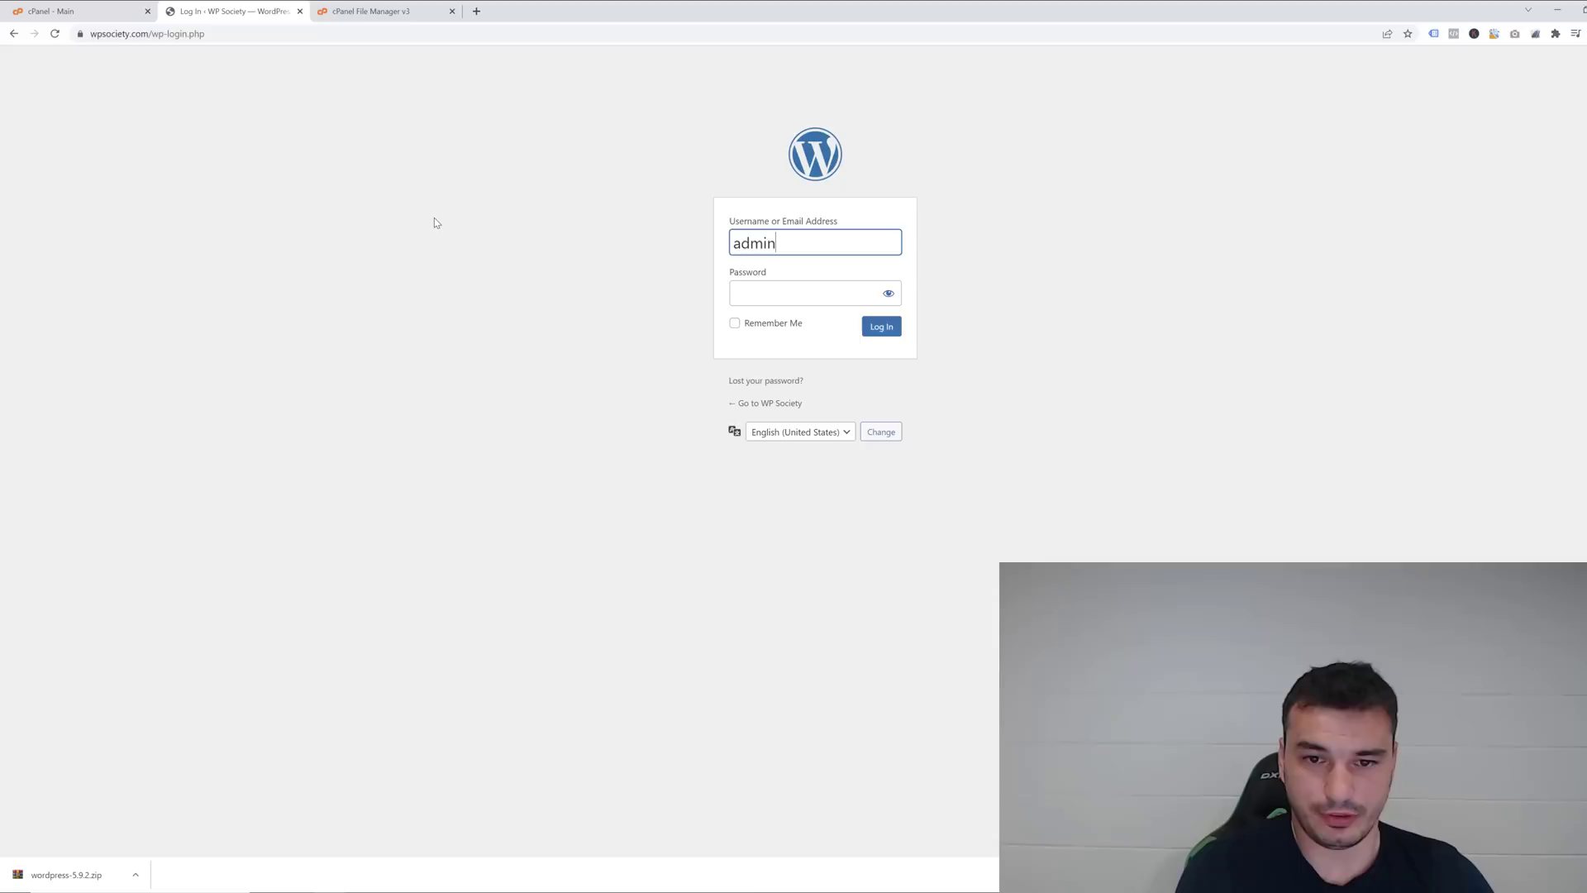
key("Tab")
type("*******")
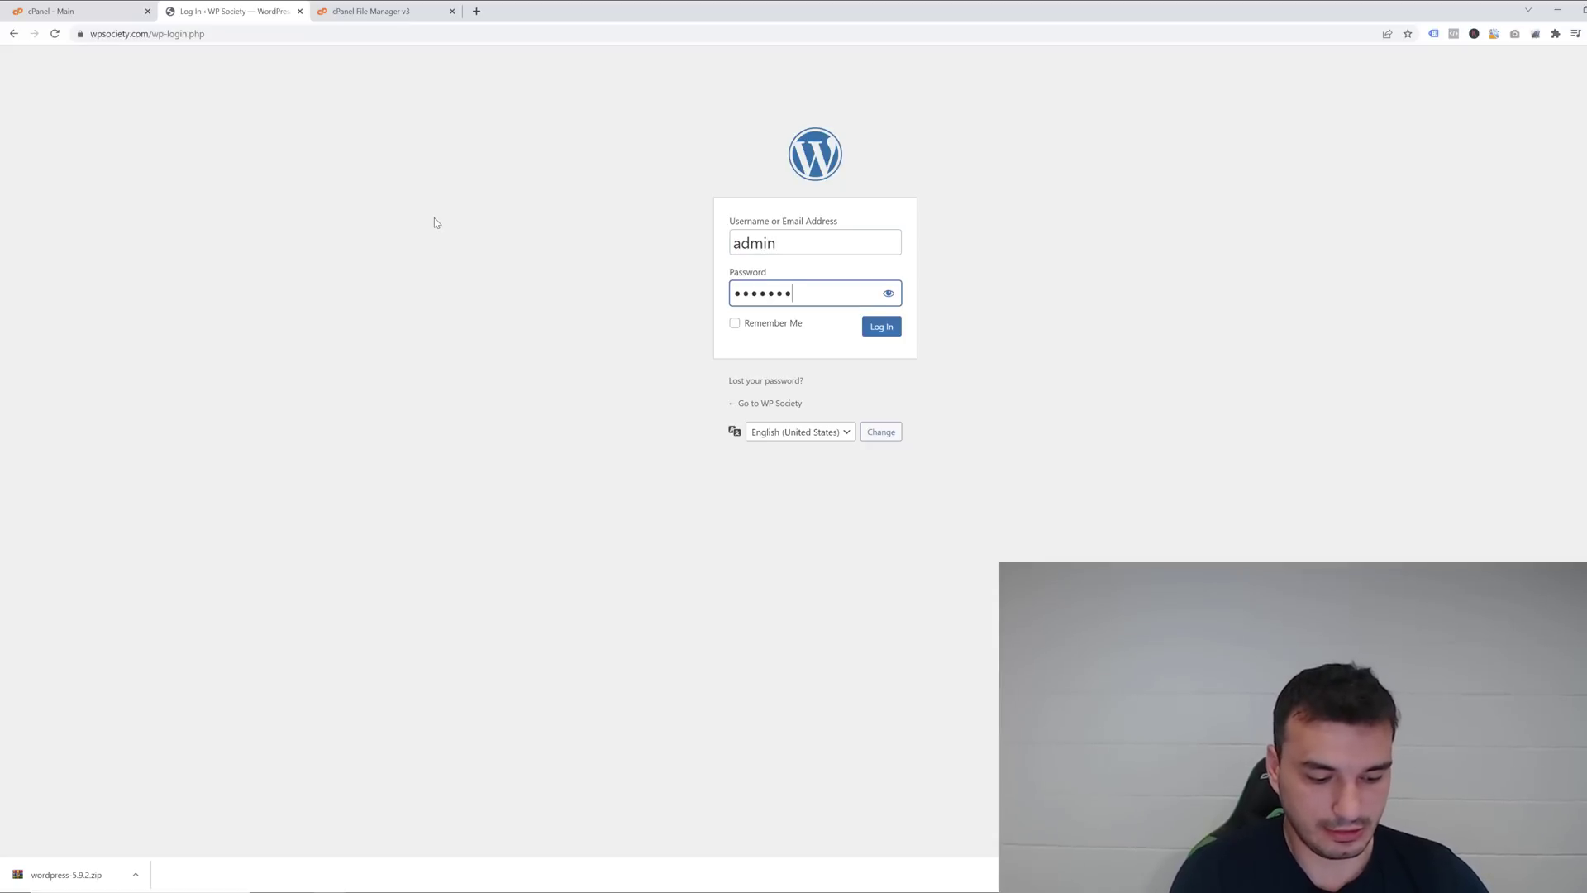
type("*******")
key("Return")
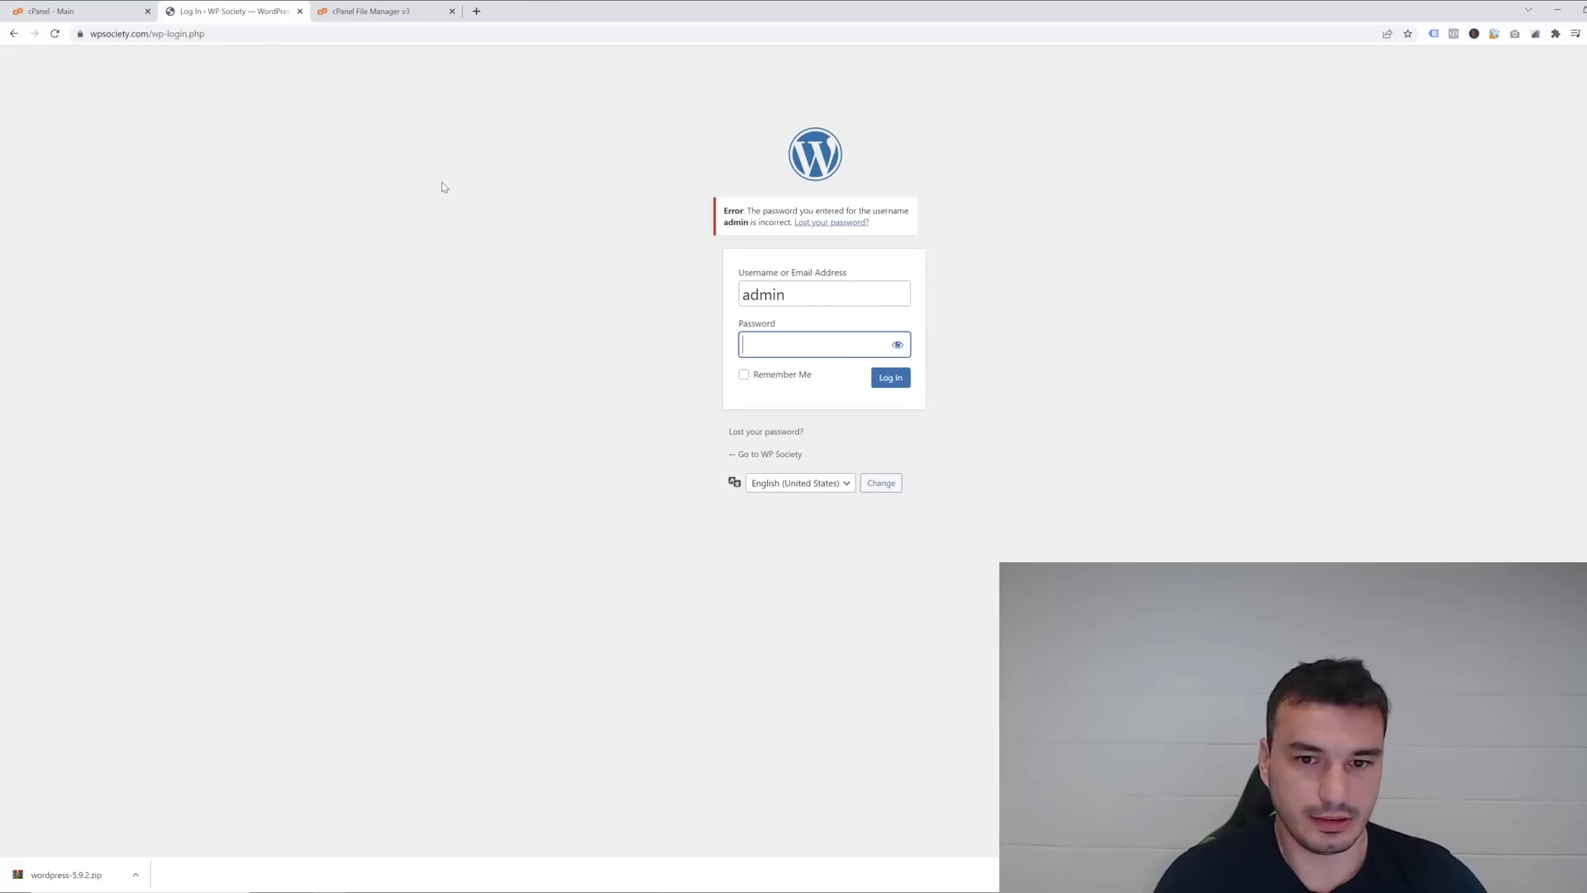
type("********")
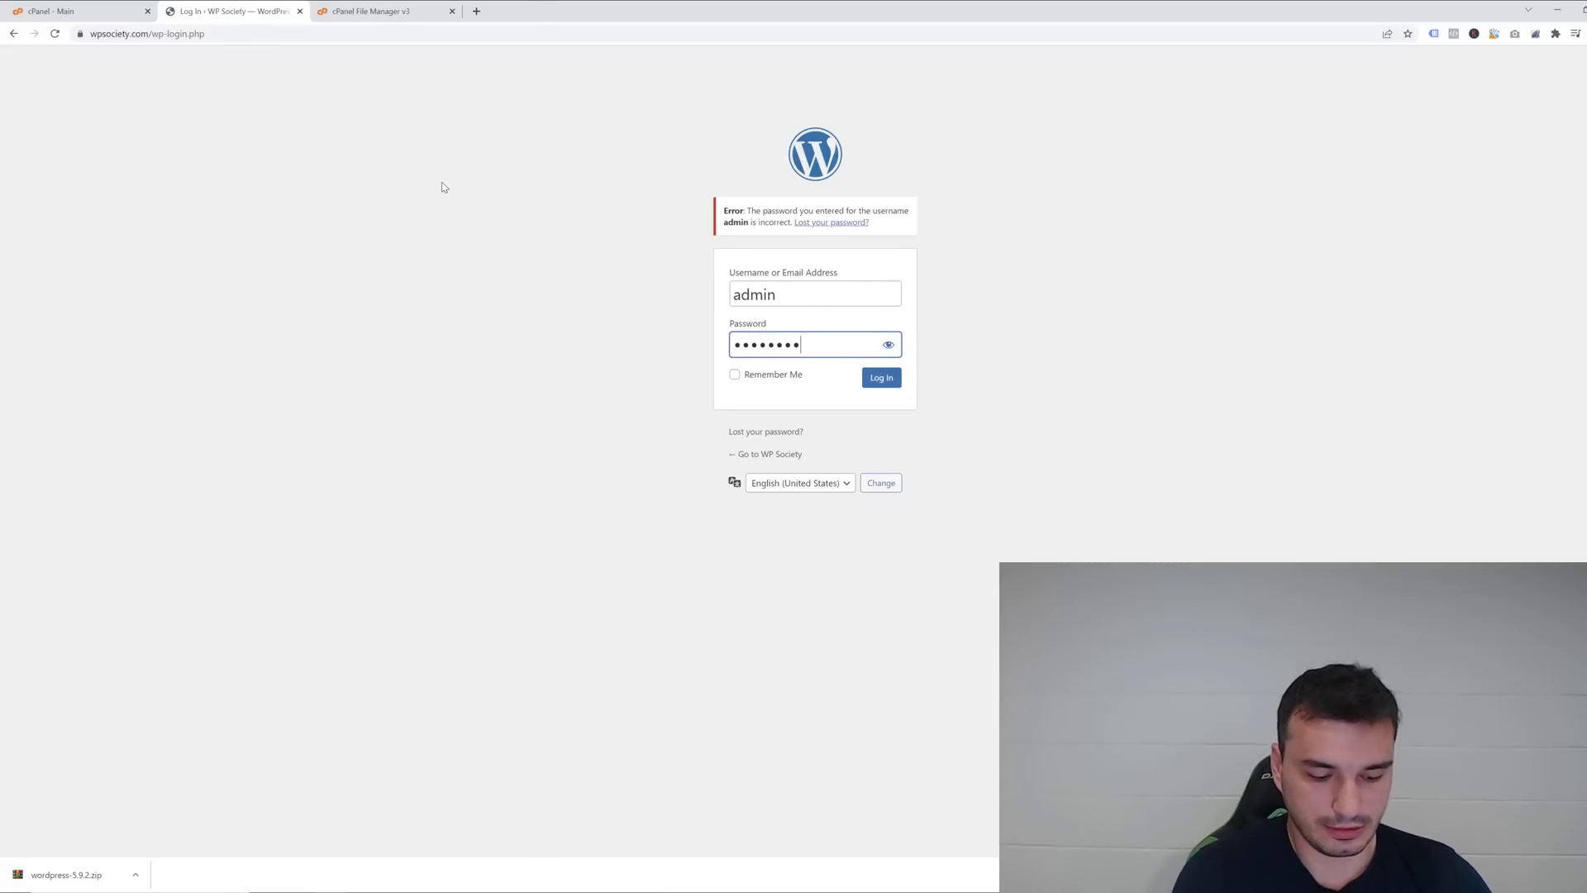
type("******")
key("Return")
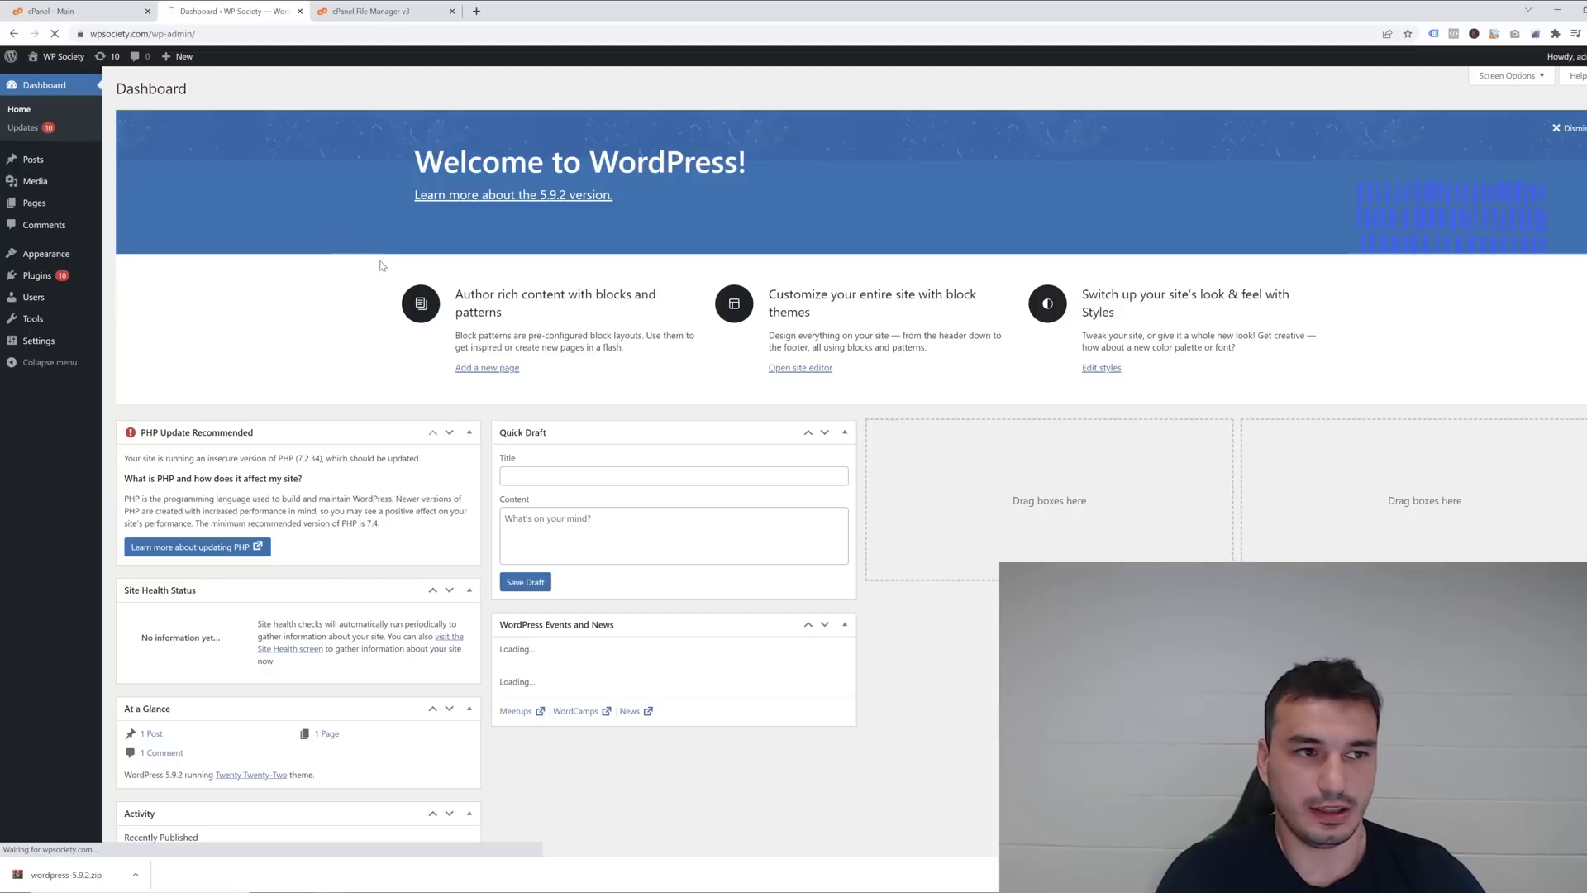
View the live site's Hello world! post in a new tab, then return to the Dashboard.
mouse_move(43, 72)
scroll(43, 72, "down", 1)
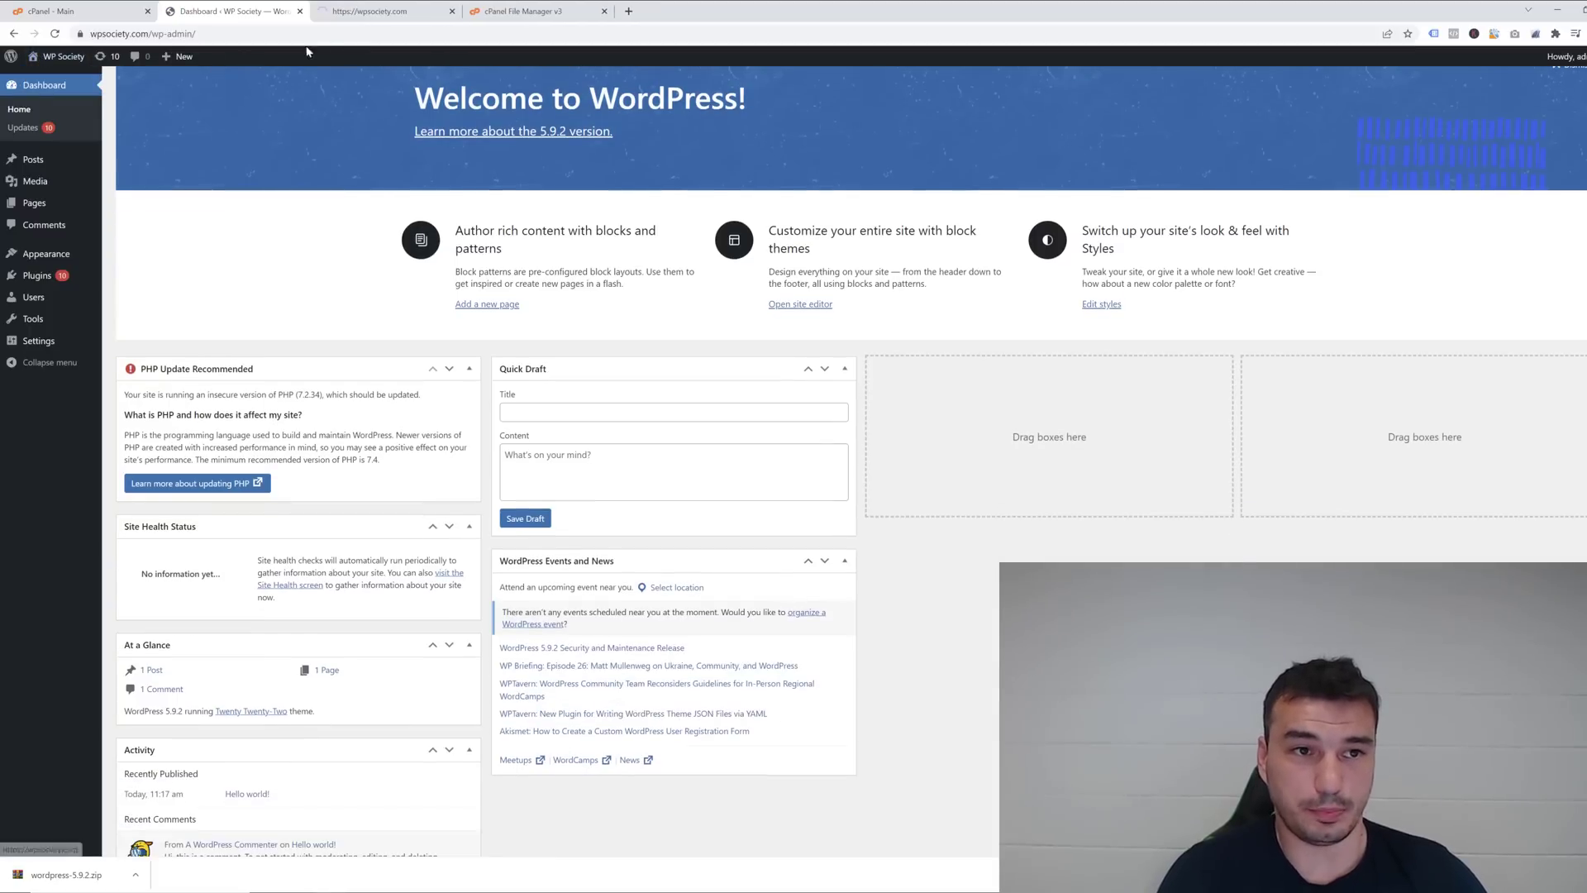
middle_click(43, 72)
left_click(359, 13)
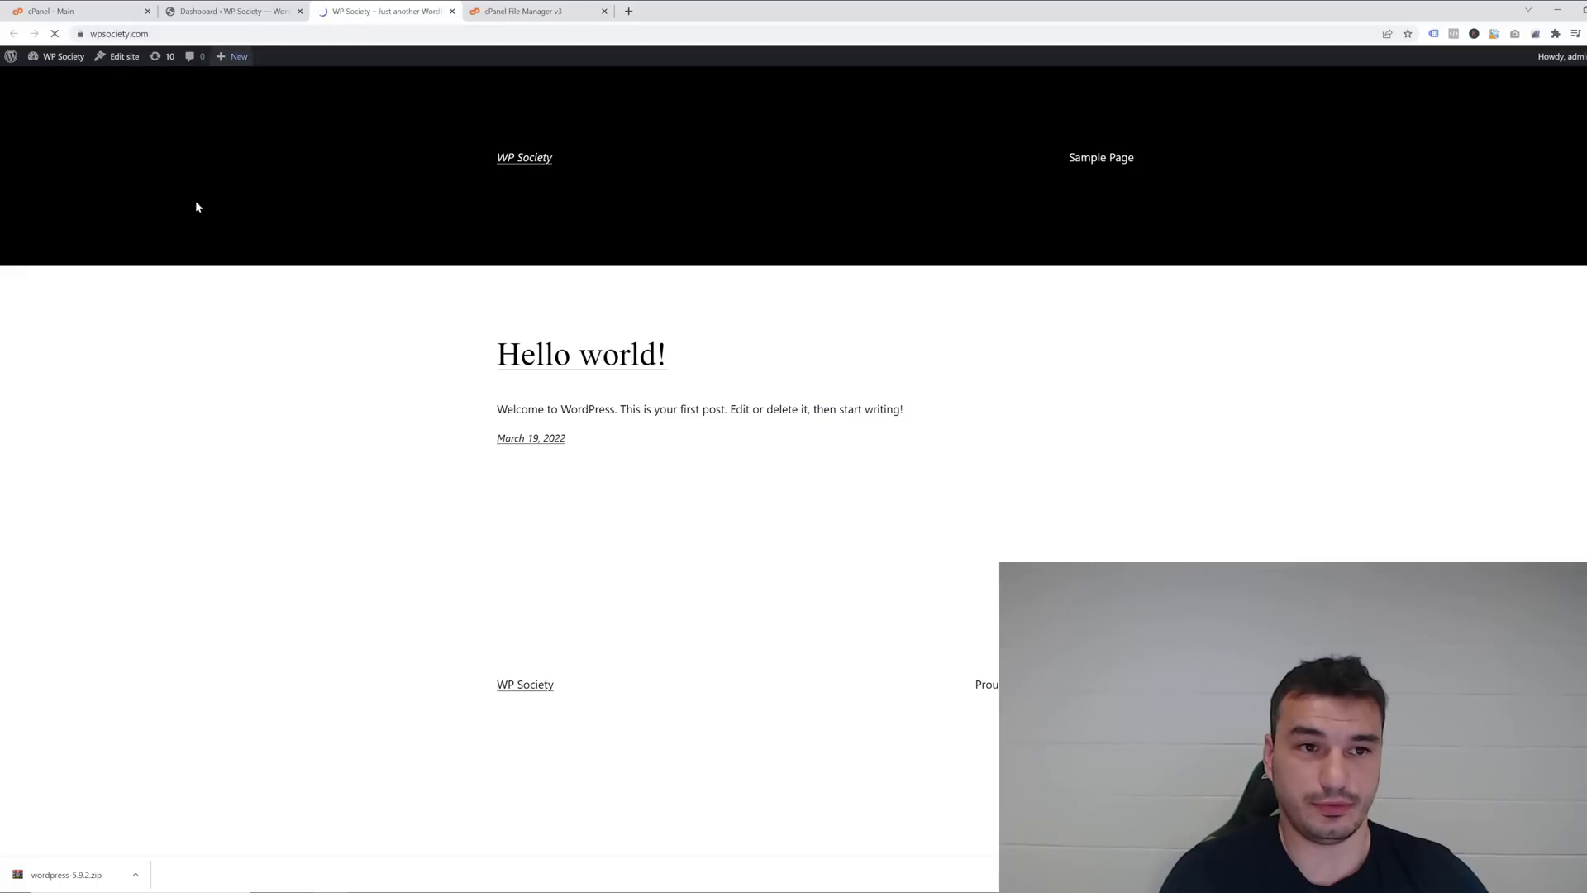
scroll(611, 502, "down", 1)
scroll(615, 519, "up", 1)
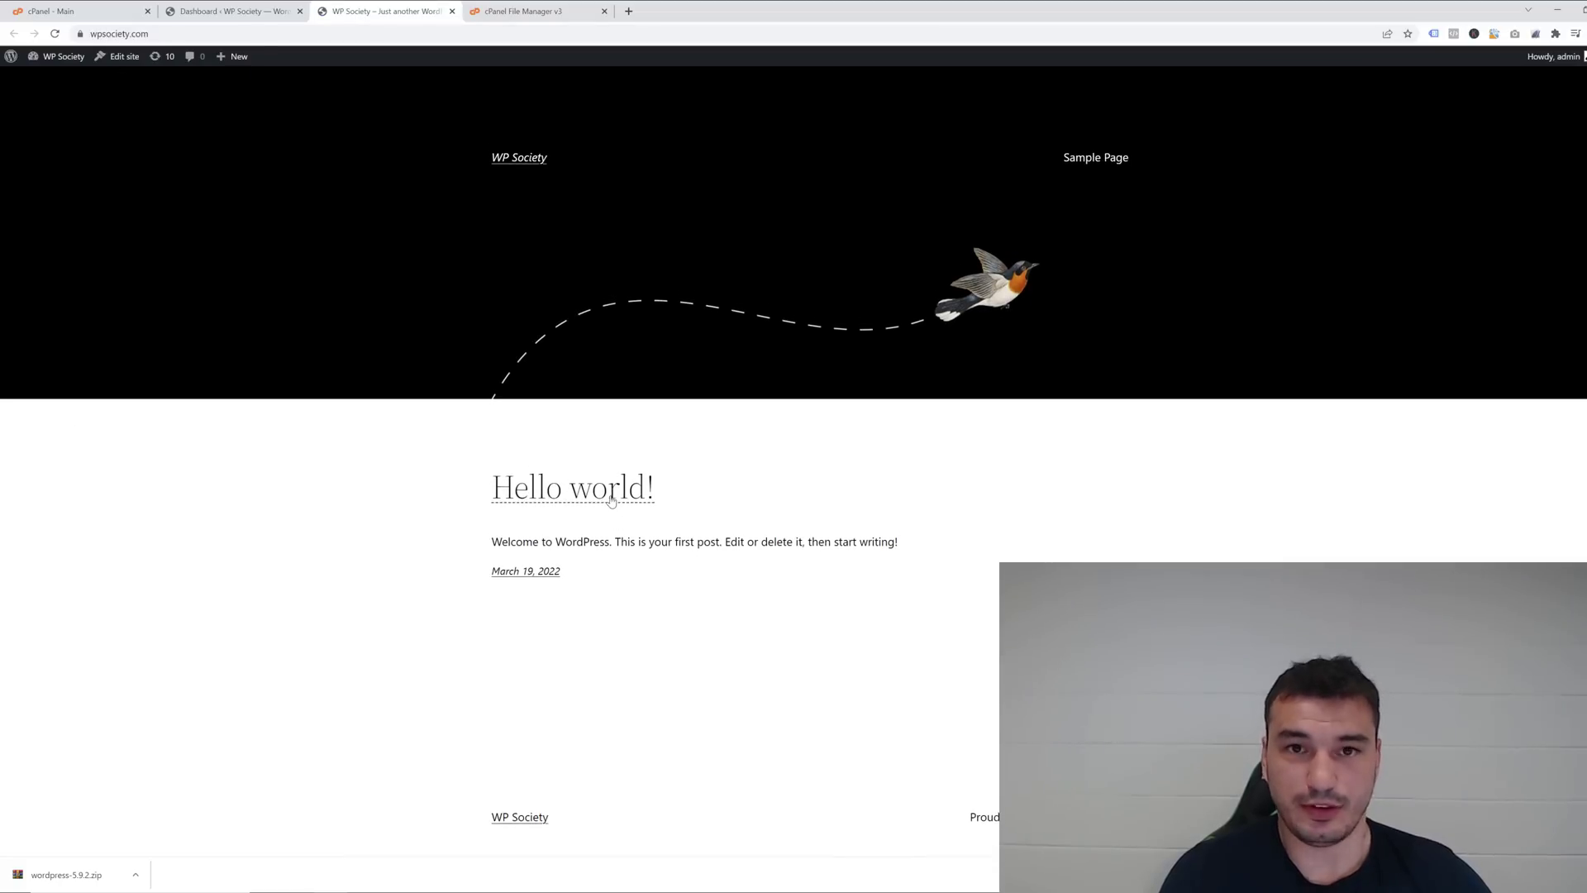
scroll(560, 463, "down", 1)
scroll(257, 172, "up", 1)
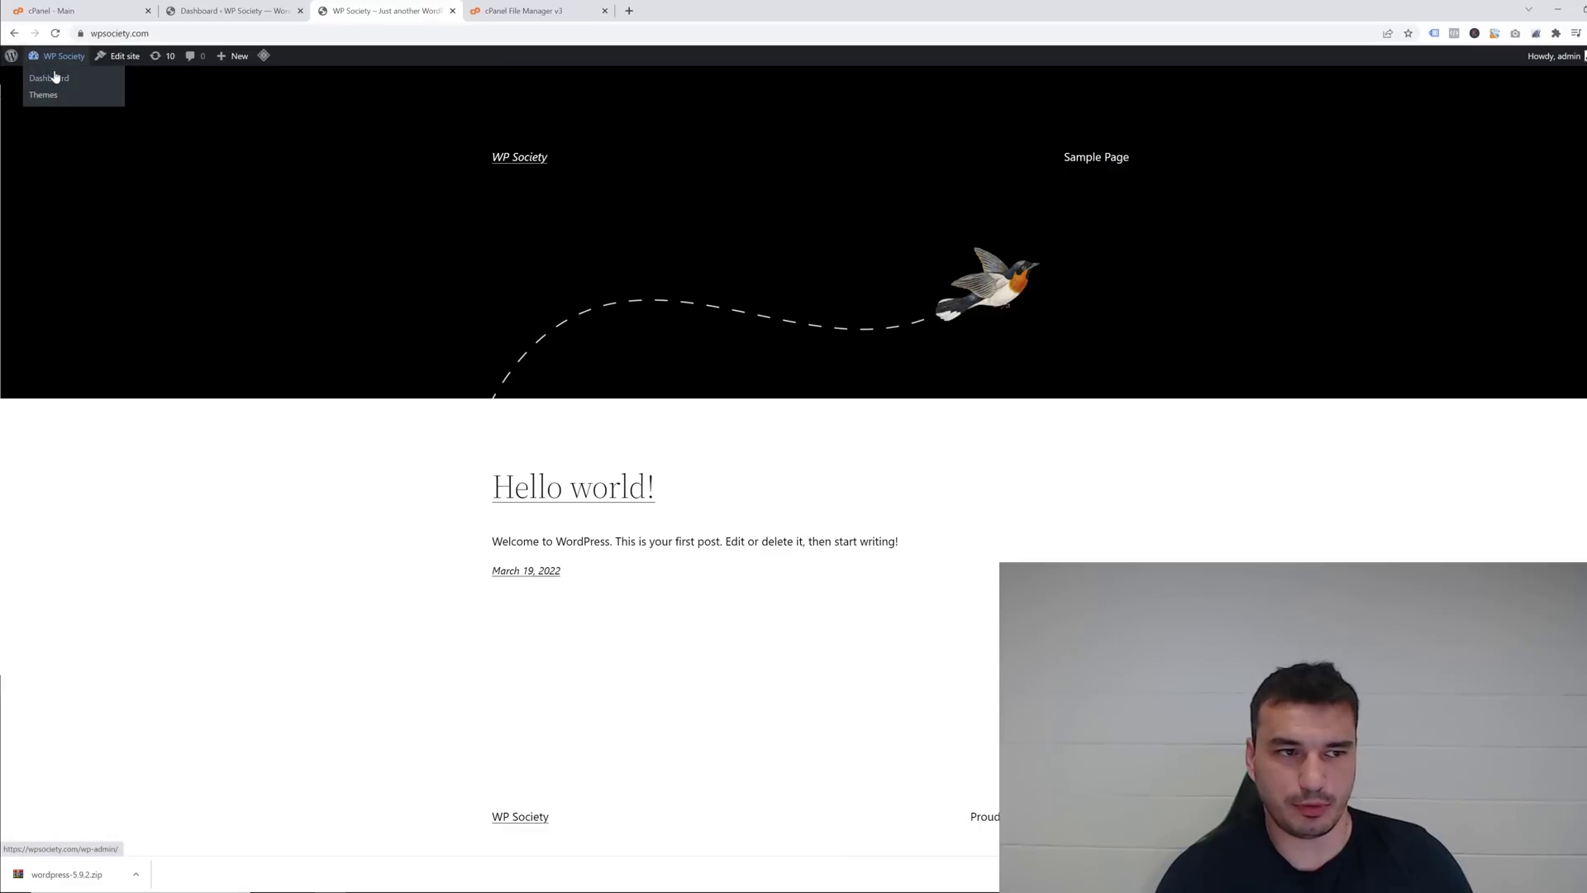
left_click(53, 81)
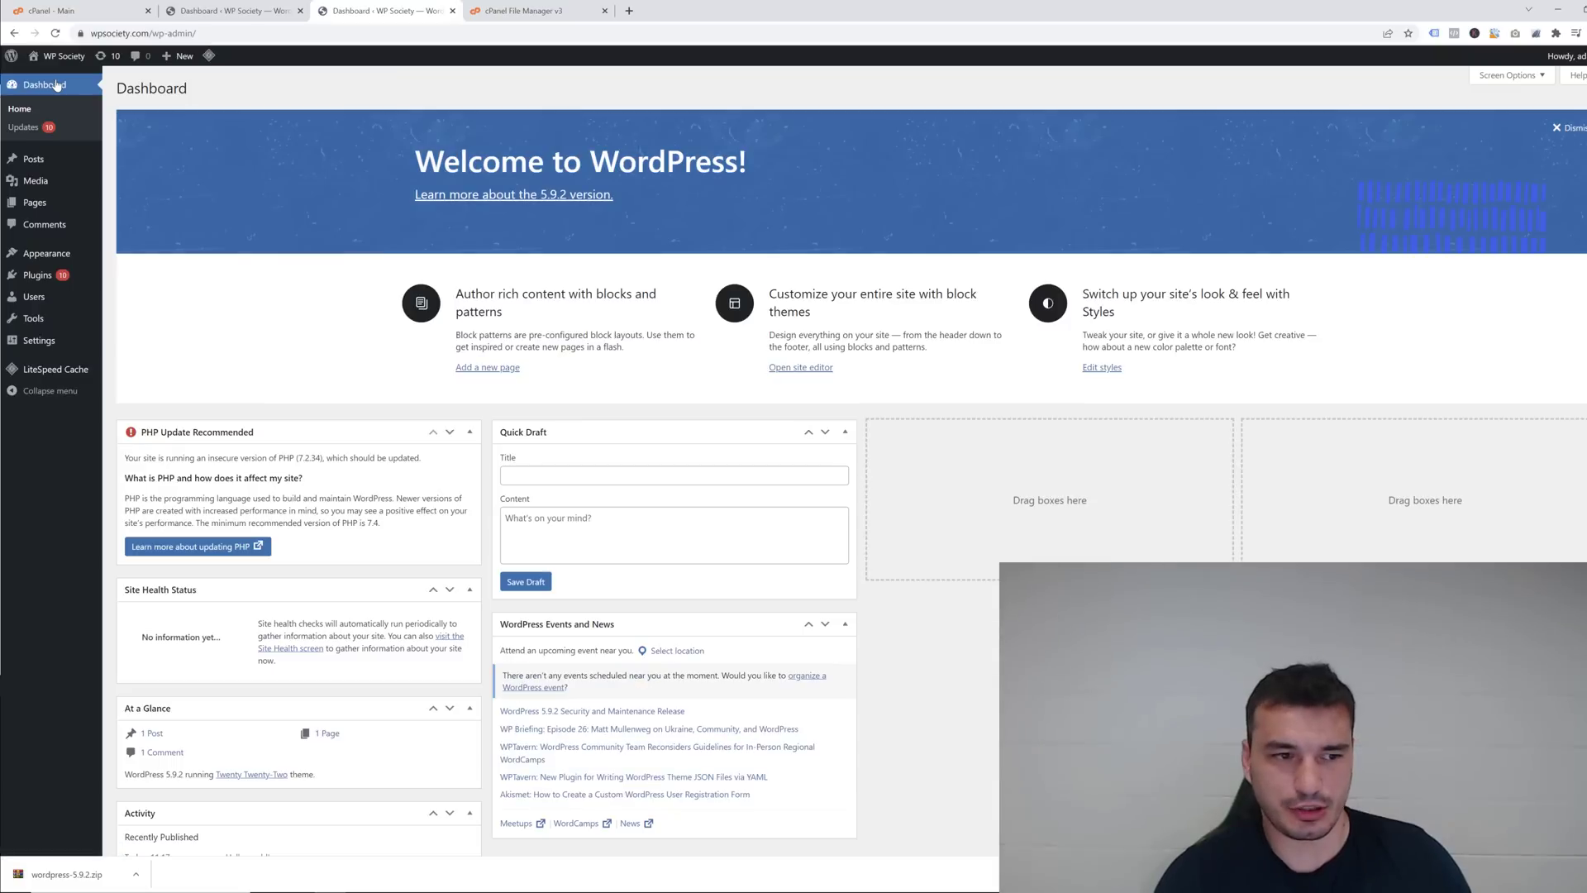
mouse_move(91, 256)
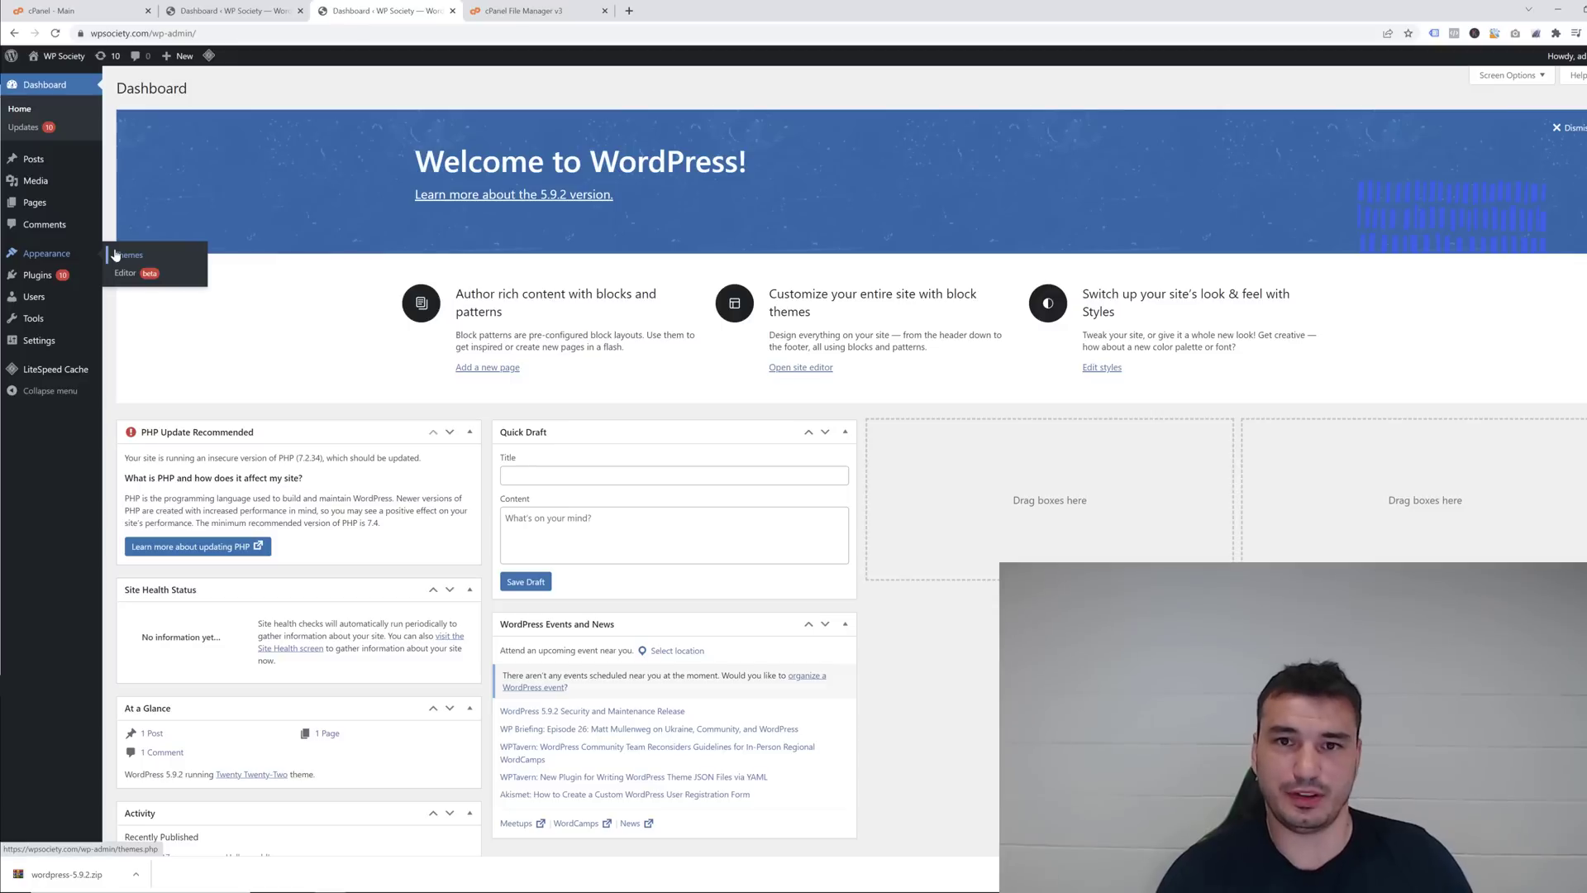
Activate the Divi theme from Appearance > Themes.
left_click(116, 255)
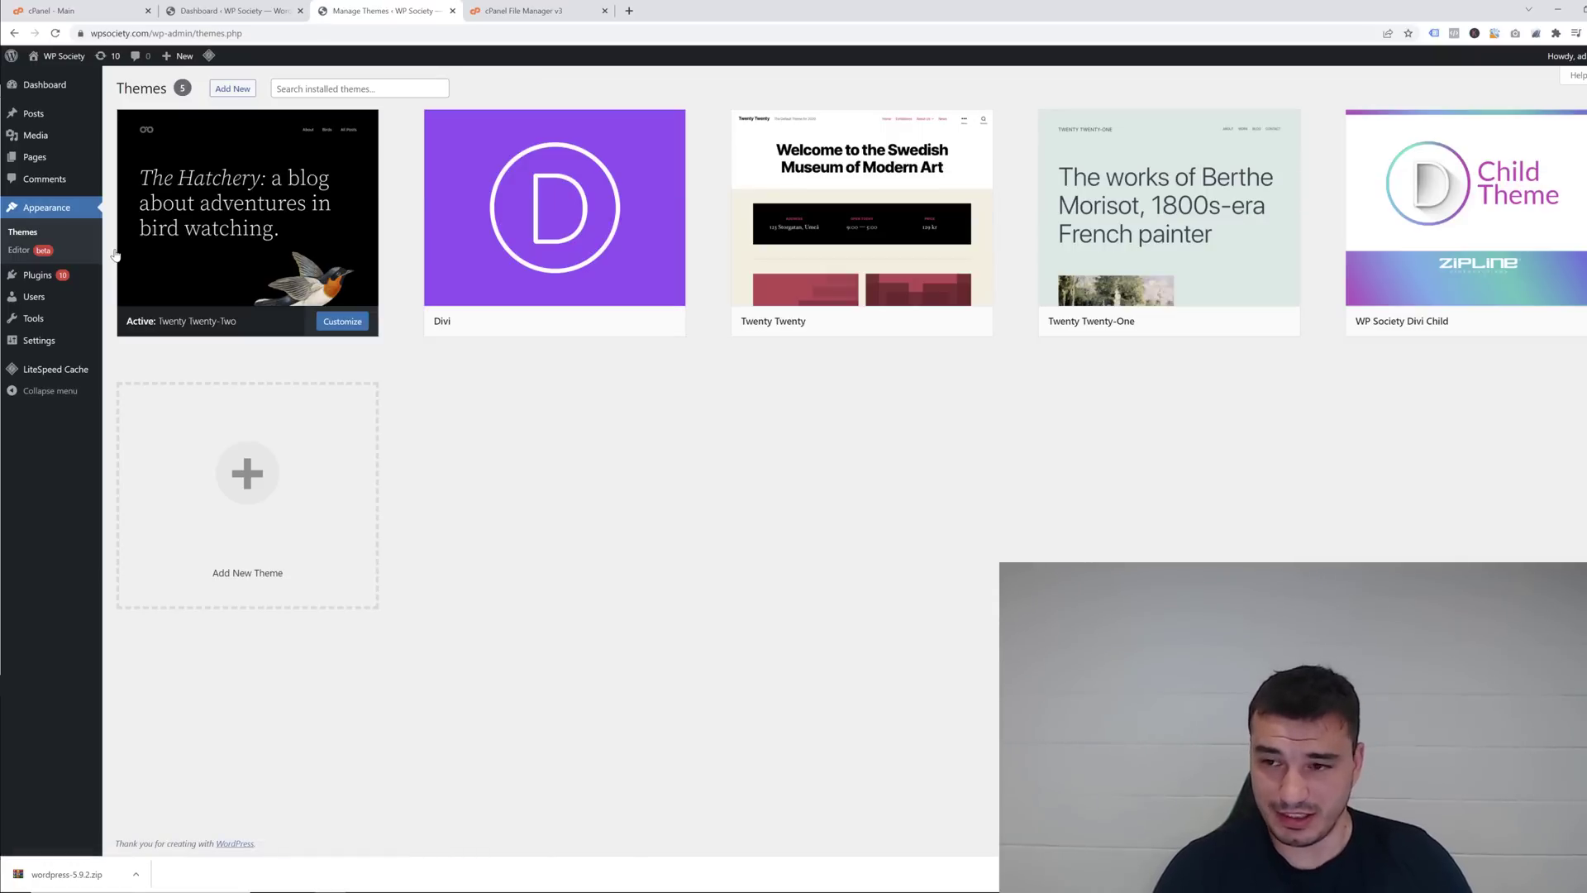
mouse_move(612, 273)
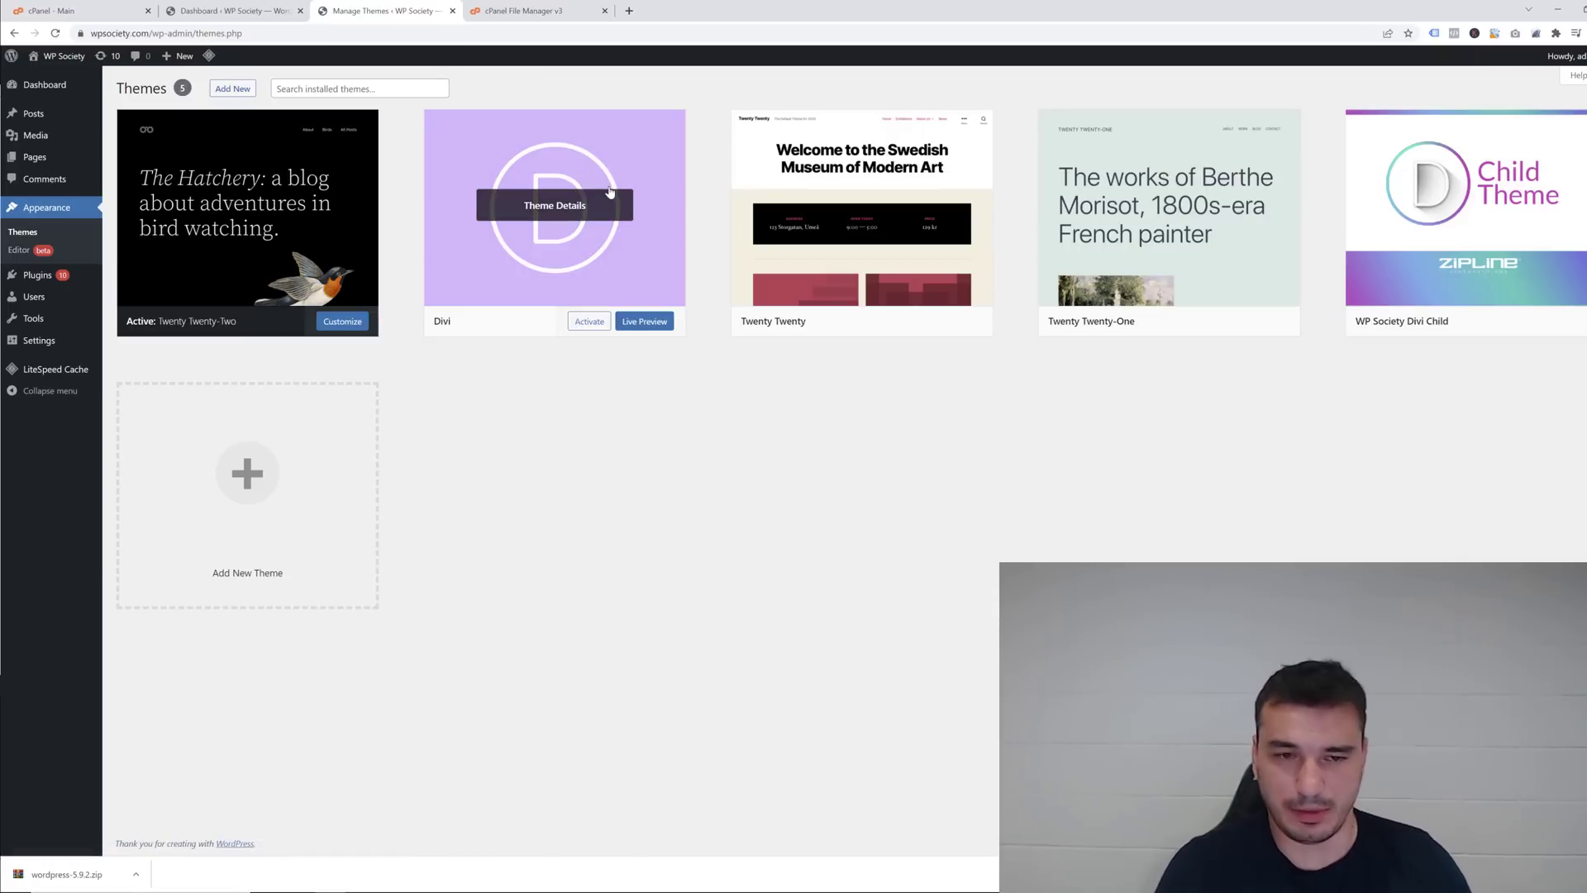
left_click(589, 323)
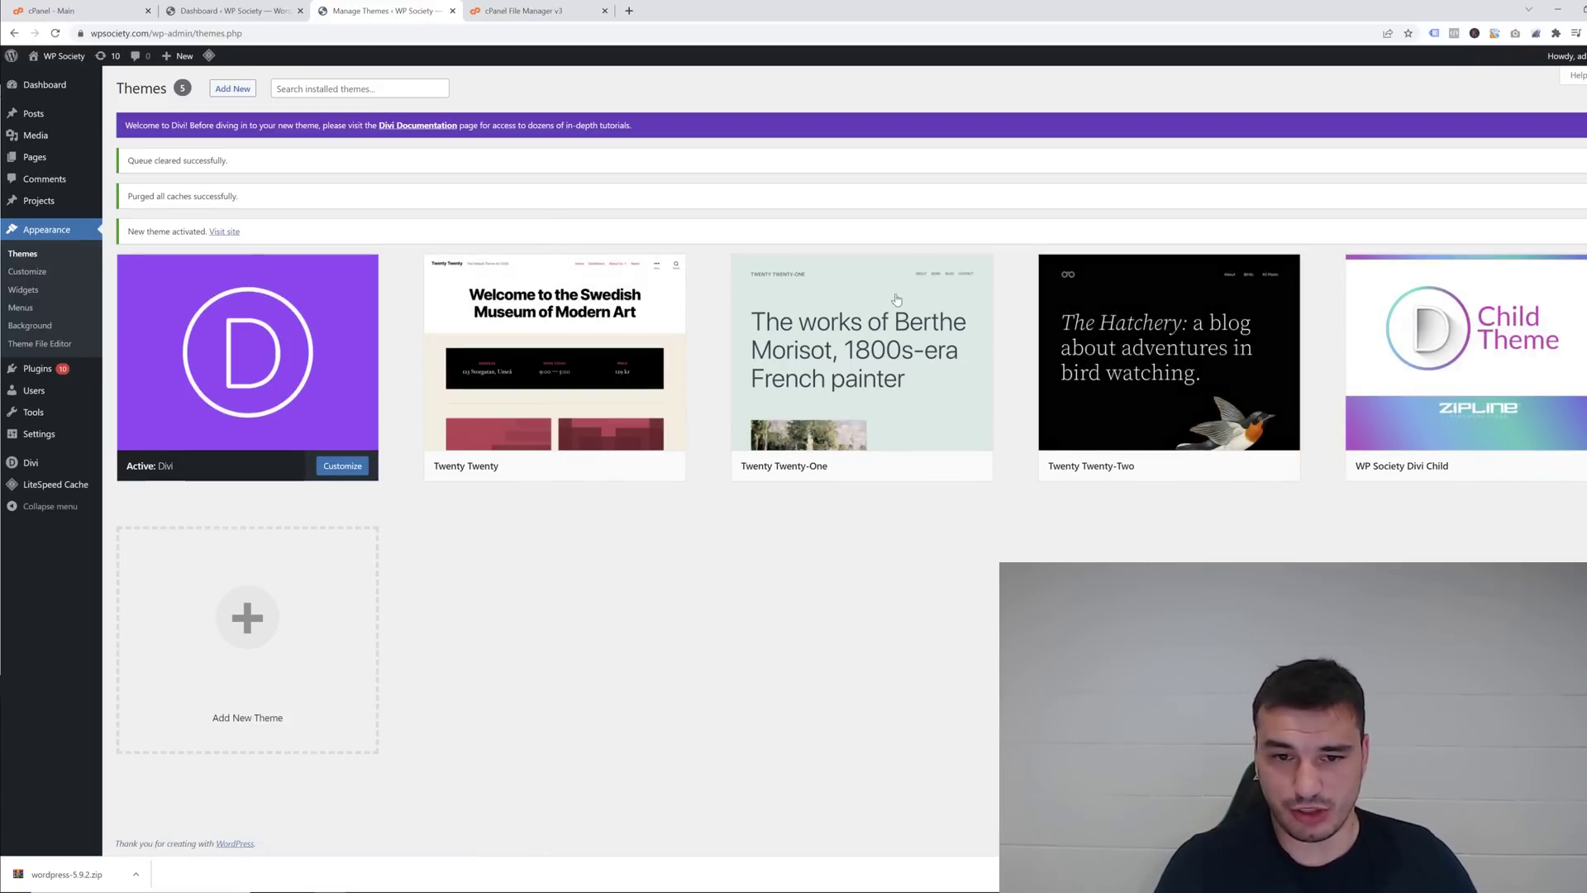
Delete the Twenty Twenty and Twenty Twenty-One themes, then open Twenty Twenty-Two's details.
left_click(610, 296)
key("Escape")
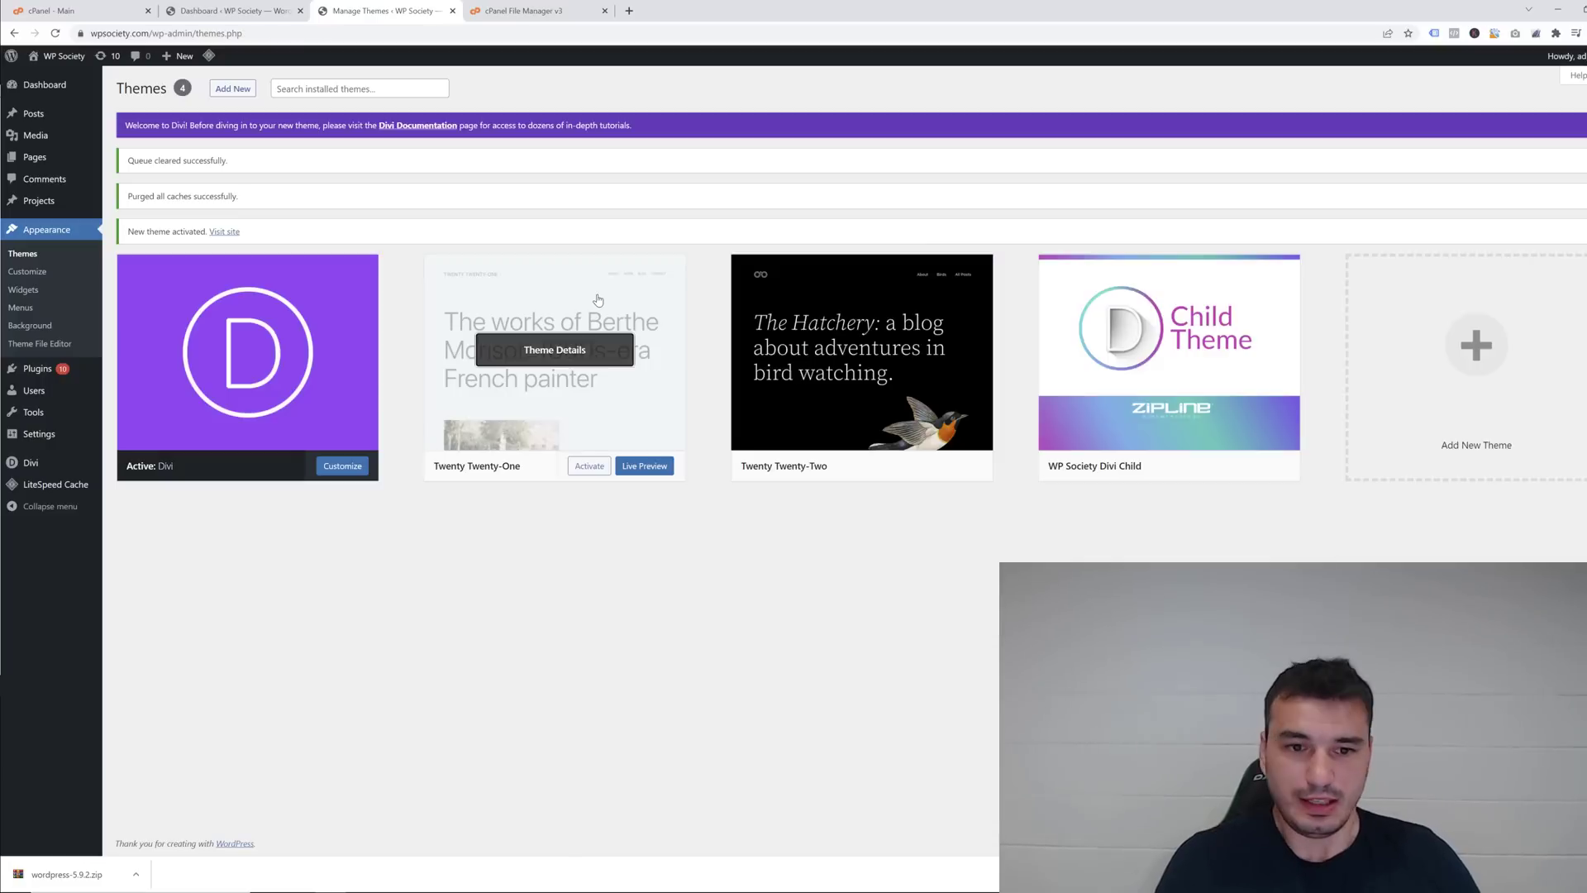
left_click(604, 302)
left_click(1298, 816)
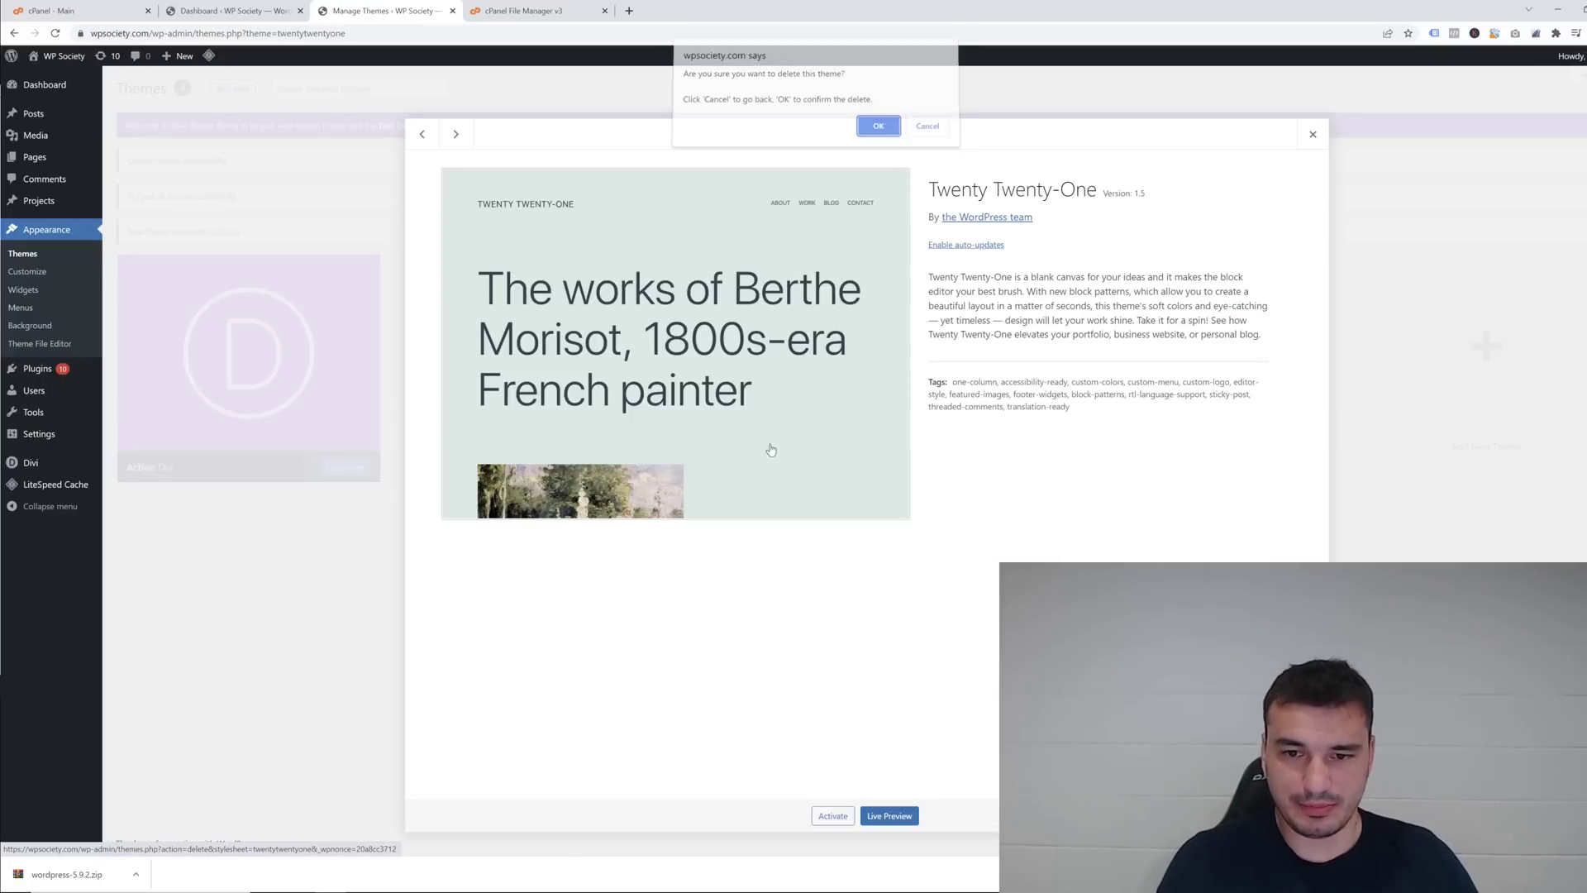
left_click(879, 126)
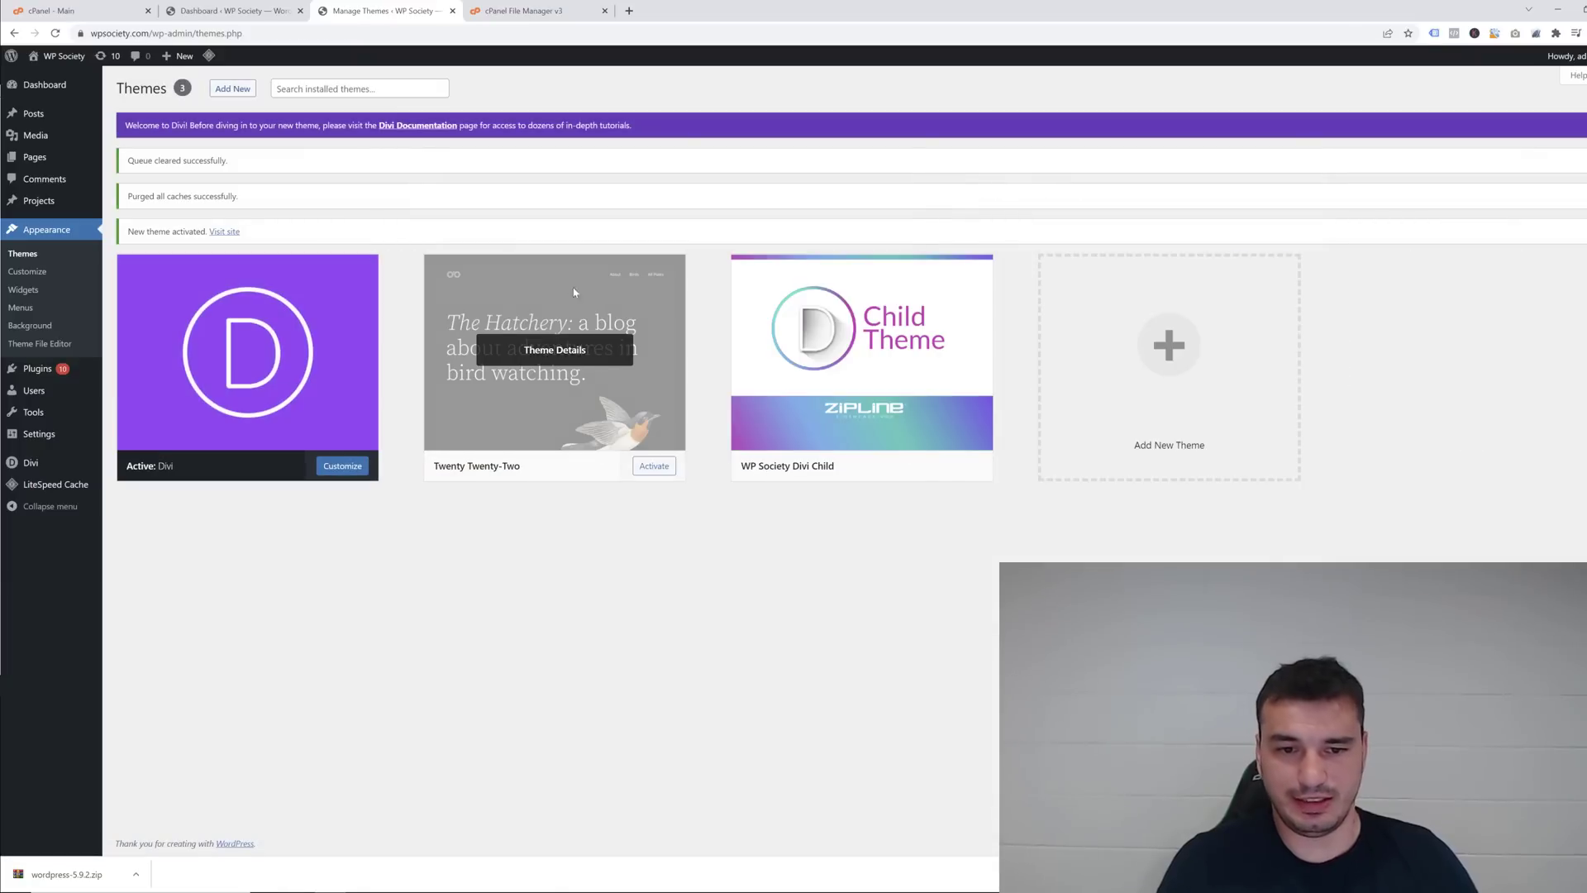
left_click(597, 291)
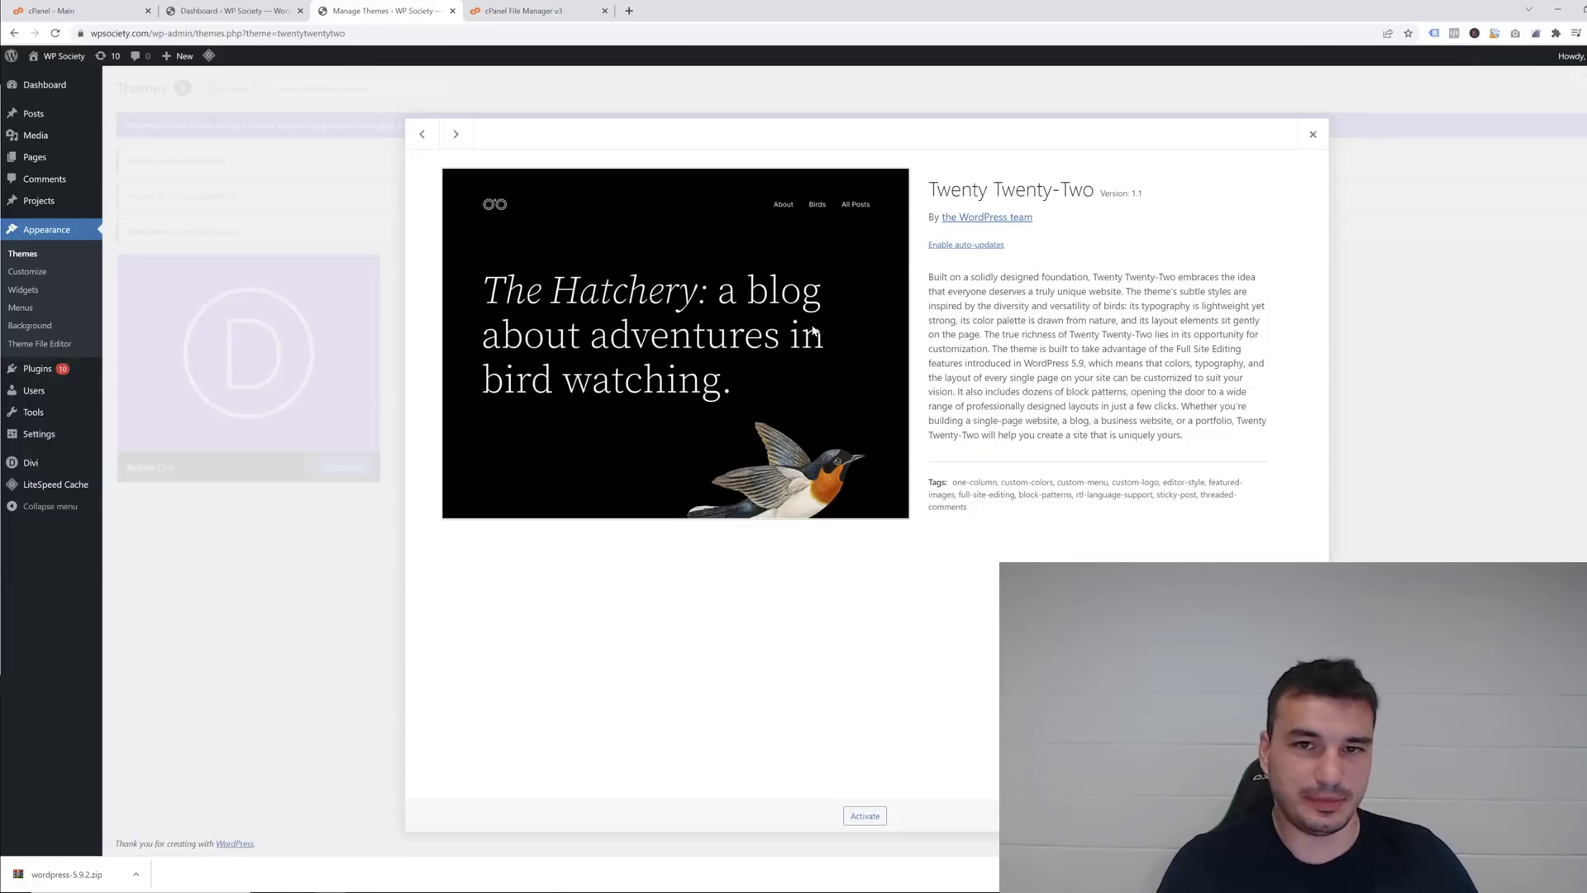